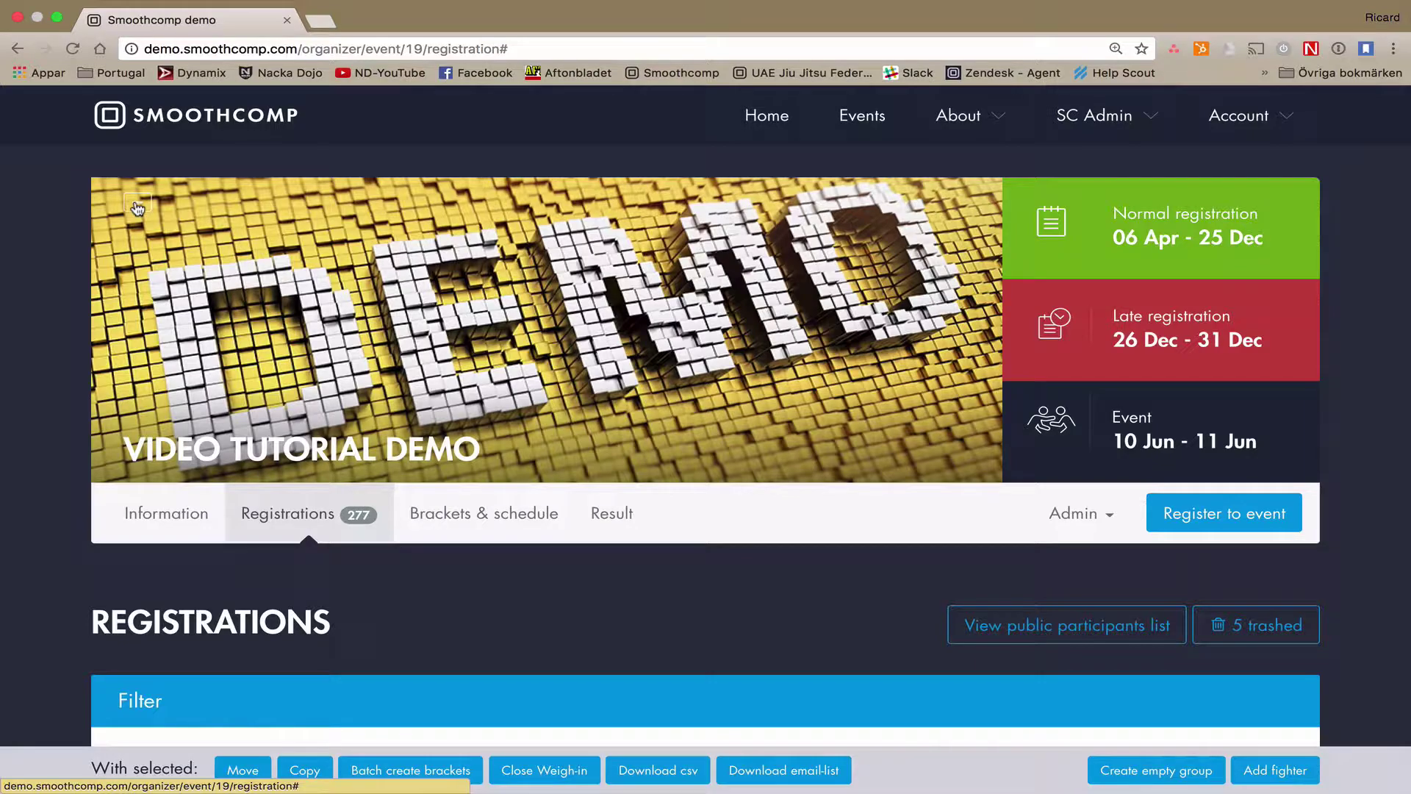
Collapse the Video Tutorial Demo banner and scroll down to the Registrations filter panel.
left_click(137, 207)
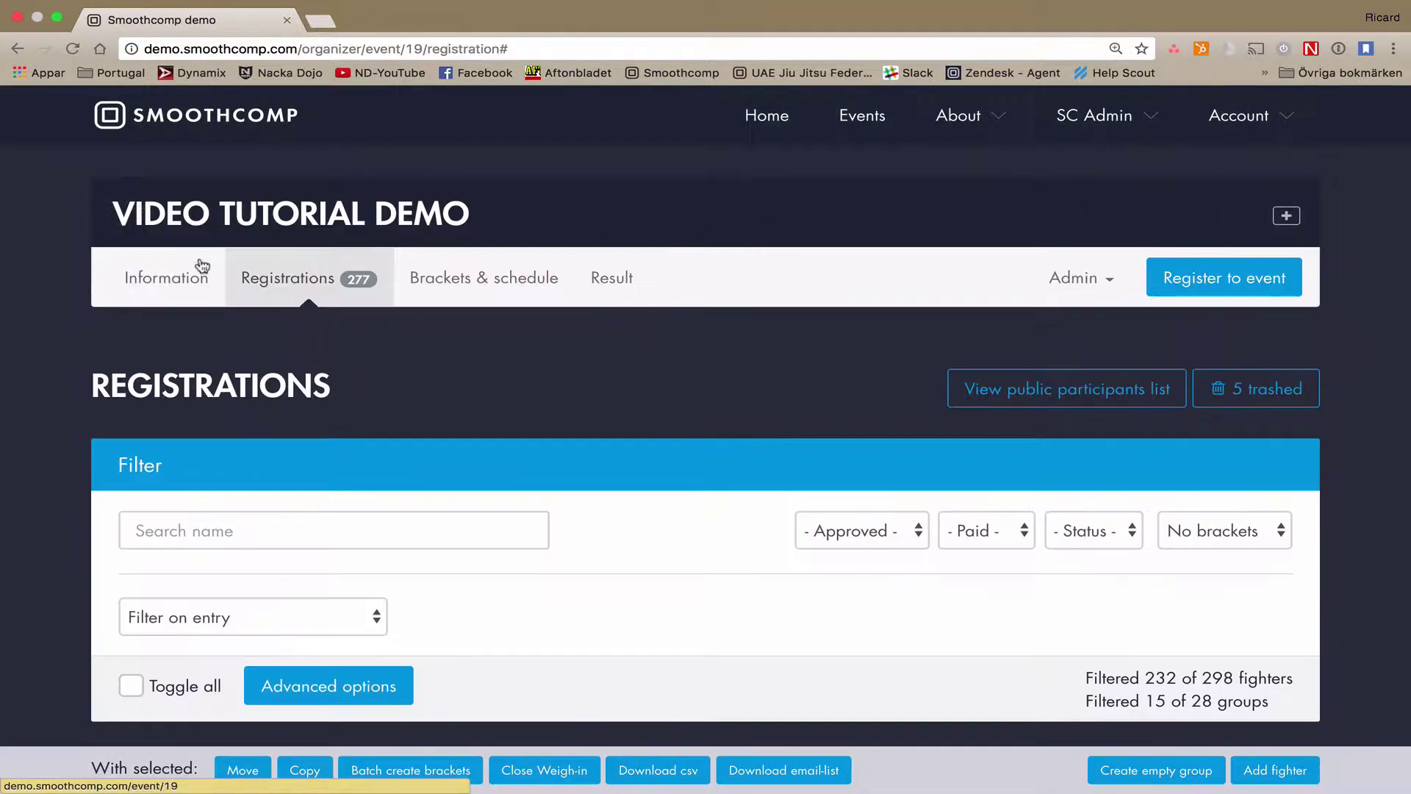
scroll(624, 507, "down", 2)
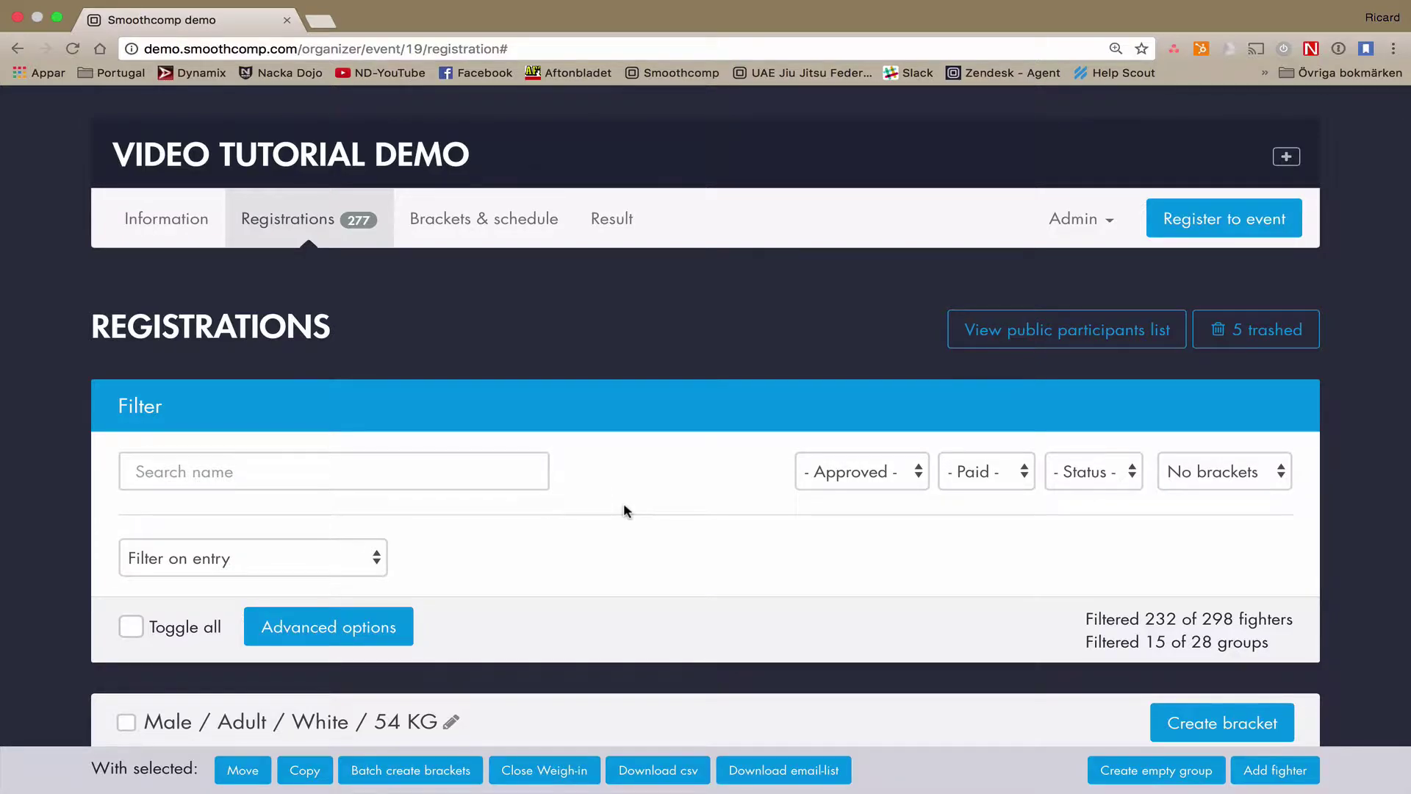
scroll(624, 507, "down", 3)
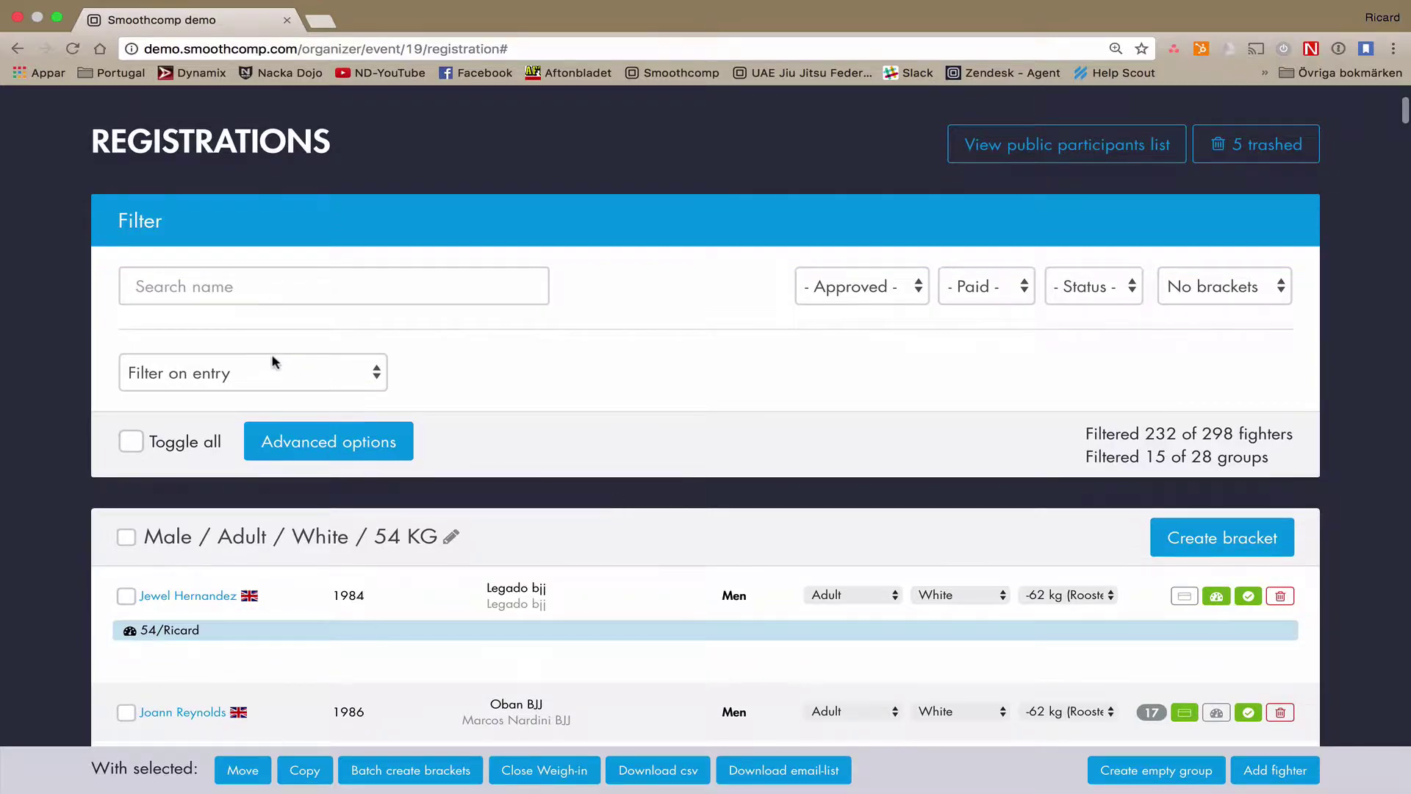
Filter registrations to the Men entry, White belt and No brackets.
left_click(281, 371)
left_click(282, 394)
left_click(847, 373)
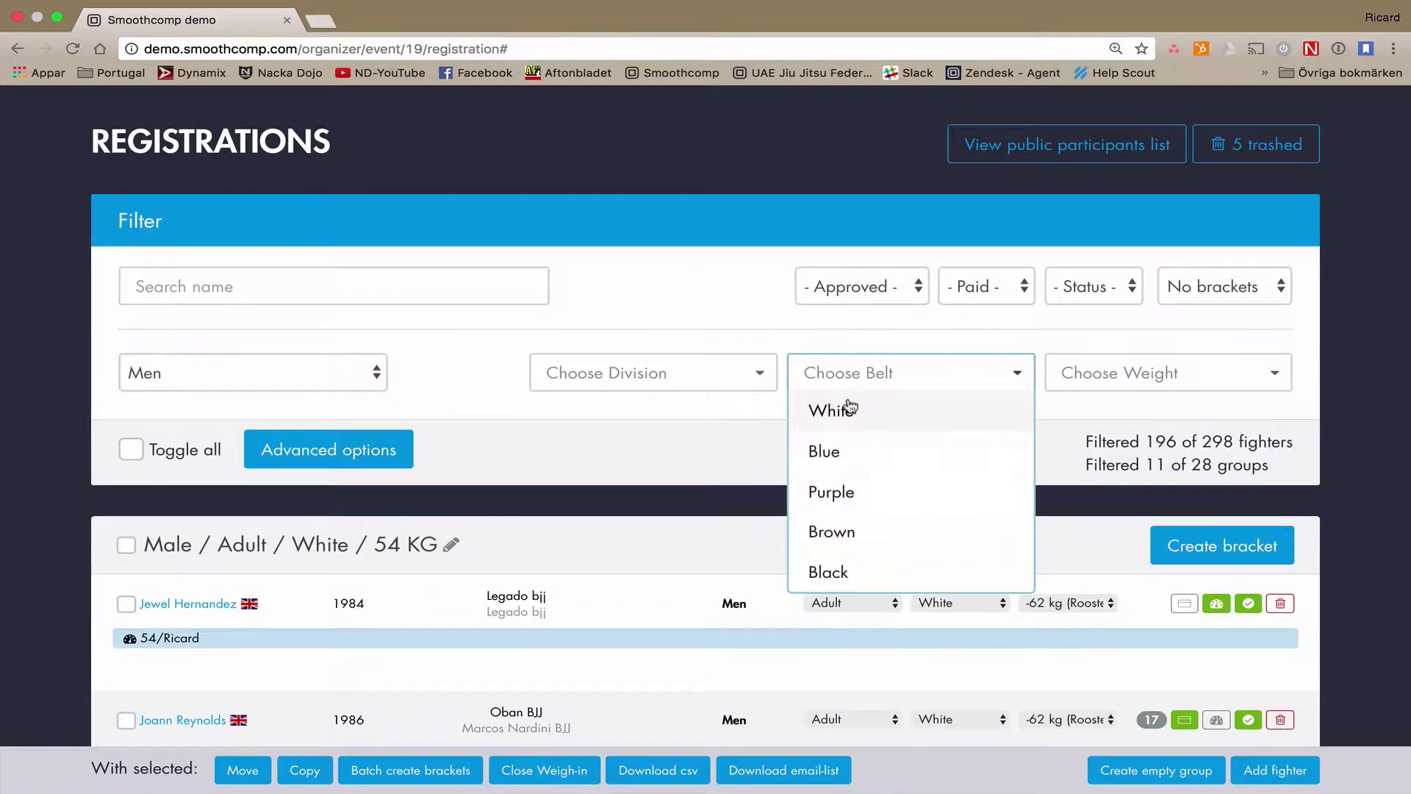
left_click(845, 410)
left_click(1056, 332)
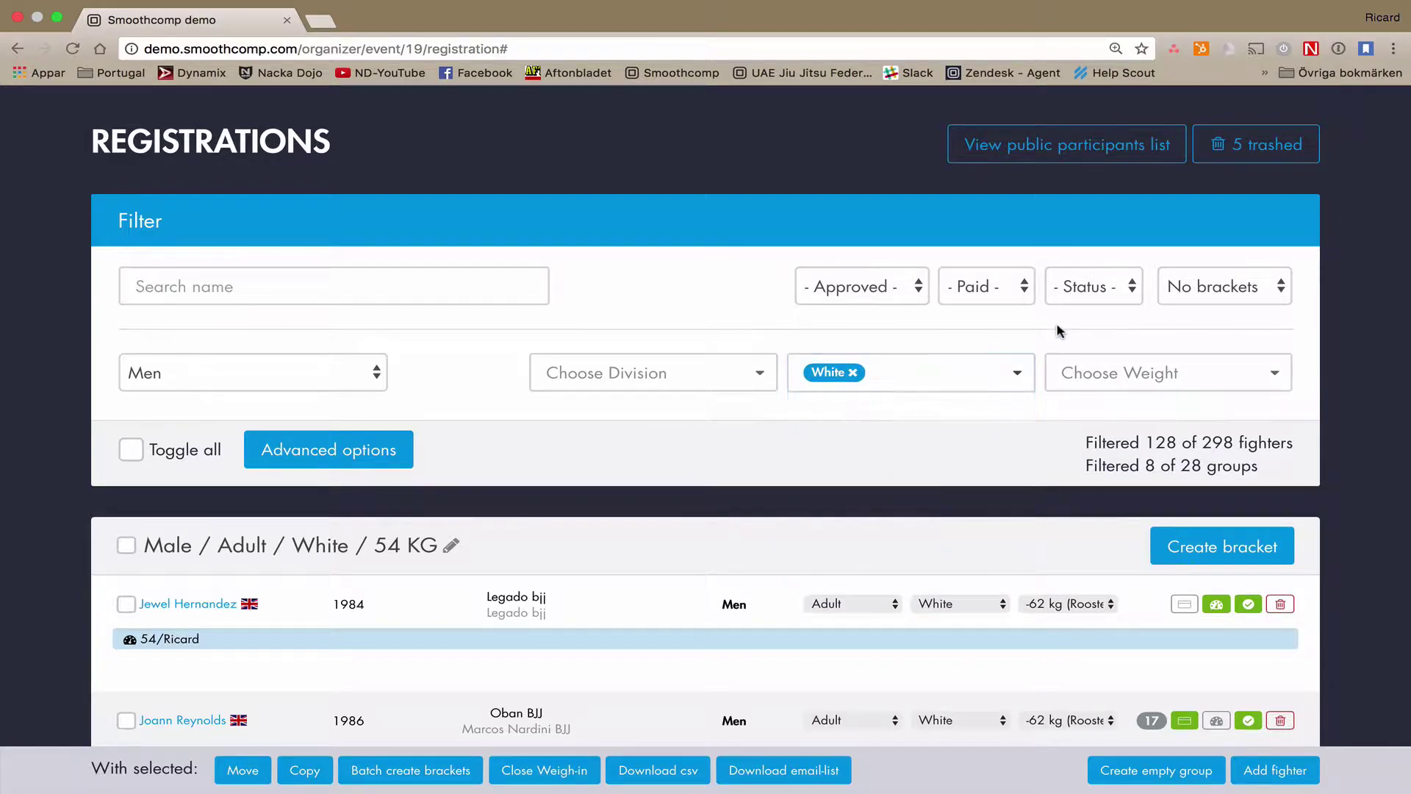
left_click(1205, 293)
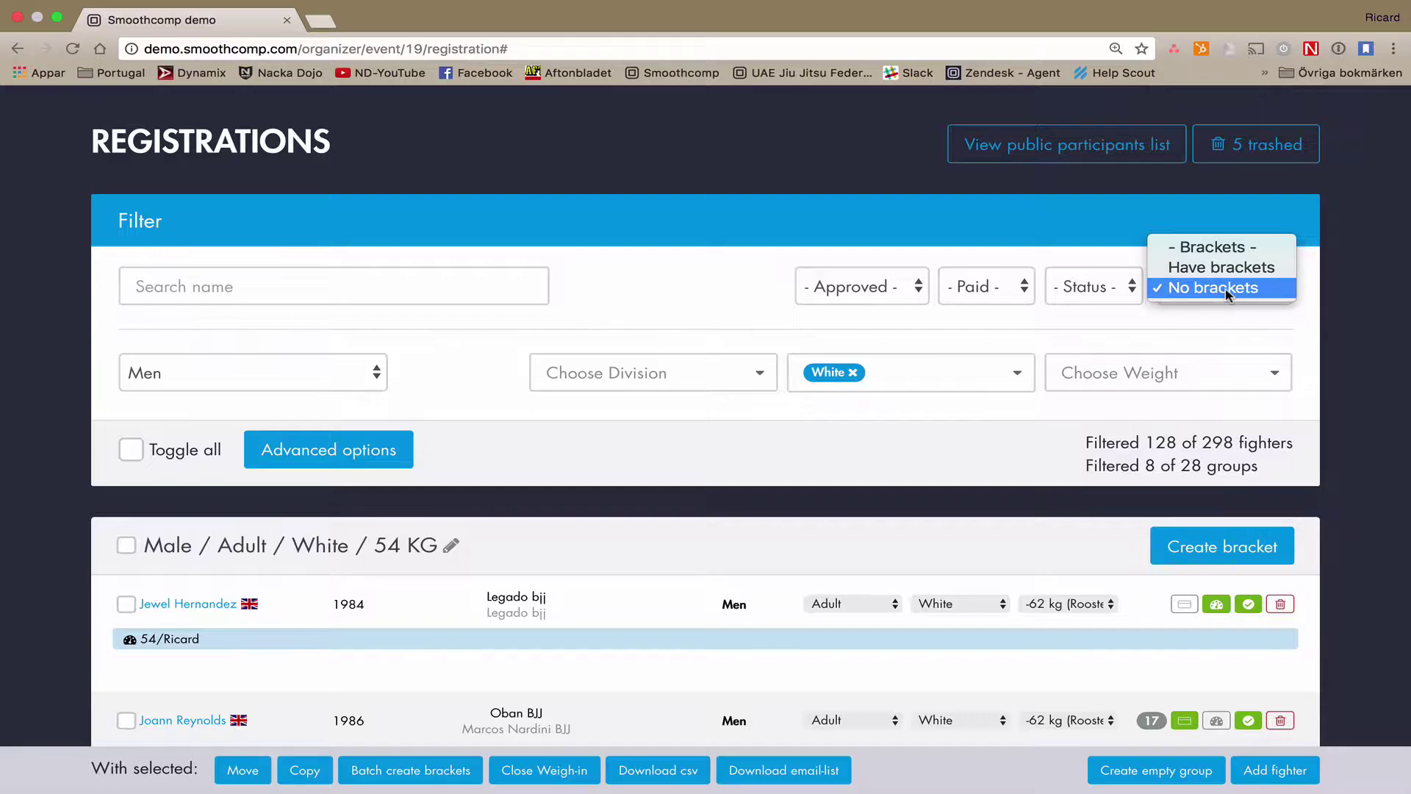
left_click(1224, 291)
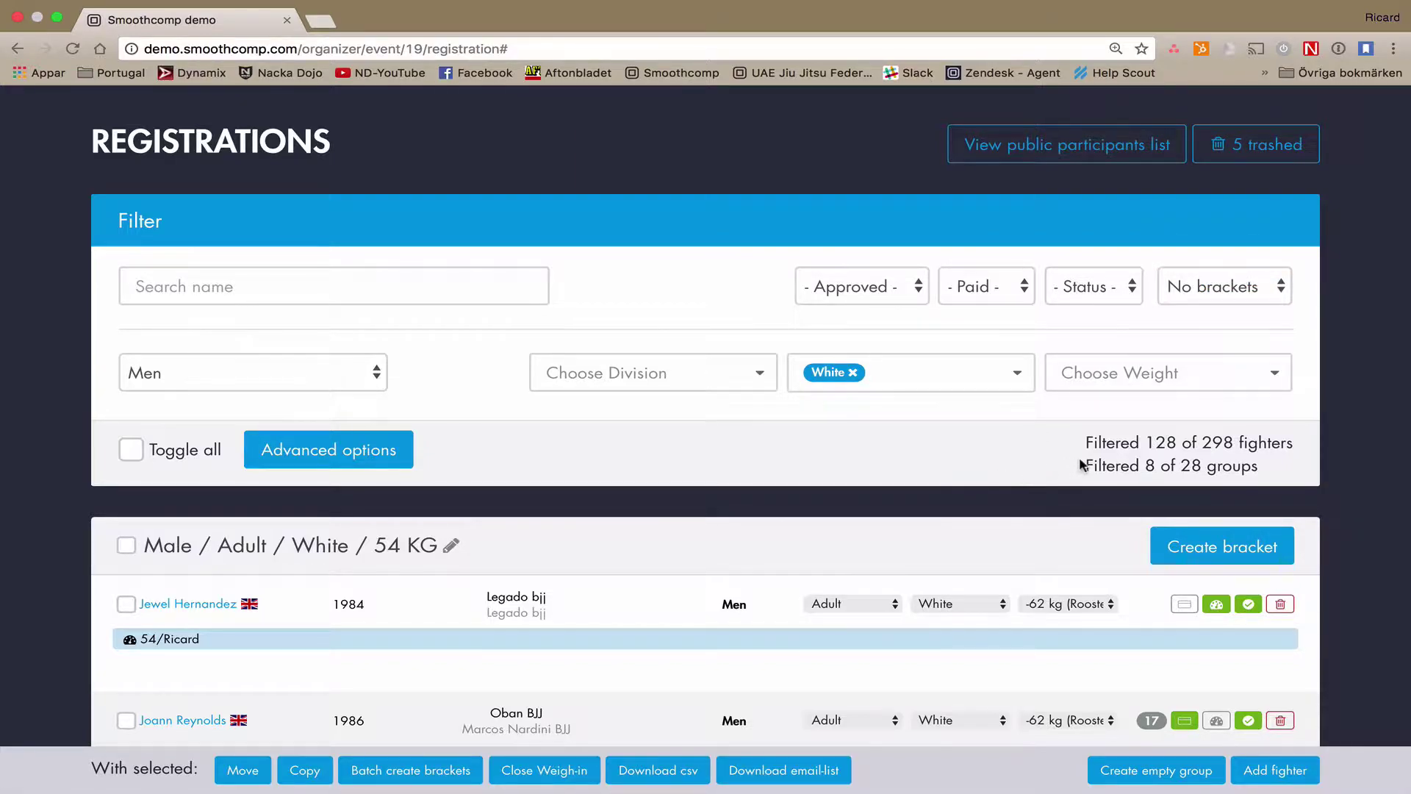
Check the 'Filtered 8 of 28 groups' count and scroll through the matching groups.
left_click_drag(1087, 463, 1261, 463)
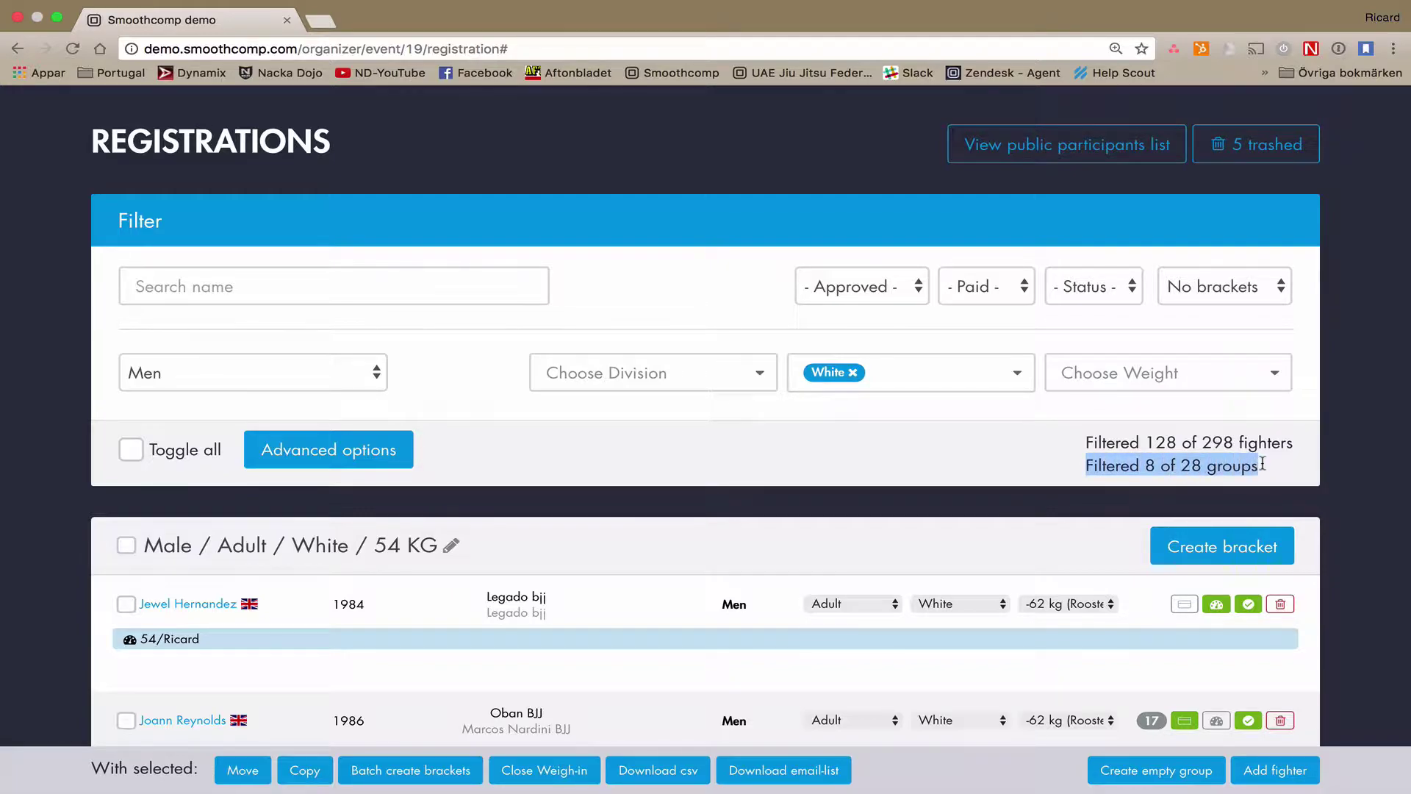
left_click(926, 447)
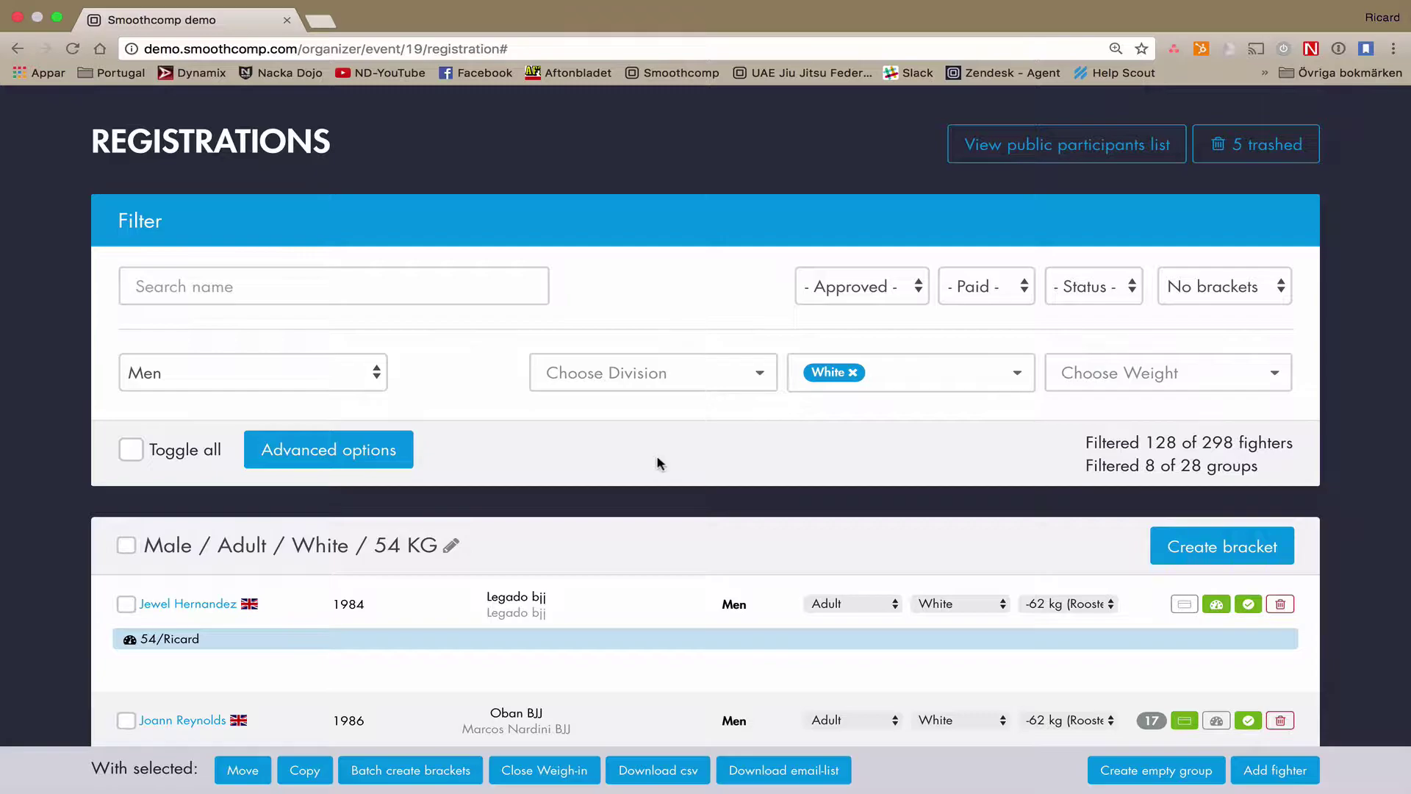
scroll(659, 462, "down", 1)
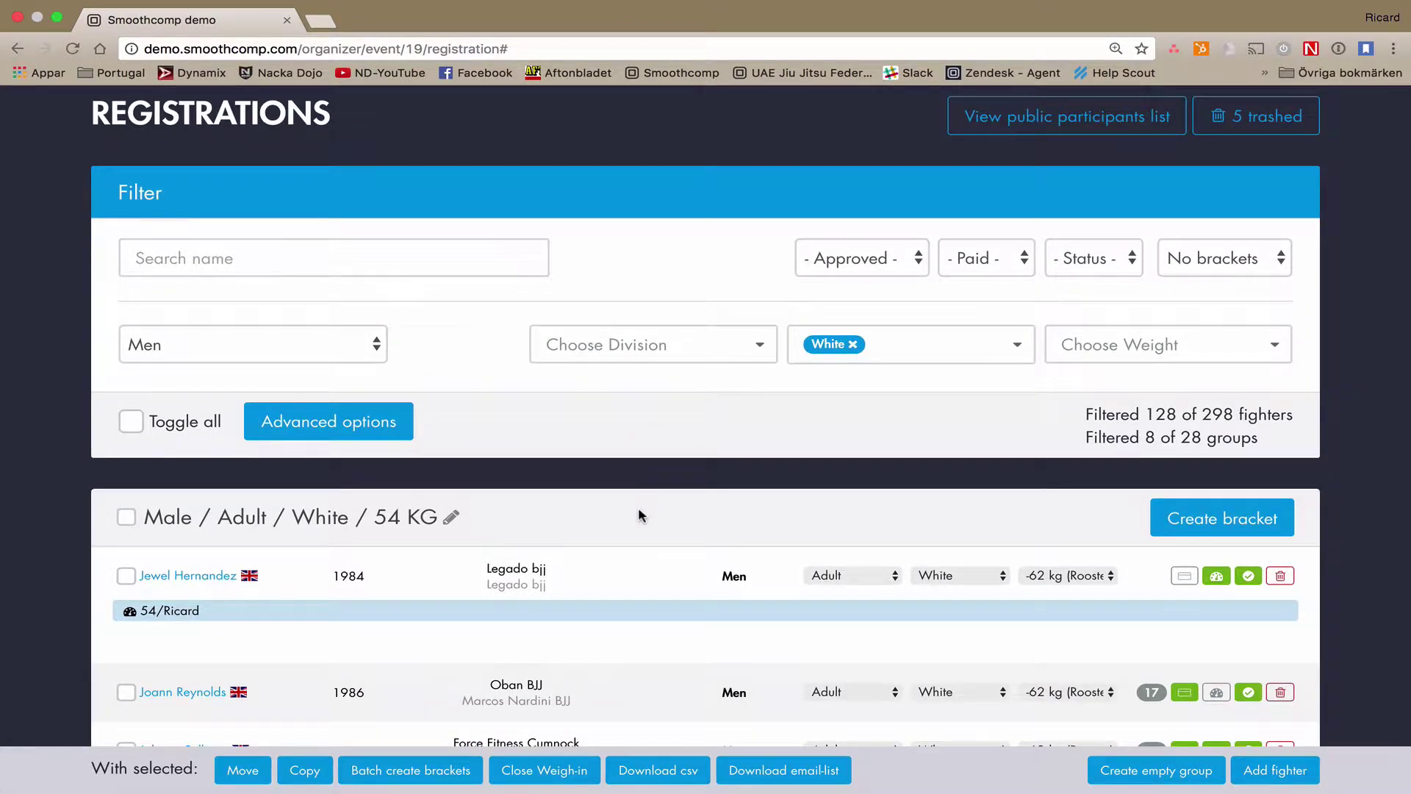
scroll(638, 509, "down", 1)
scroll(637, 514, "down", 1)
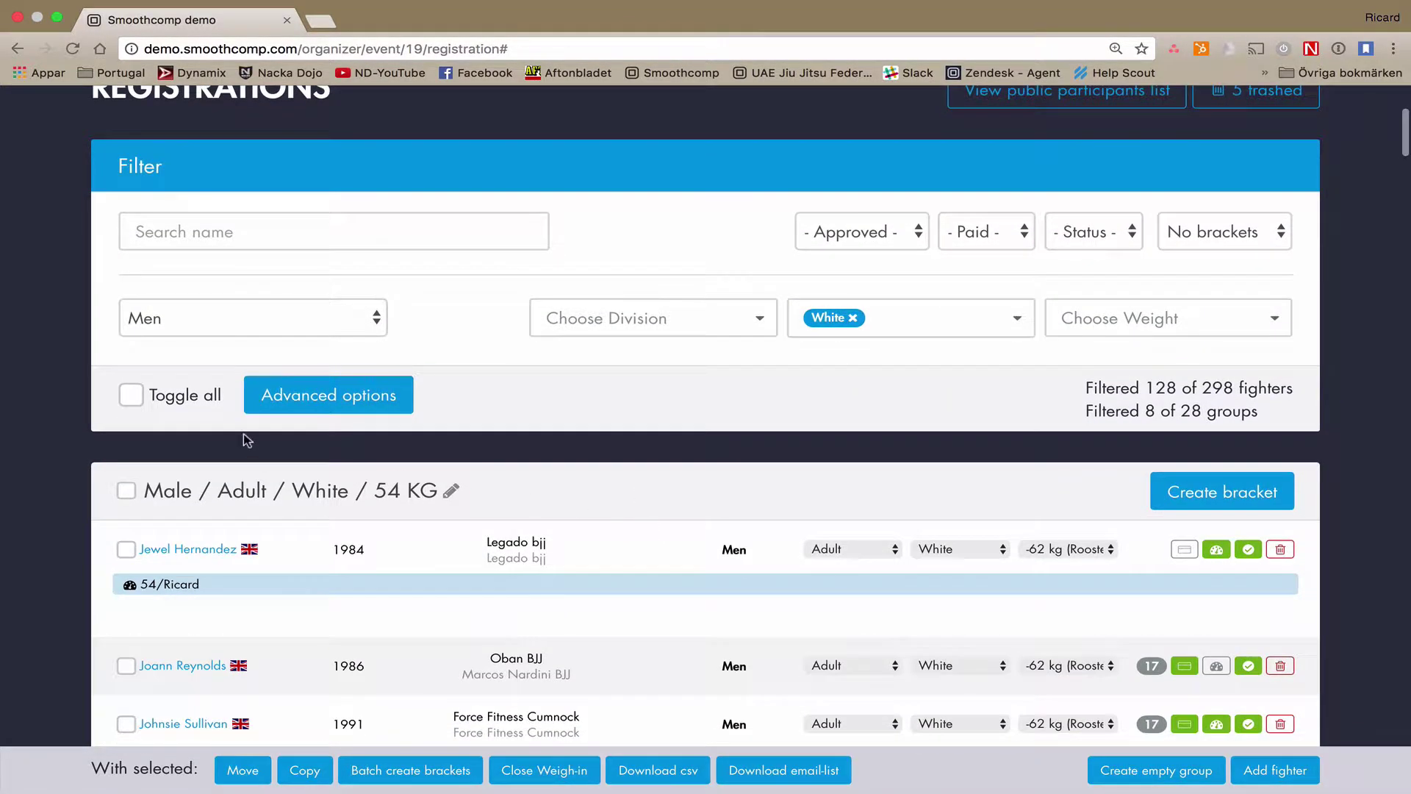
Select all filtered groups for batch bracket creation on Saturday Mat 1-5 / MAT 1.
left_click(133, 397)
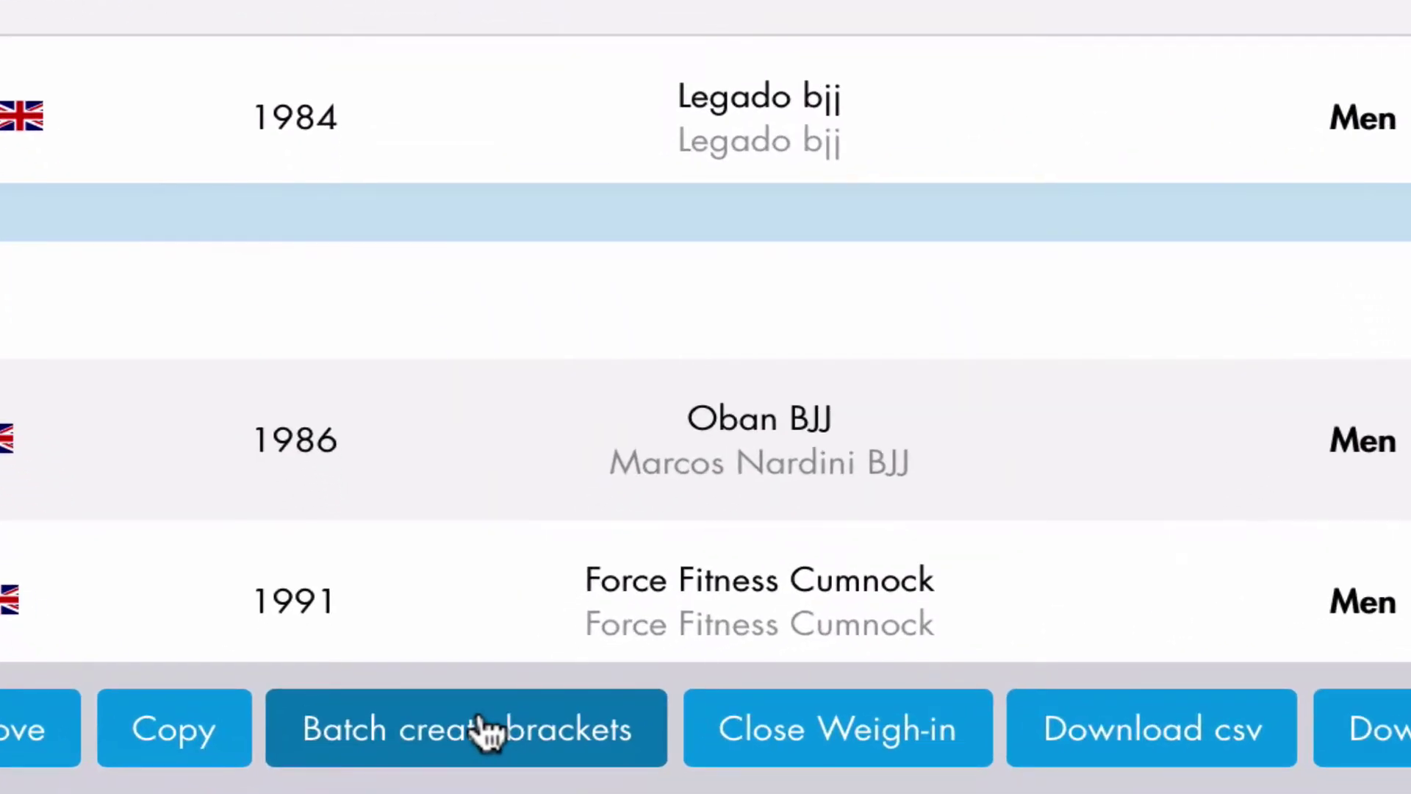
left_click(485, 730)
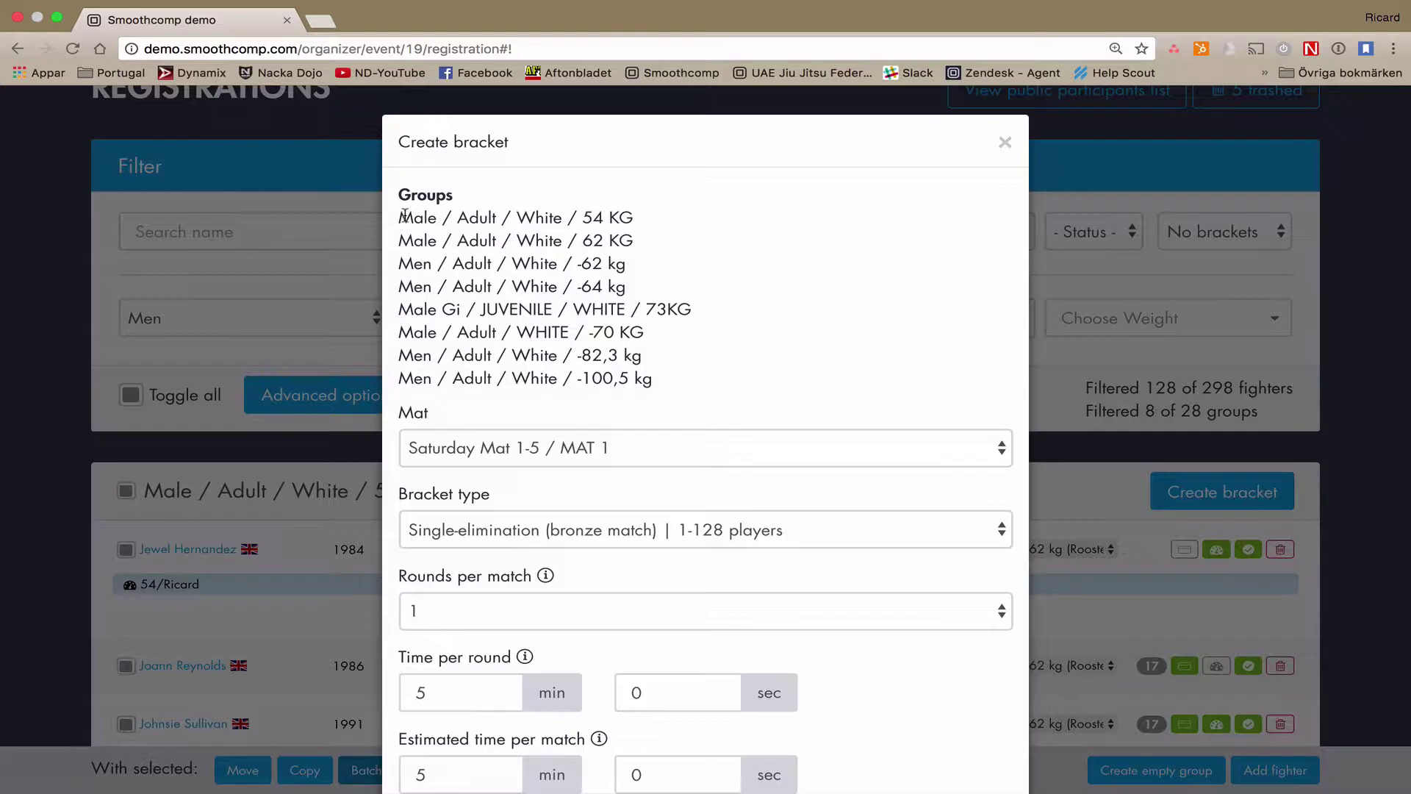
scroll(544, 378, "down", 3)
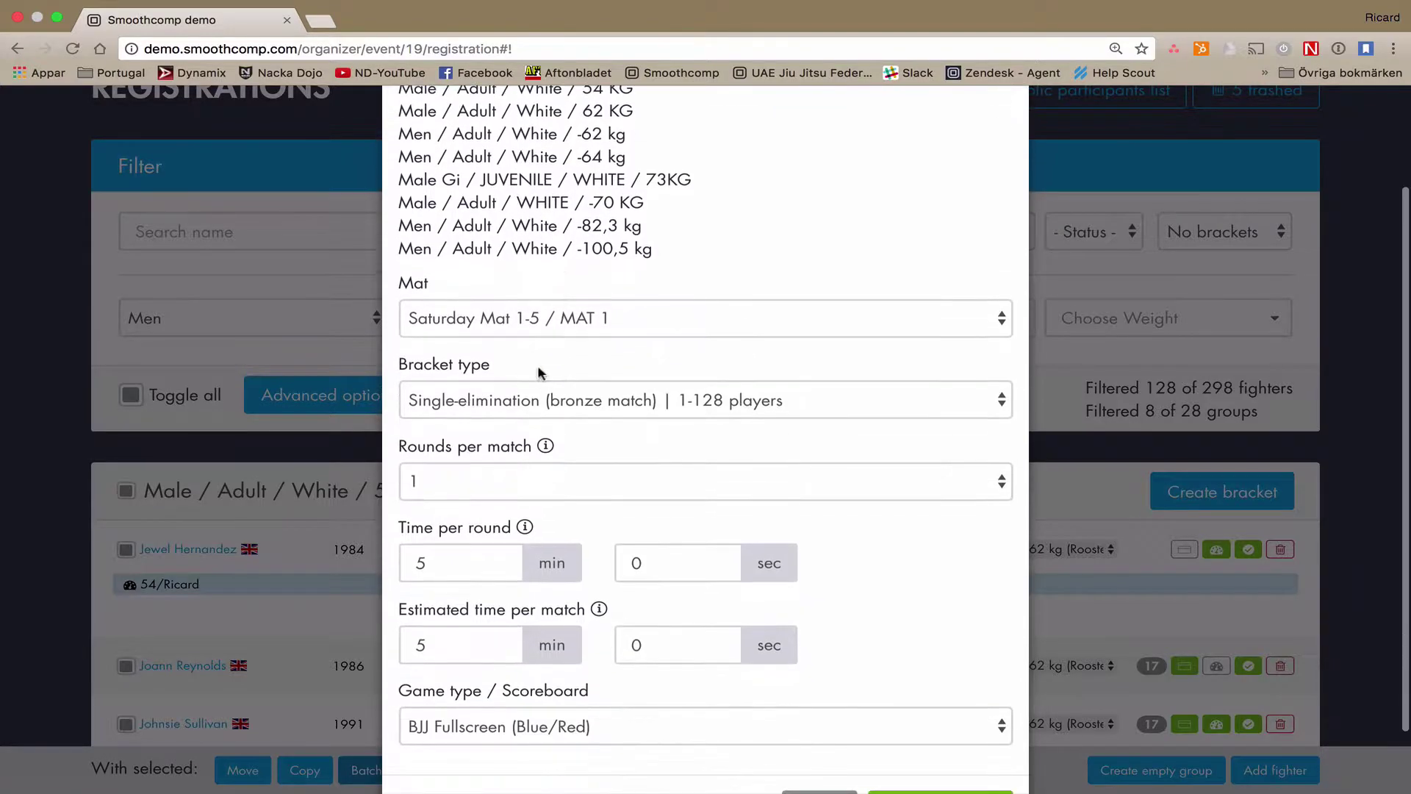
left_click(540, 315)
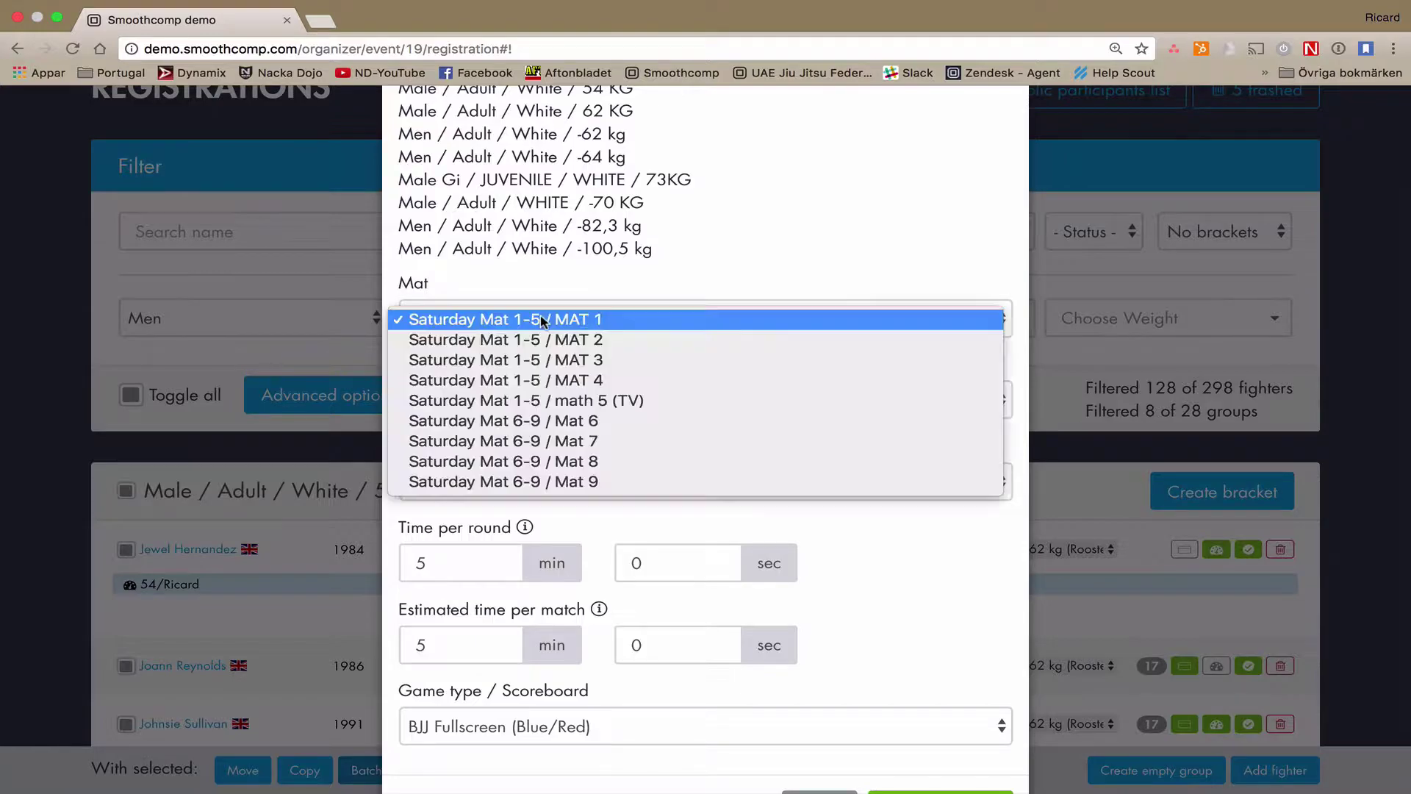
left_click(596, 321)
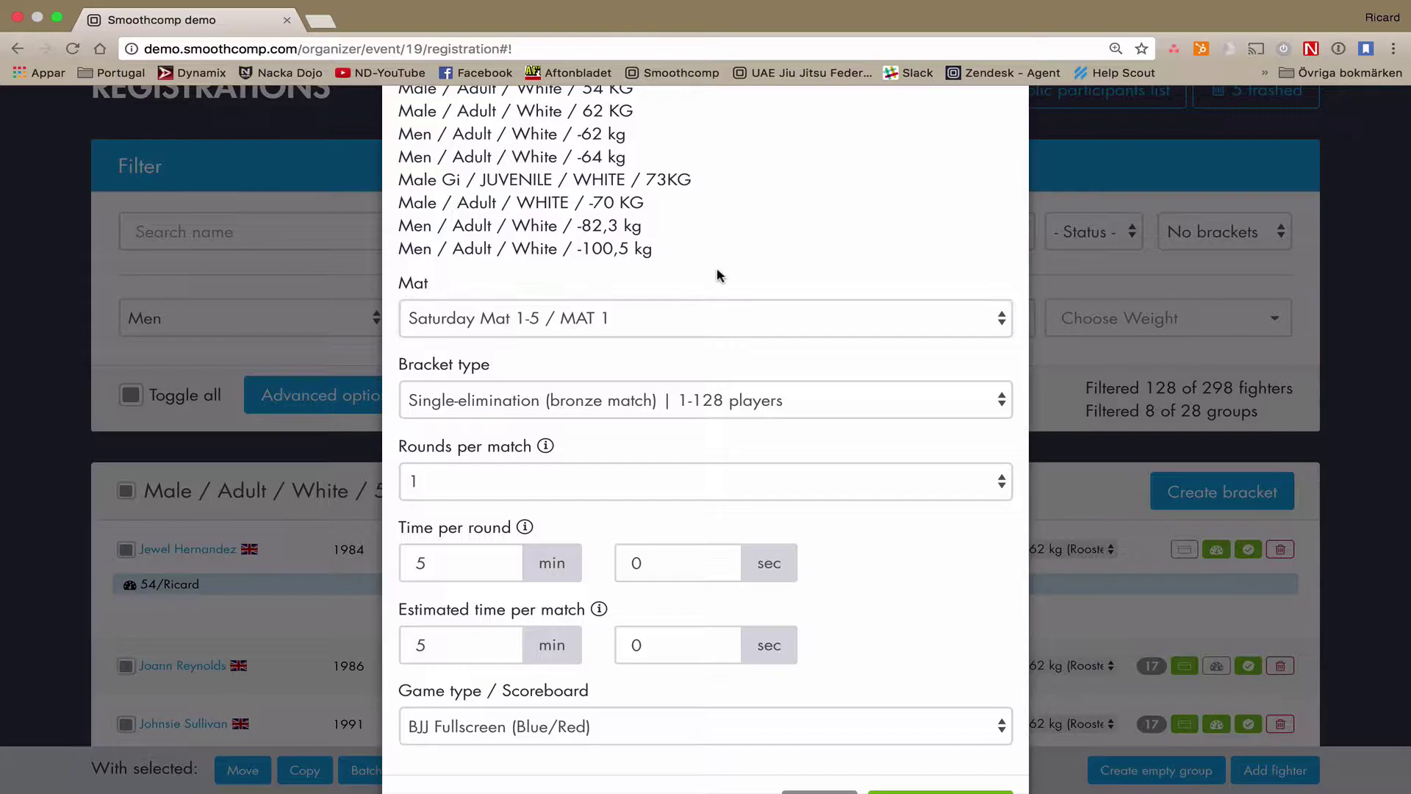
Set the bracket type to Double-elimination (bronze match) with 1 round per match.
left_click(594, 403)
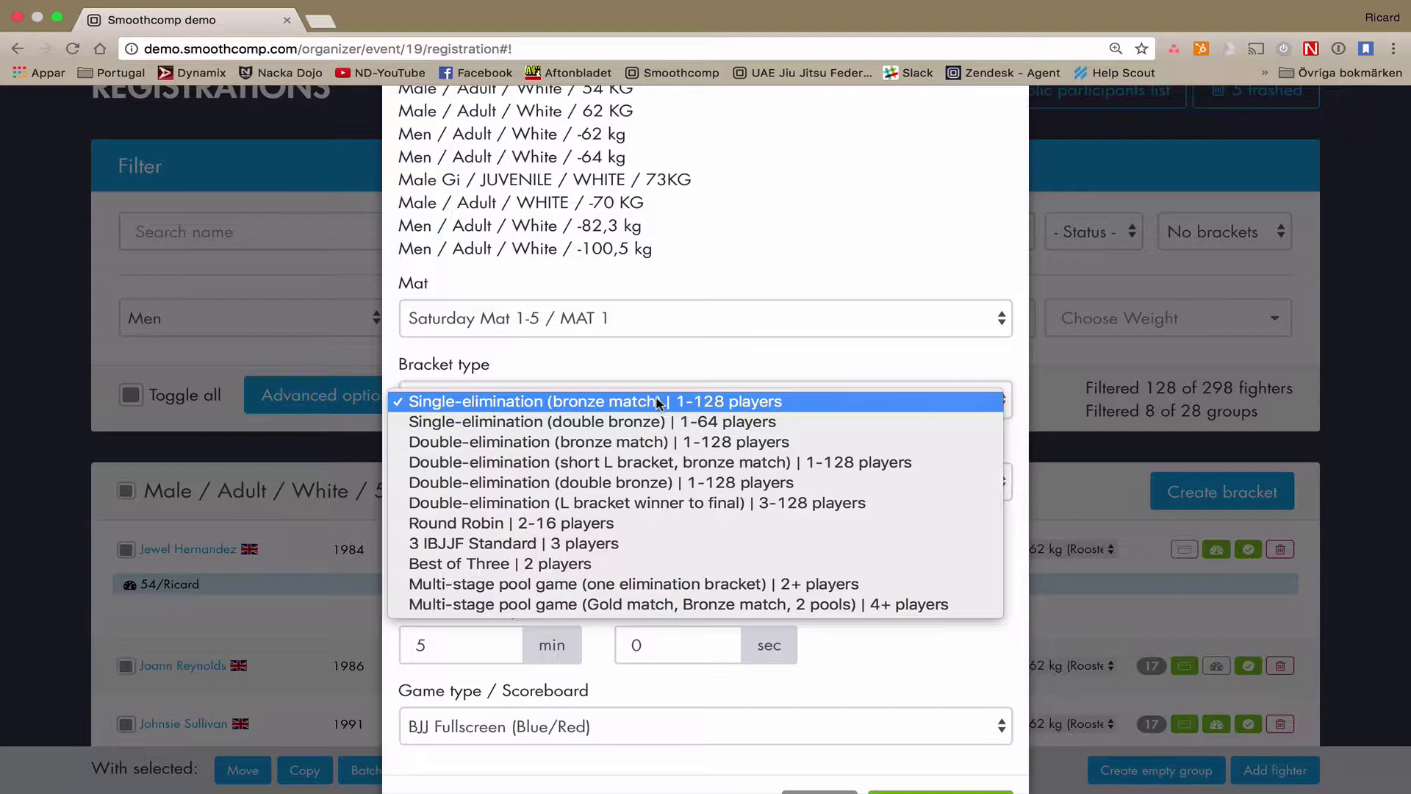
left_click(651, 442)
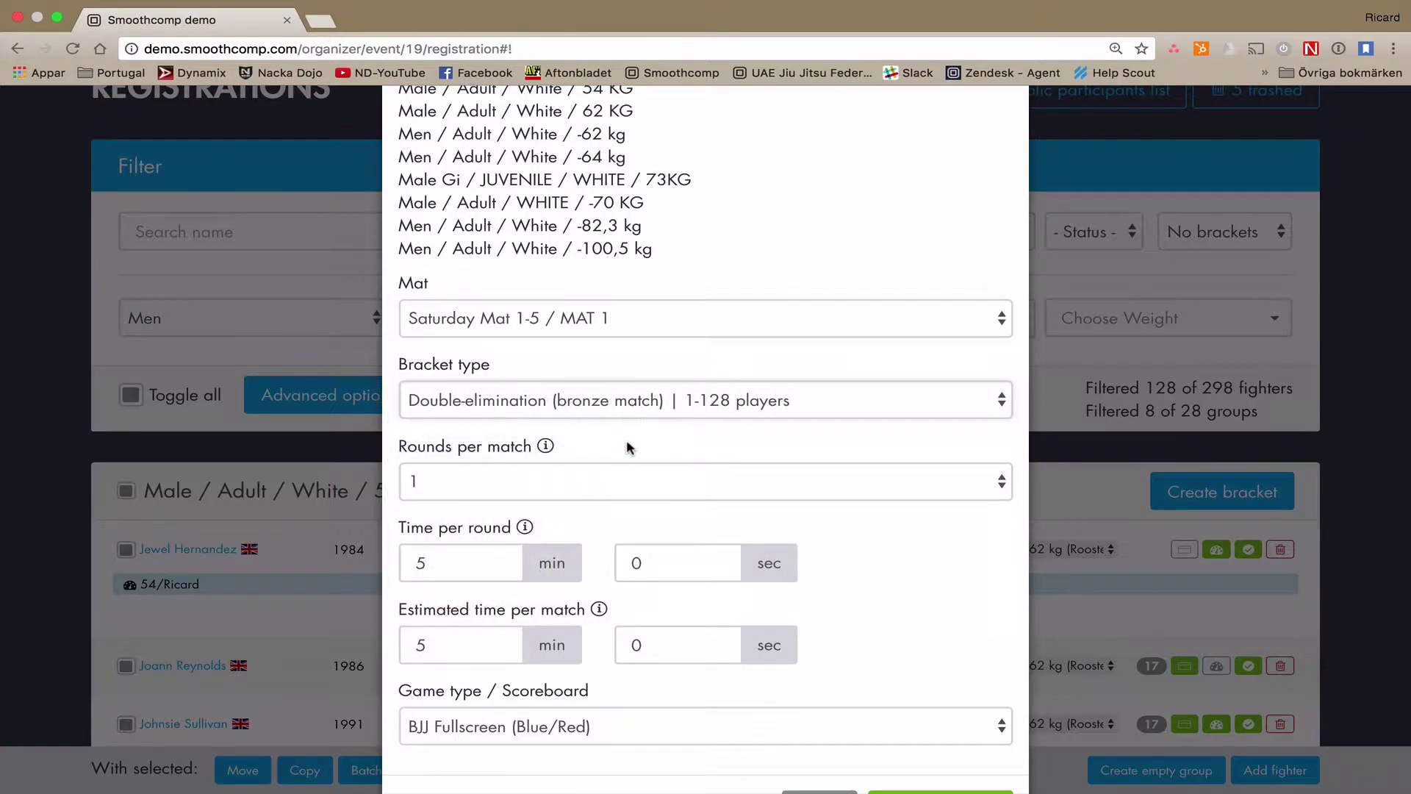
scroll(615, 447, "down", 1)
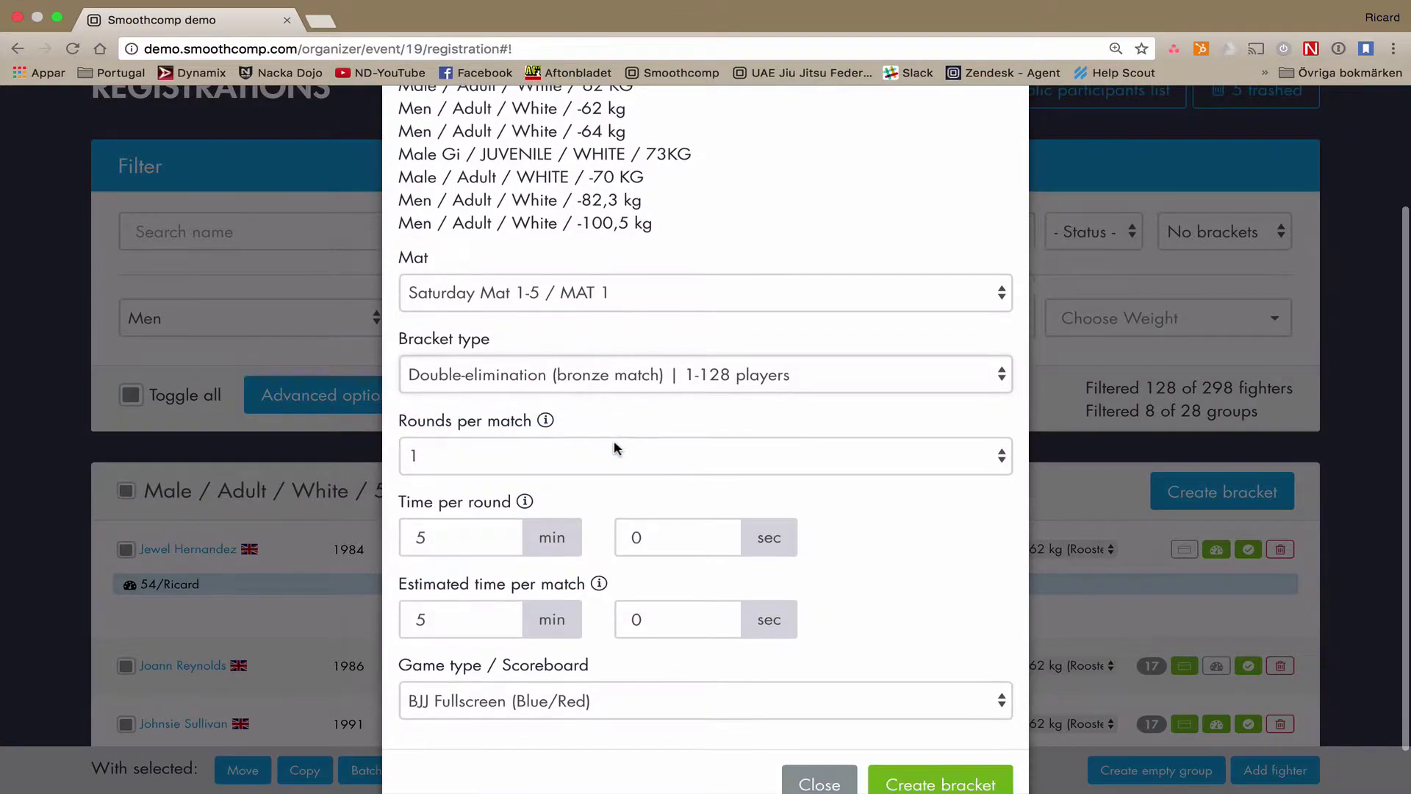
left_click(524, 455)
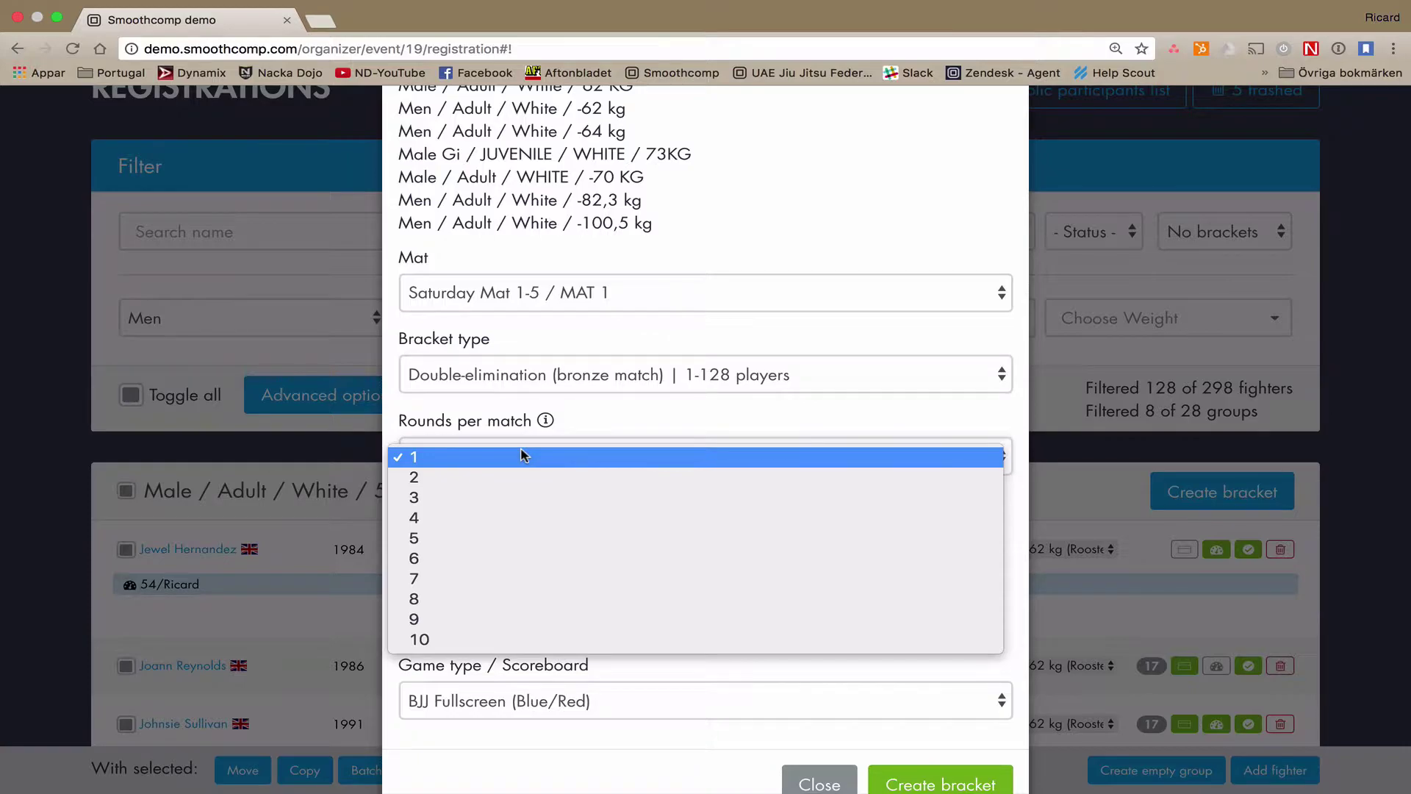
left_click(523, 455)
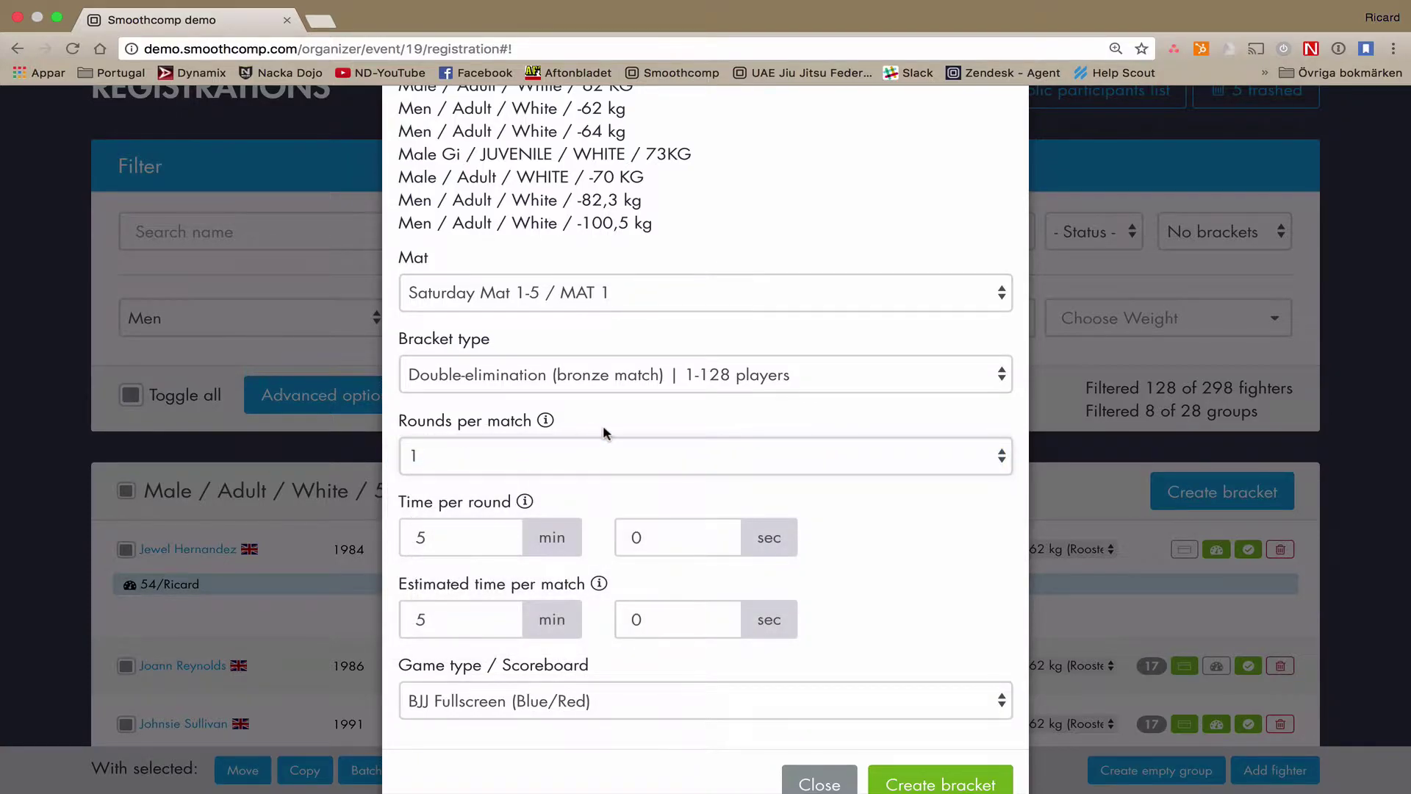
scroll(617, 421, "down", 2)
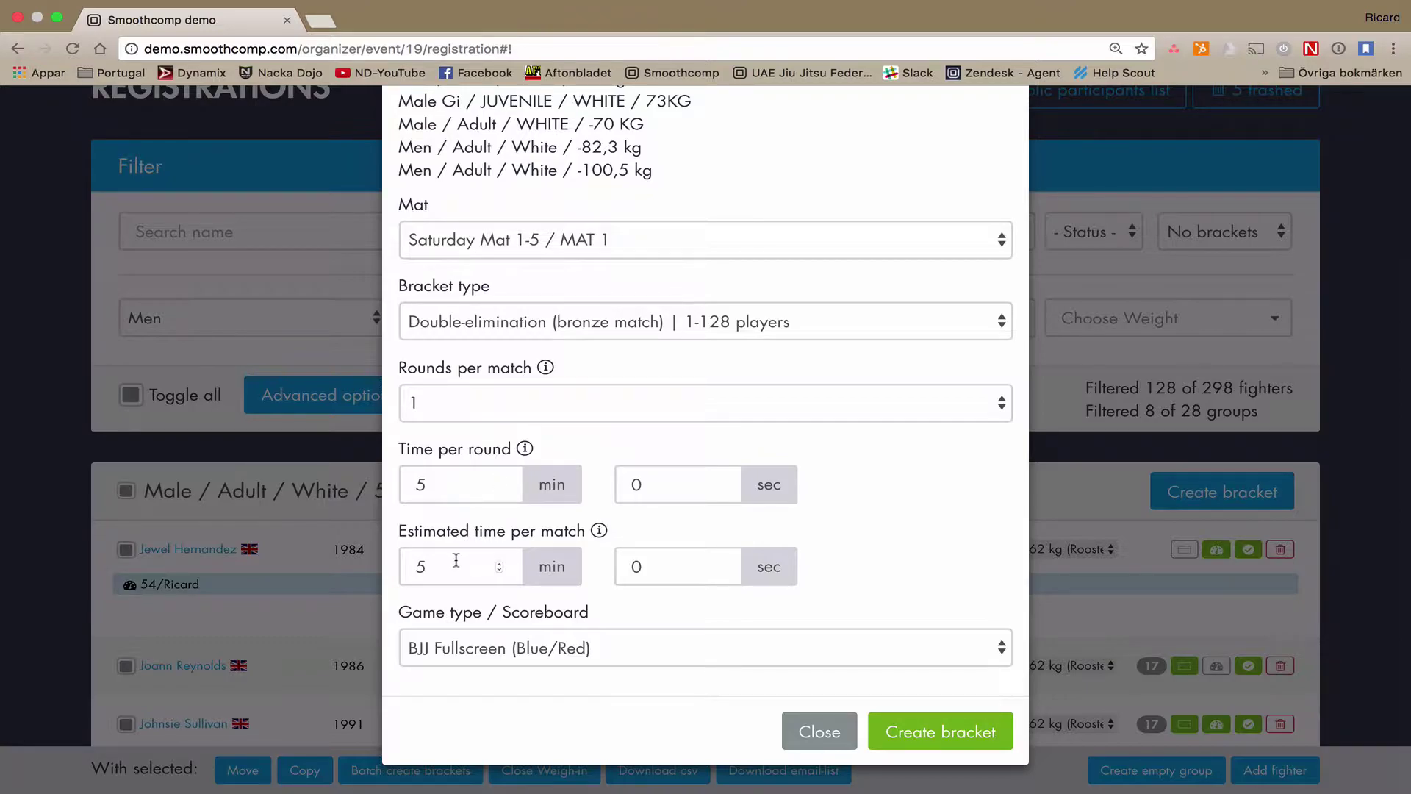
Set the scoreboard to JJIF Fighting and create the brackets for all selected groups.
left_click(588, 650)
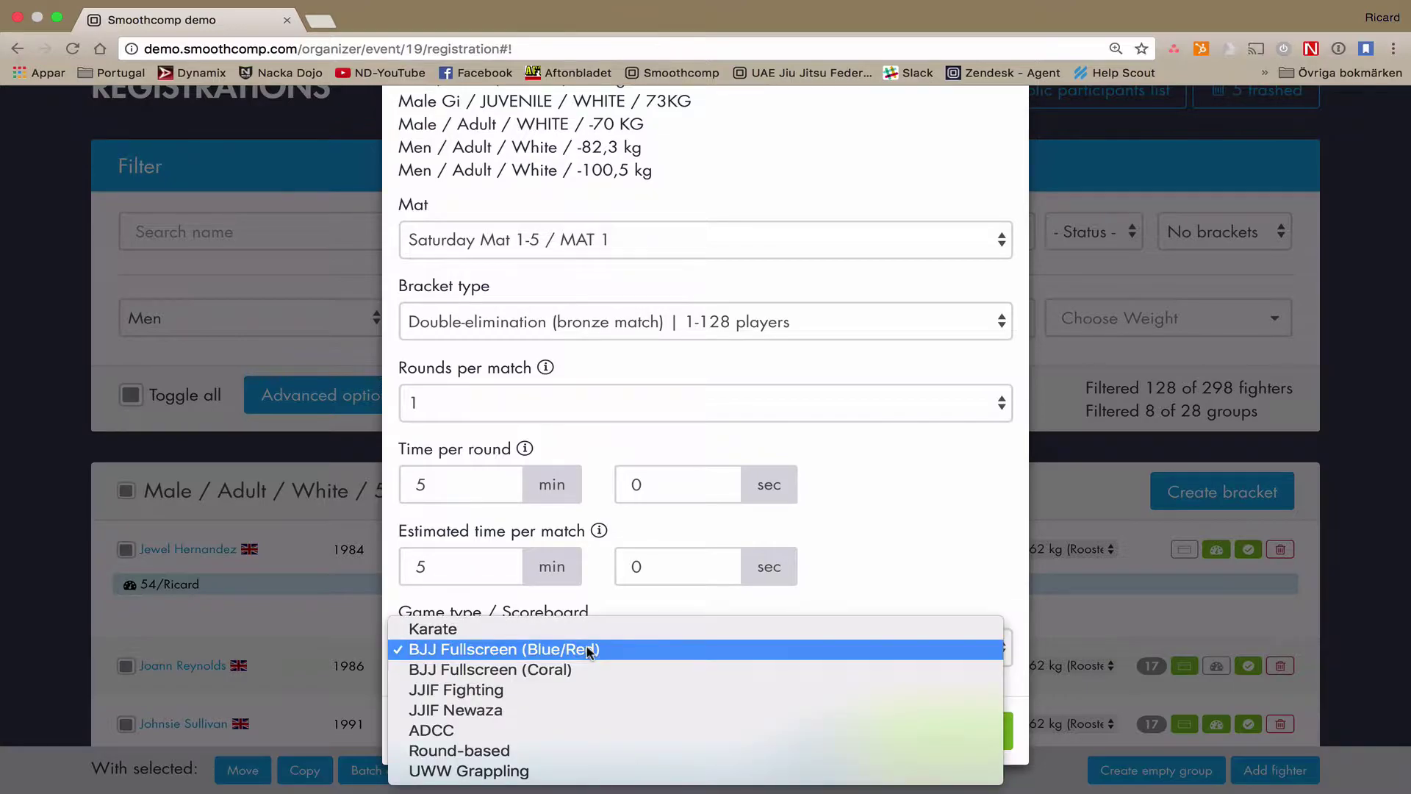
left_click(519, 691)
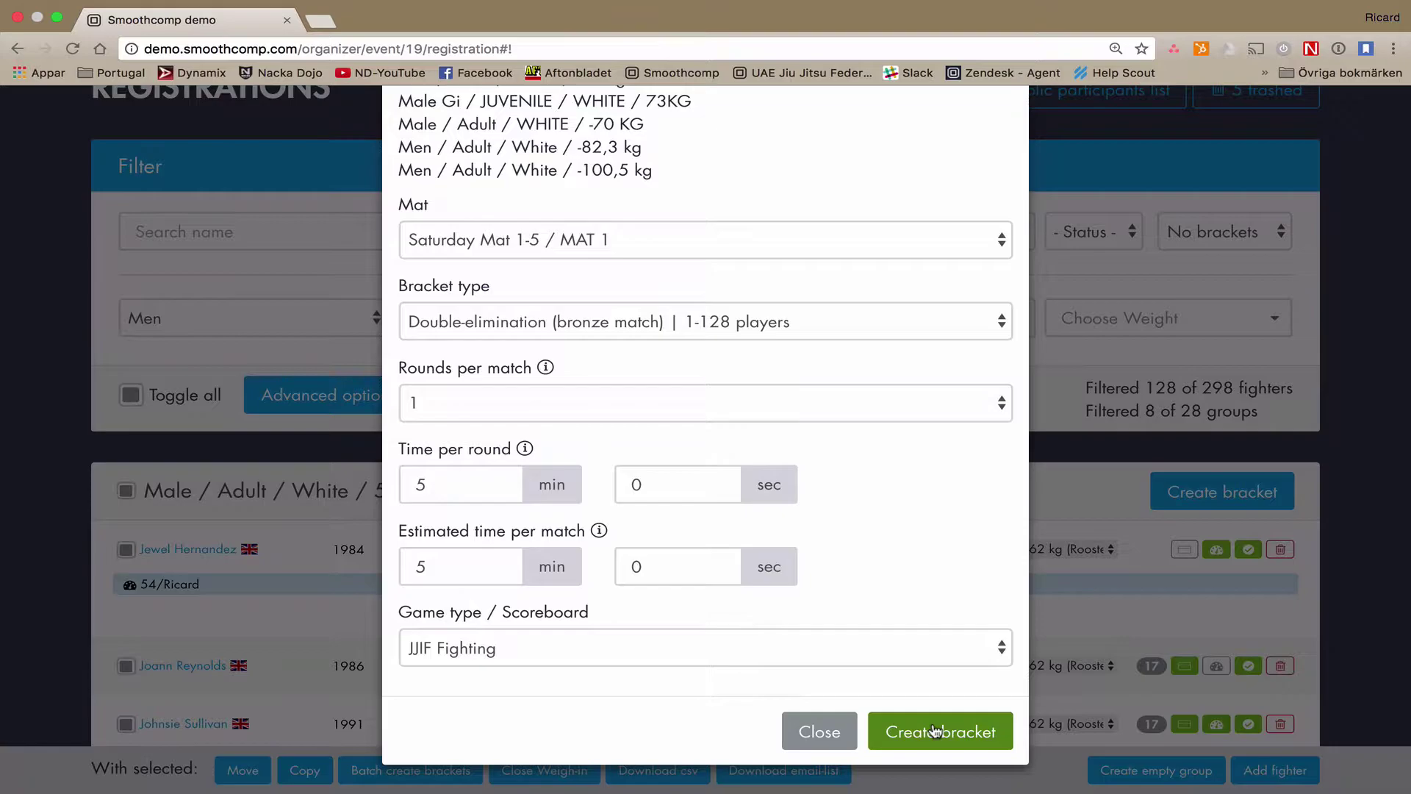
left_click(935, 730)
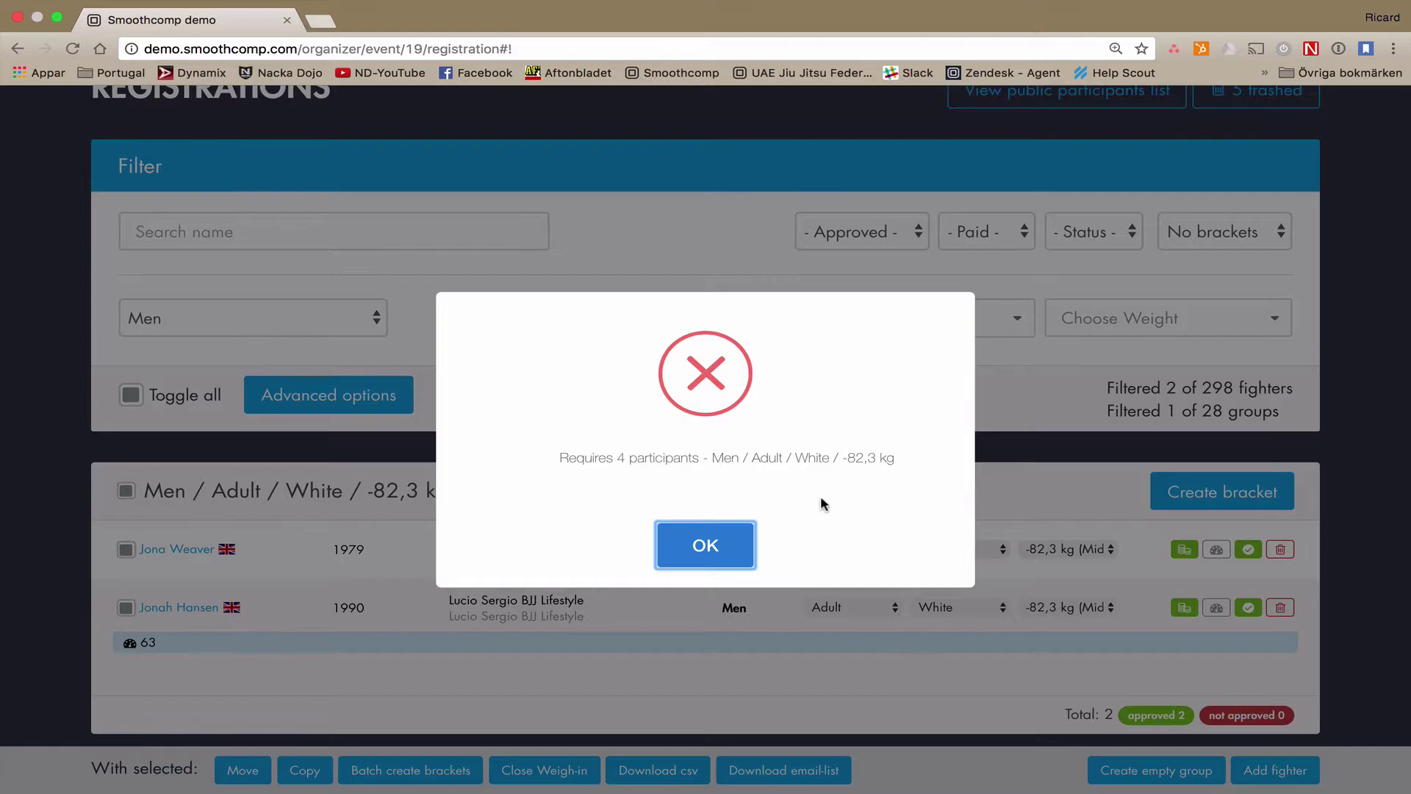
Give the Men / Adult / White / -82,3 kg group a Single-elimination (bronze match) bracket.
left_click(709, 543)
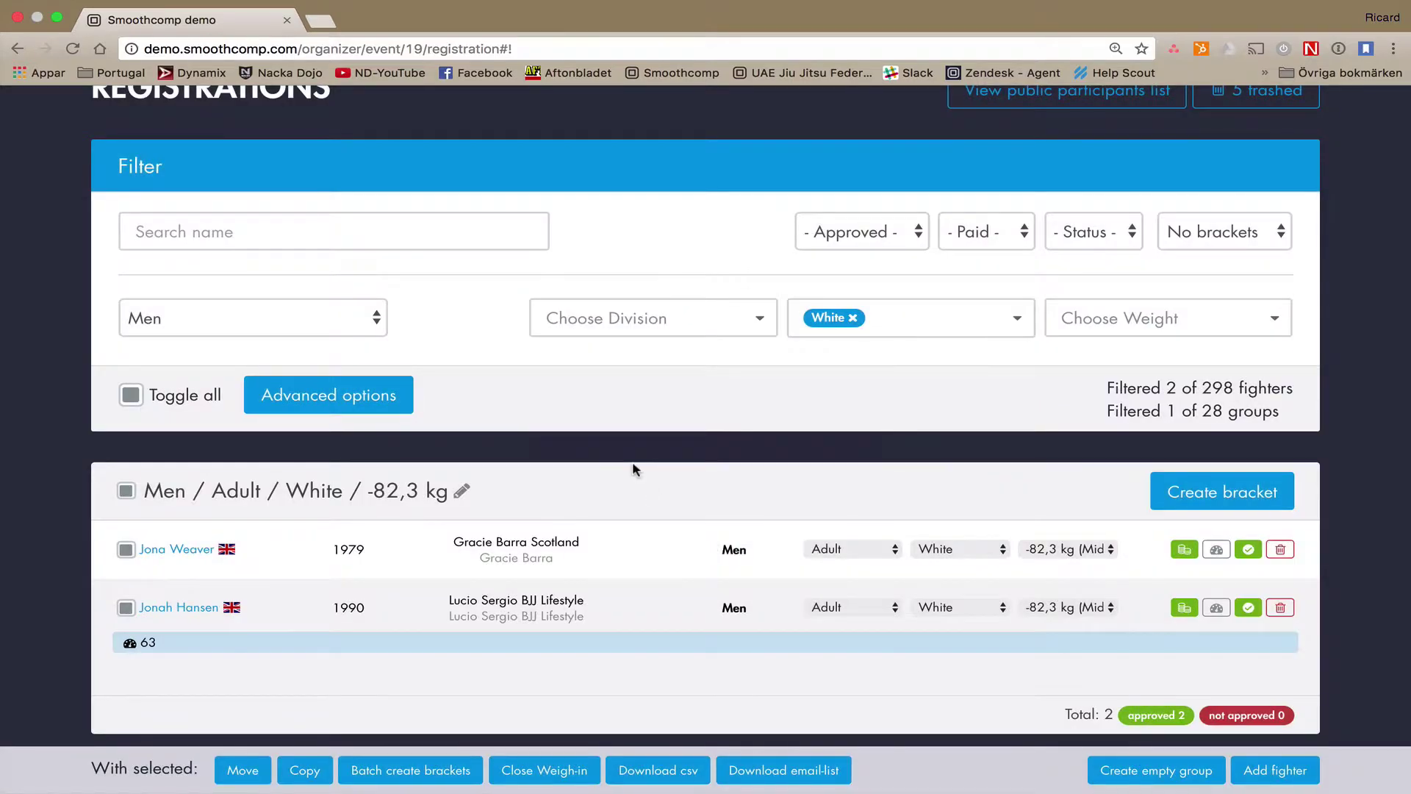
scroll(633, 466, "up", 1)
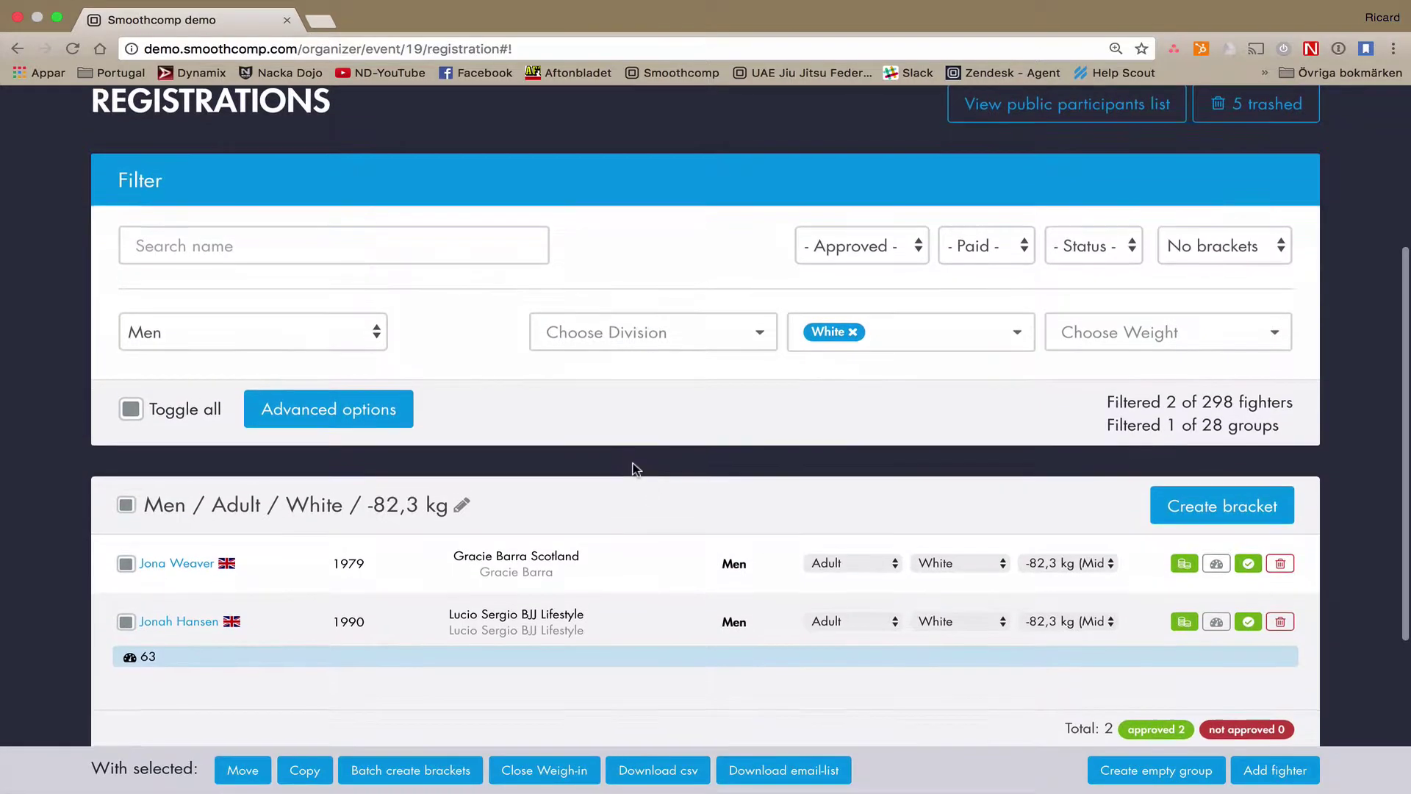
left_click(1196, 505)
left_click(586, 321)
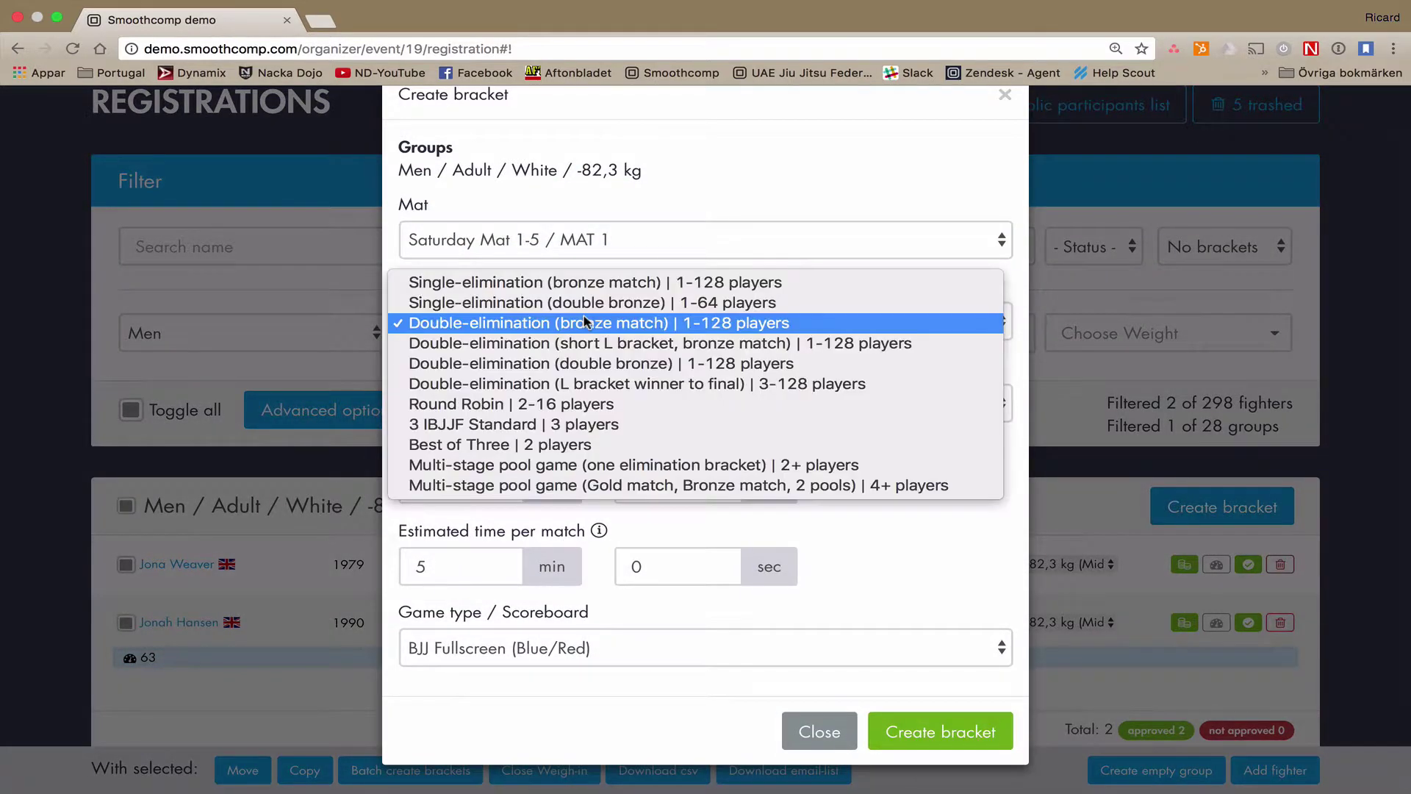
left_click(571, 285)
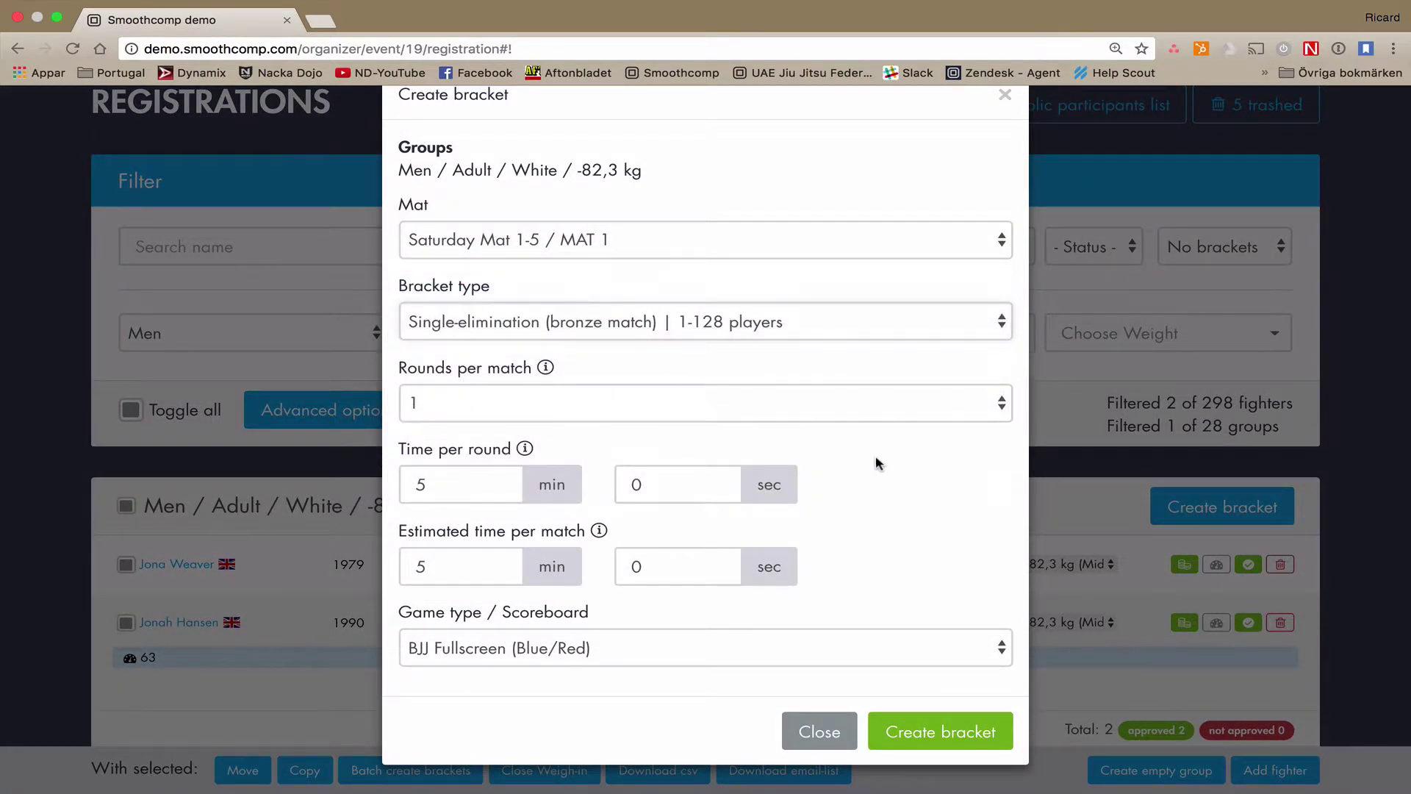
left_click(920, 735)
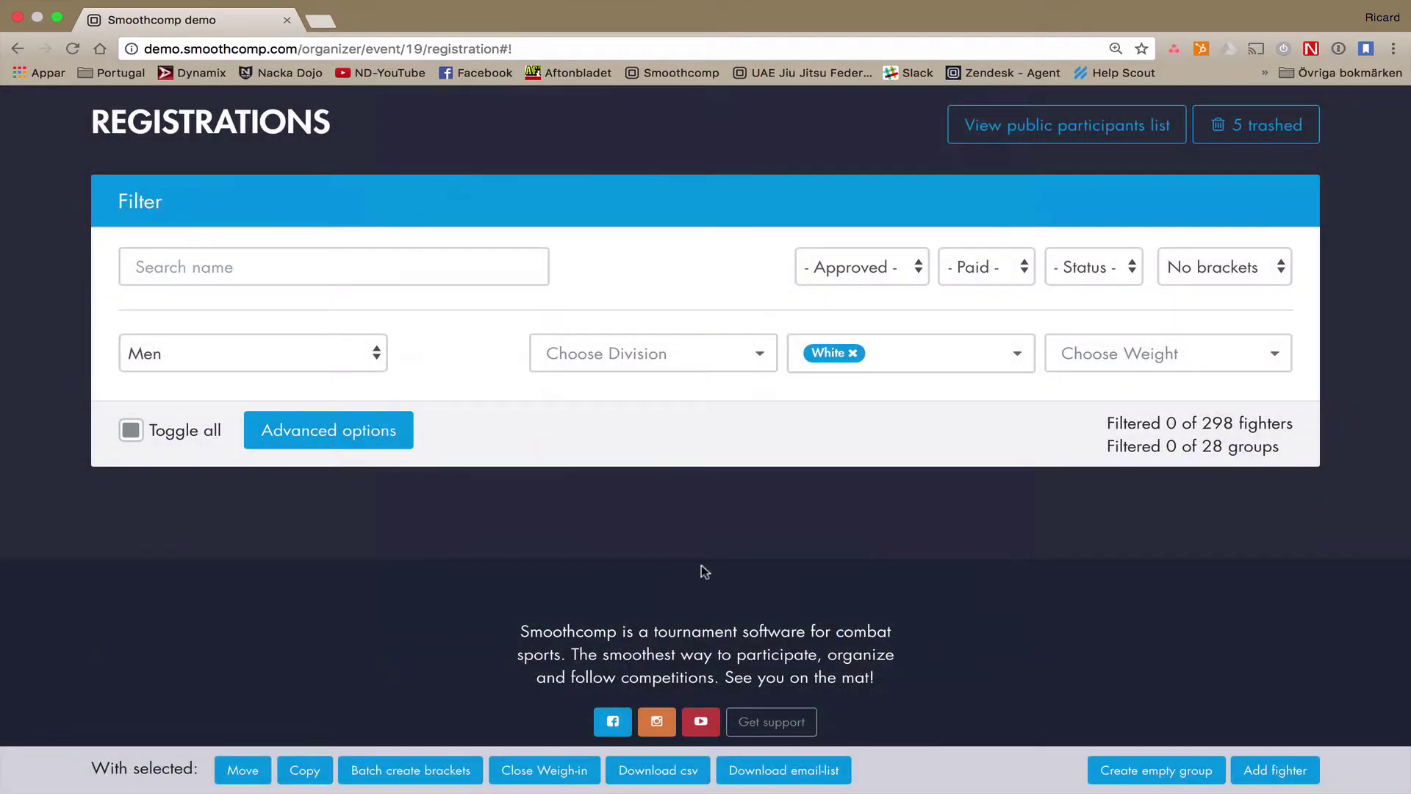
scroll(703, 570, "up", 3)
scroll(557, 393, "up", 2)
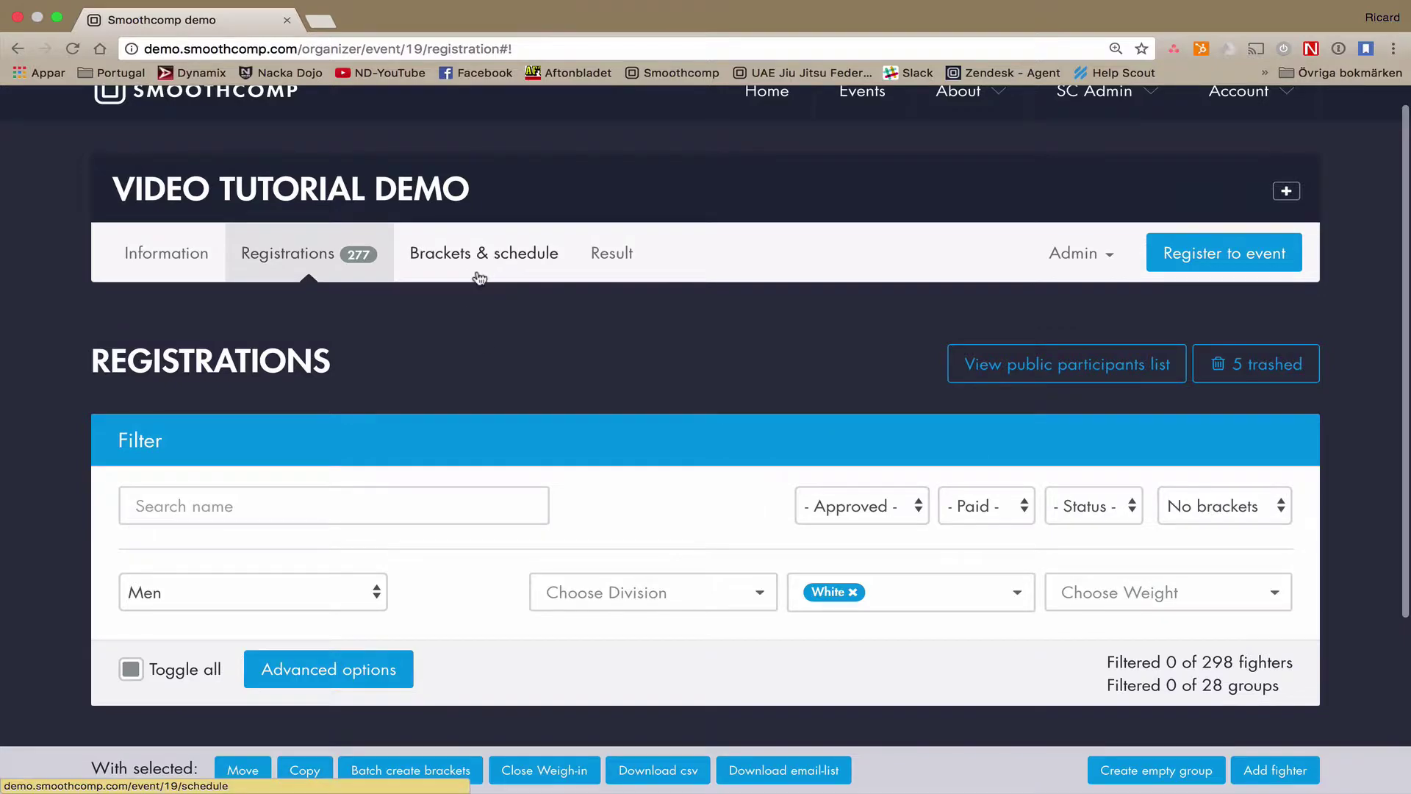
Open Brackets & schedule, previewing Current Matches and Find Matches before returning to Brackets.
left_click(494, 257)
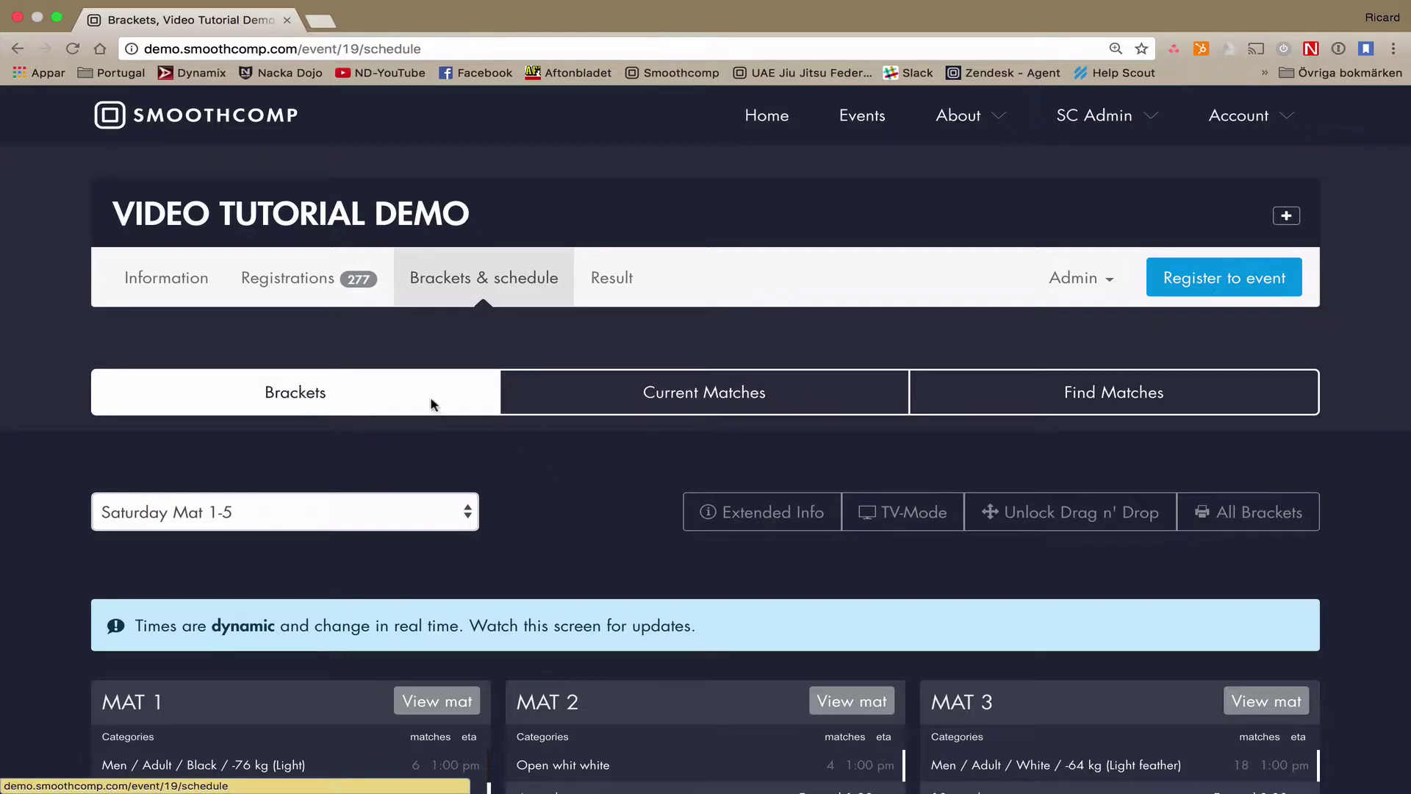
left_click(674, 404)
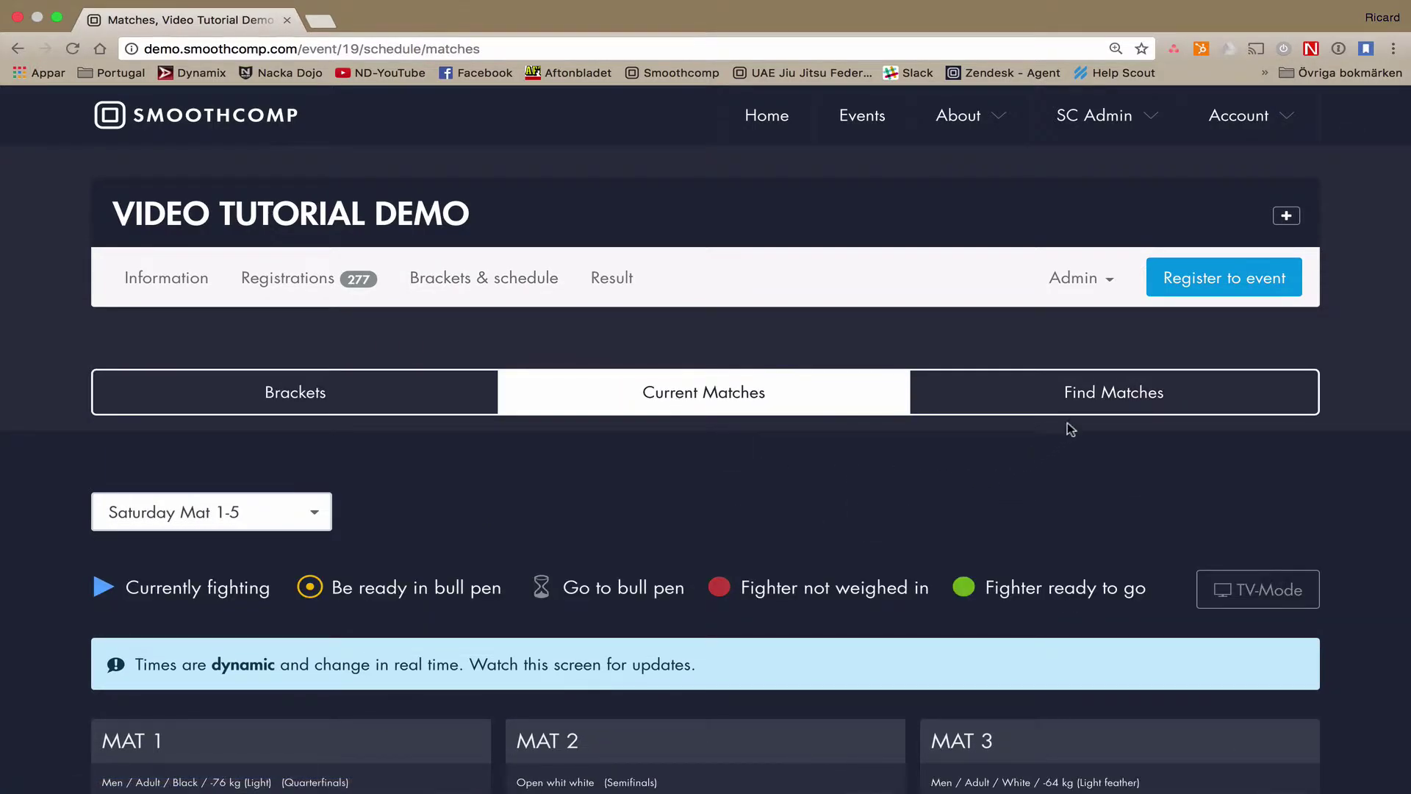
left_click(1095, 410)
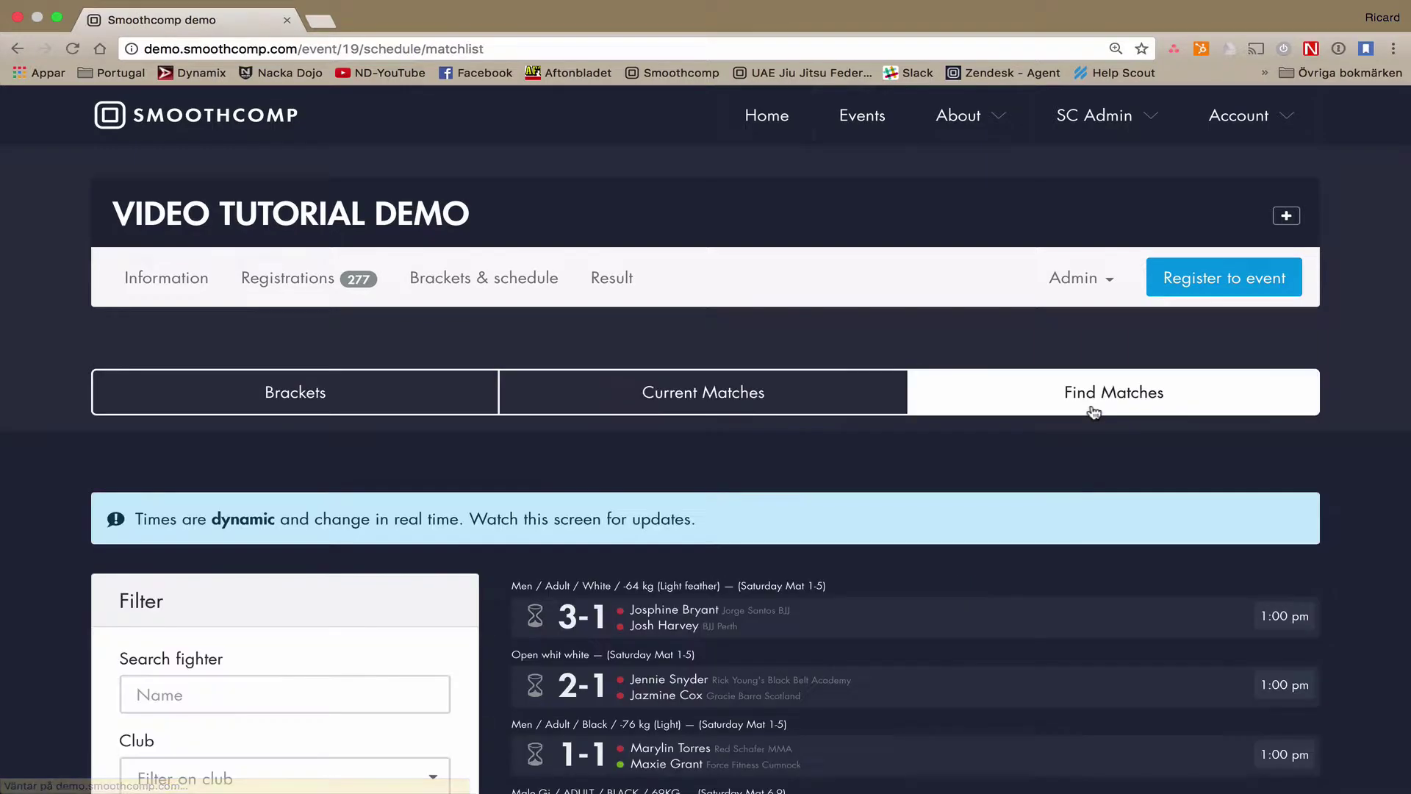
left_click(291, 390)
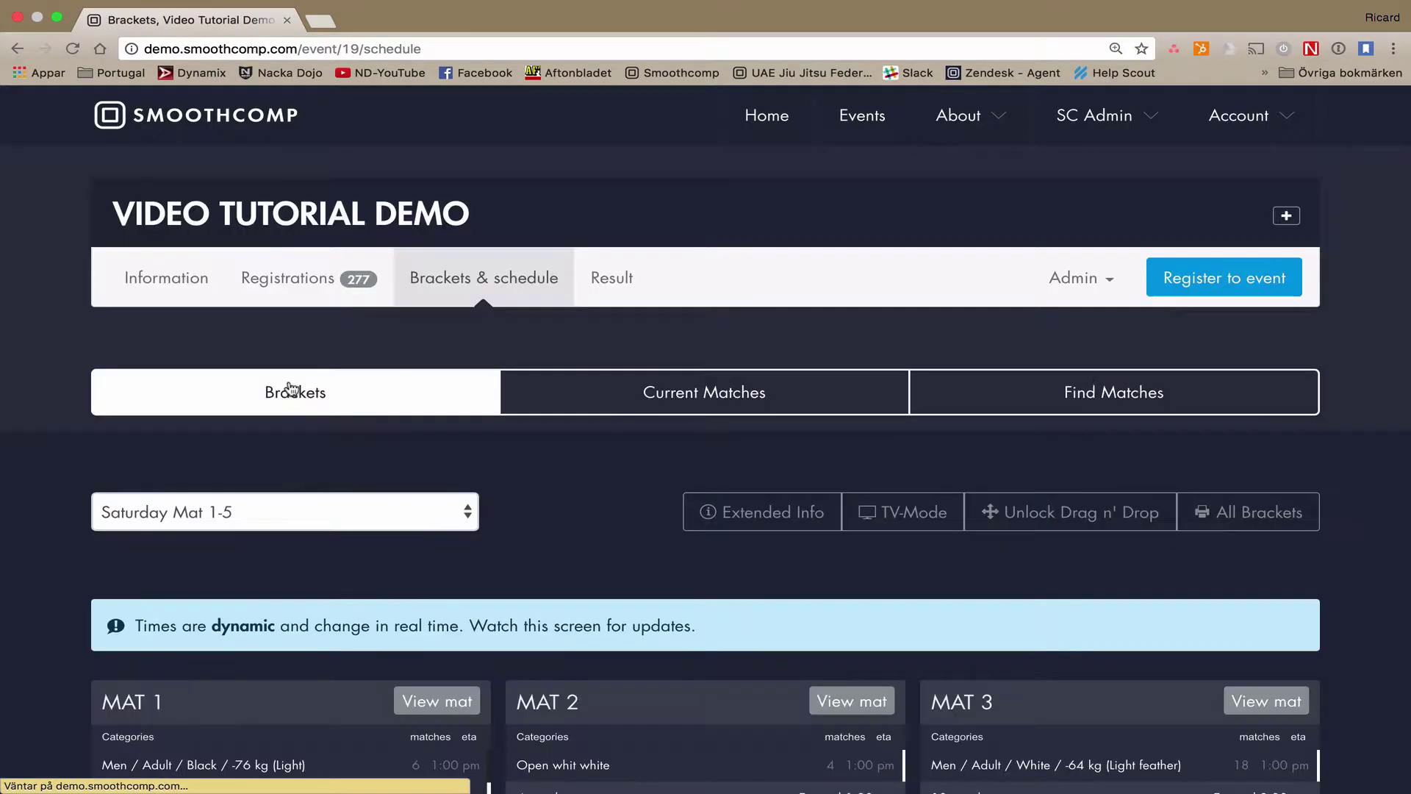
Scroll through the mat cards, with MAT 1 holding 120 matches ending at 10:55 pm.
scroll(533, 470, "down", 2)
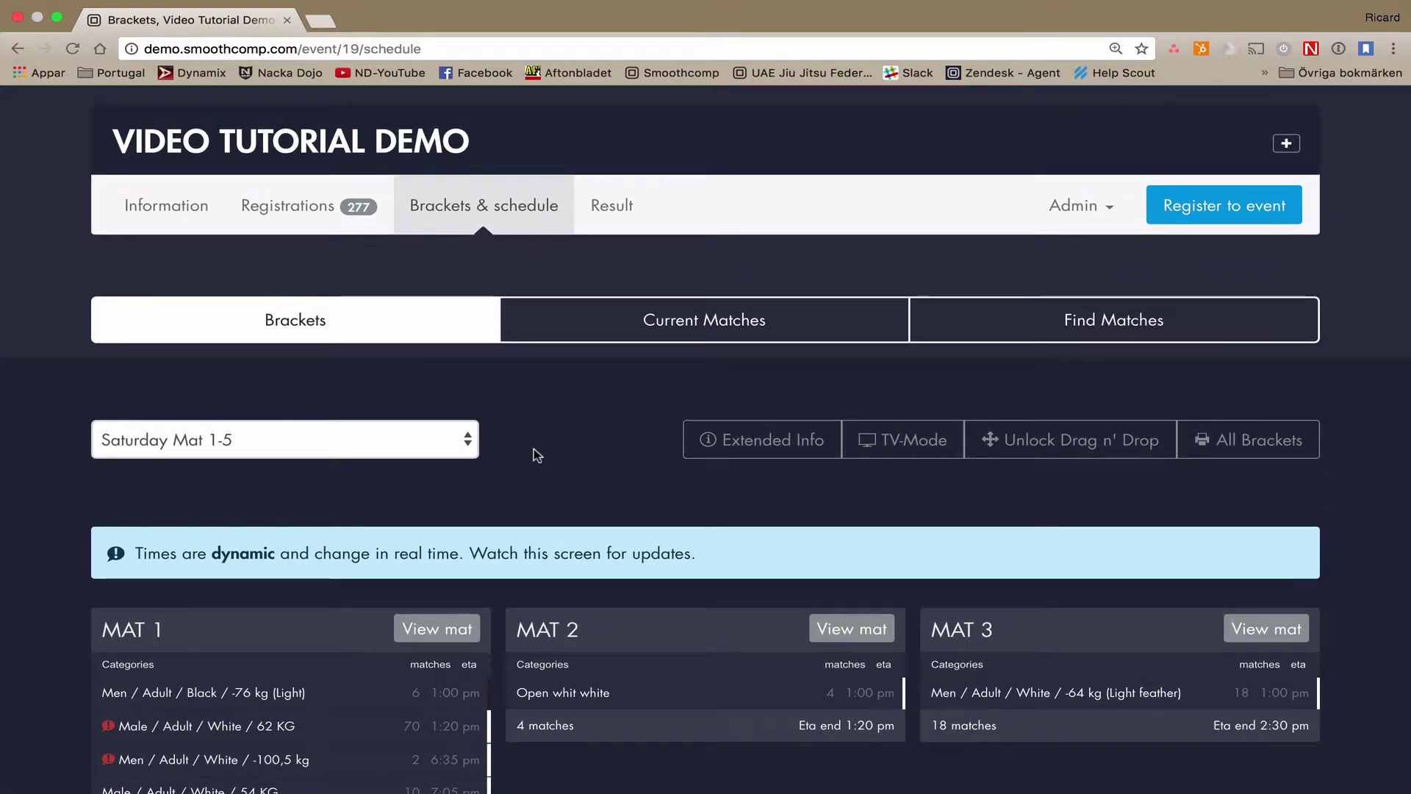
scroll(533, 450, "down", 1)
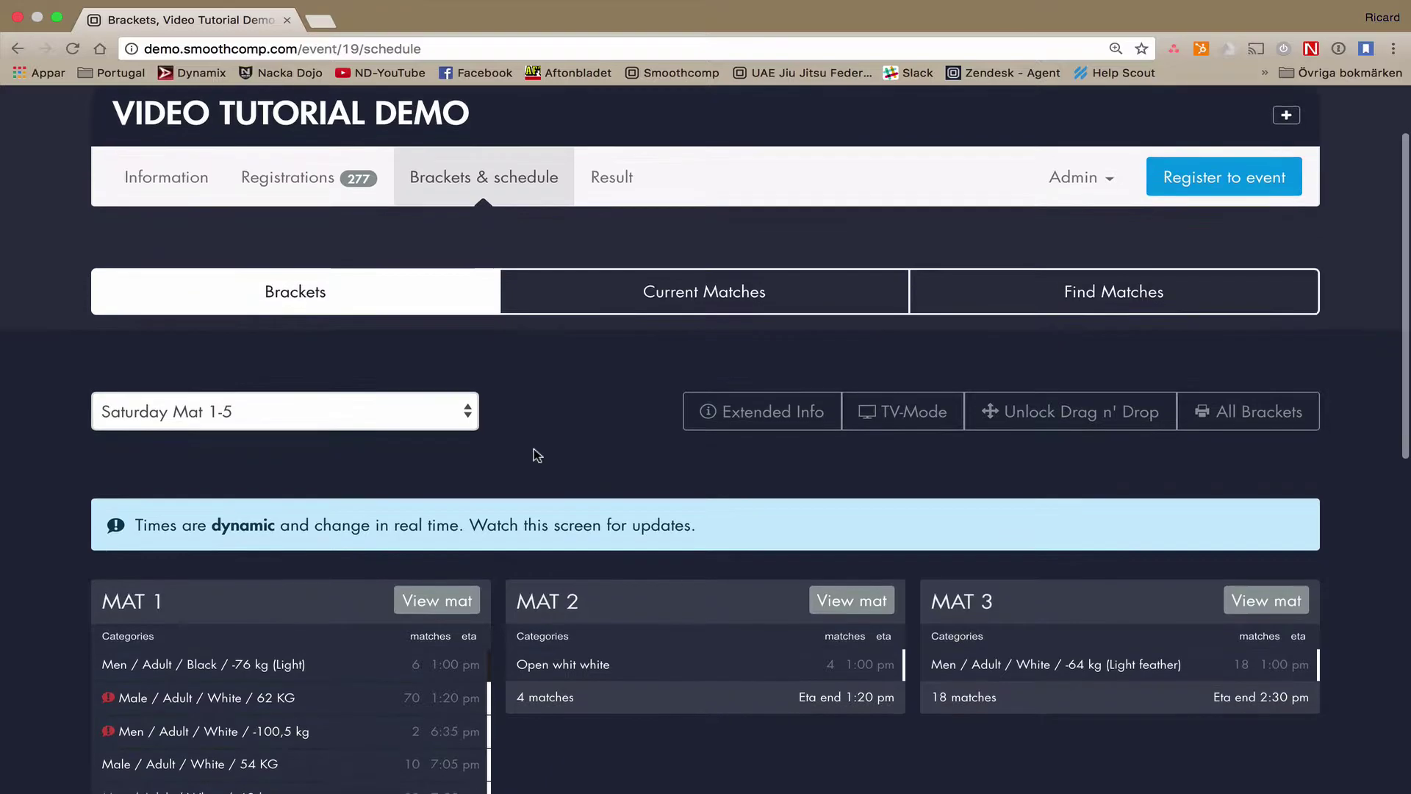
scroll(597, 465, "down", 2)
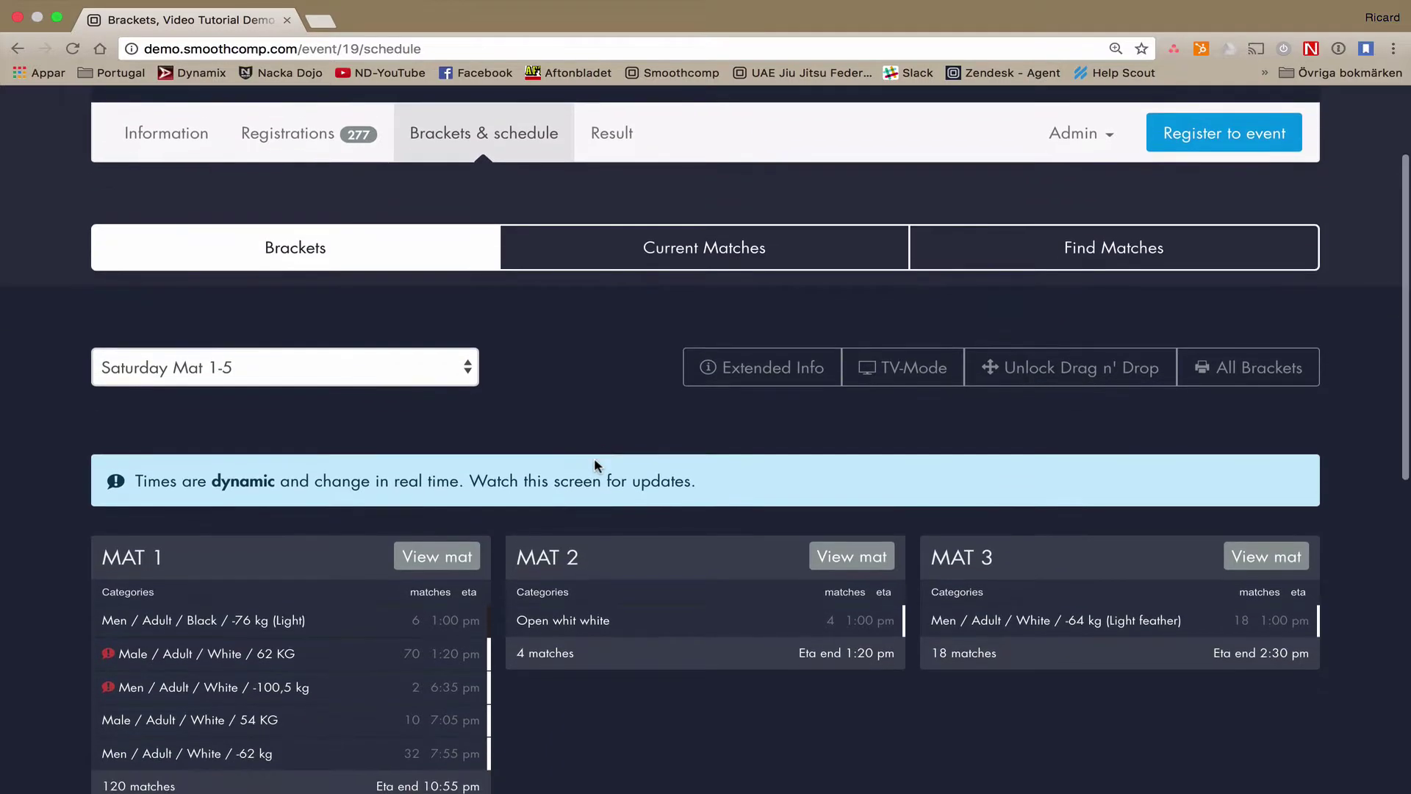
scroll(593, 466, "down", 1)
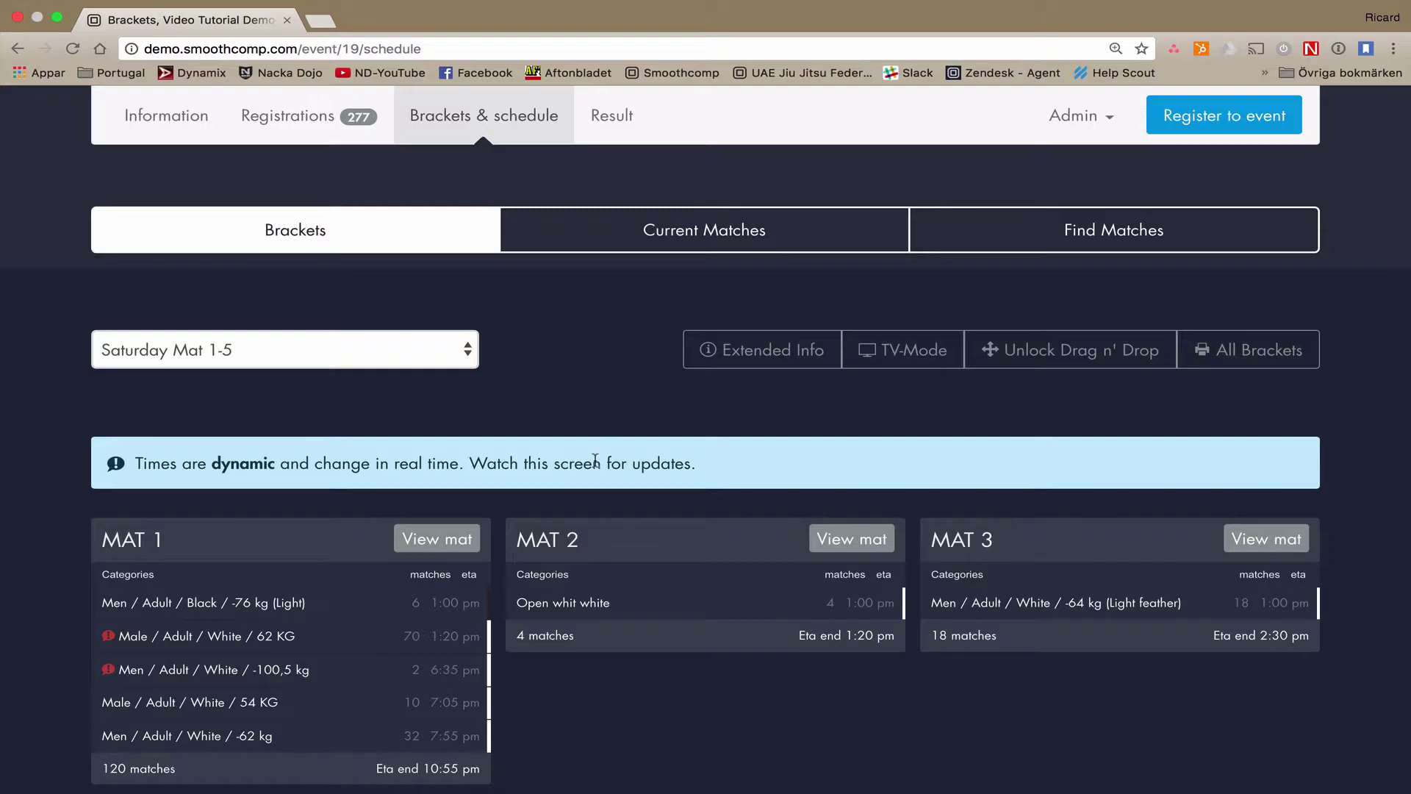
scroll(595, 461, "down", 1)
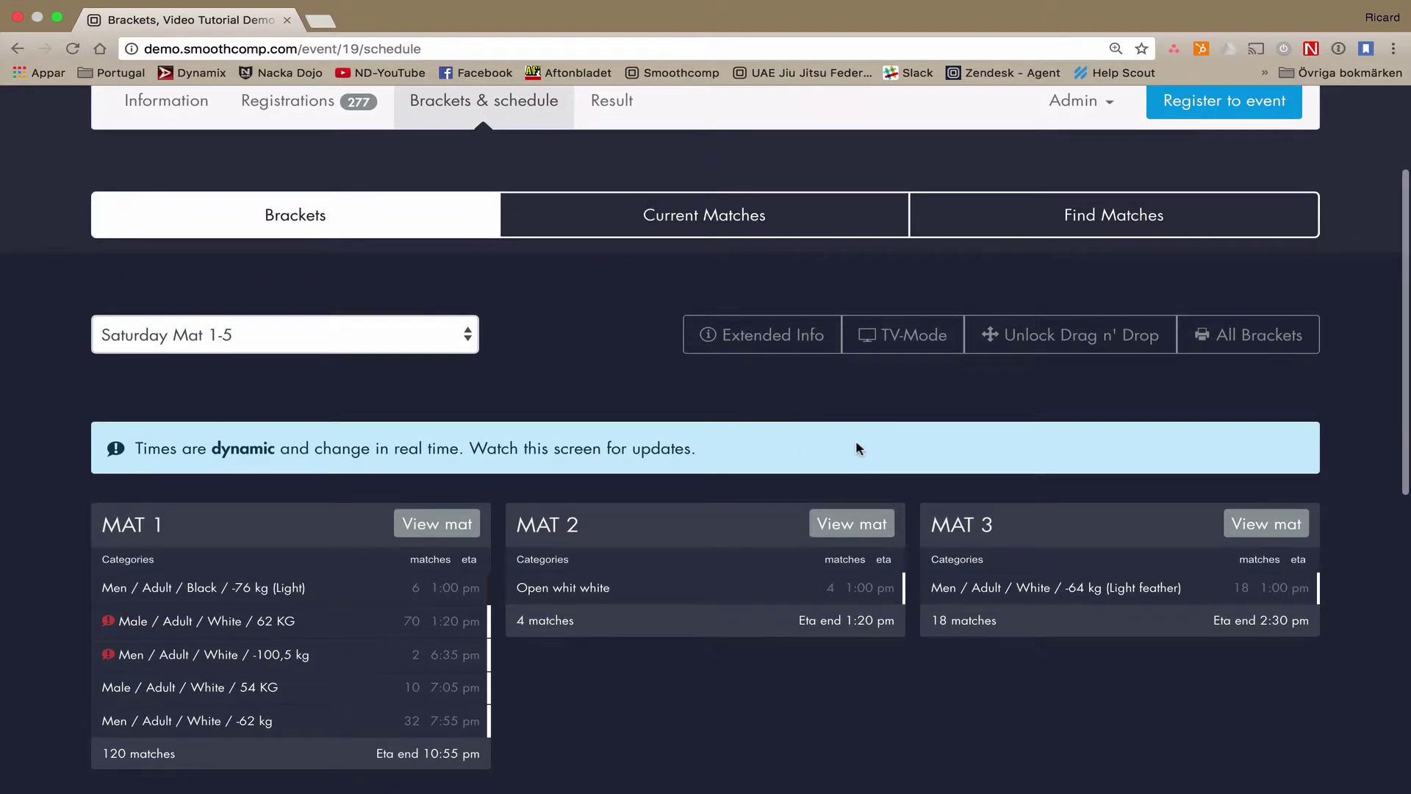
scroll(856, 442, "down", 2)
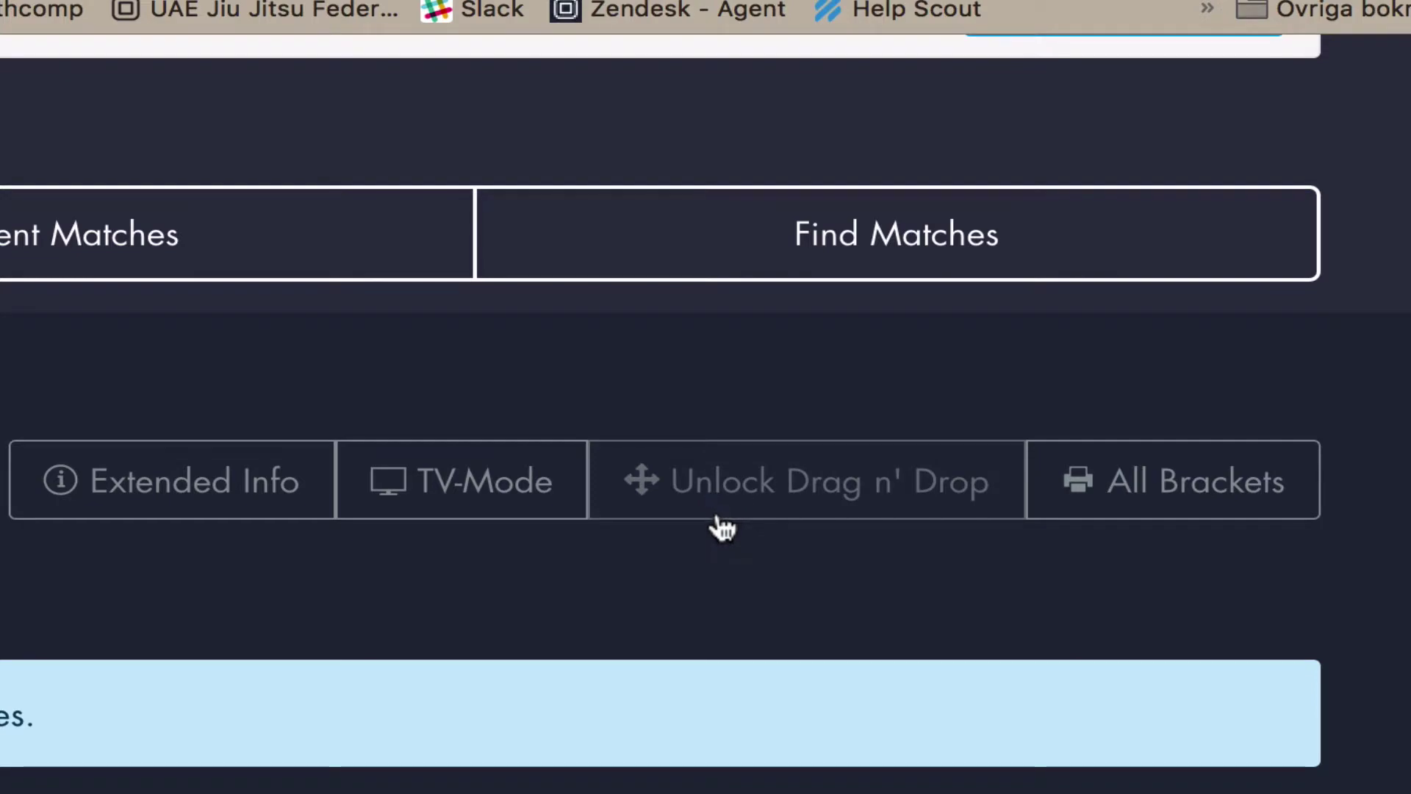
Unlock drag and drop, move White -100,5 kg and 54 KG to MAT 2, Black -76 kg to MAT 3.
left_click(727, 500)
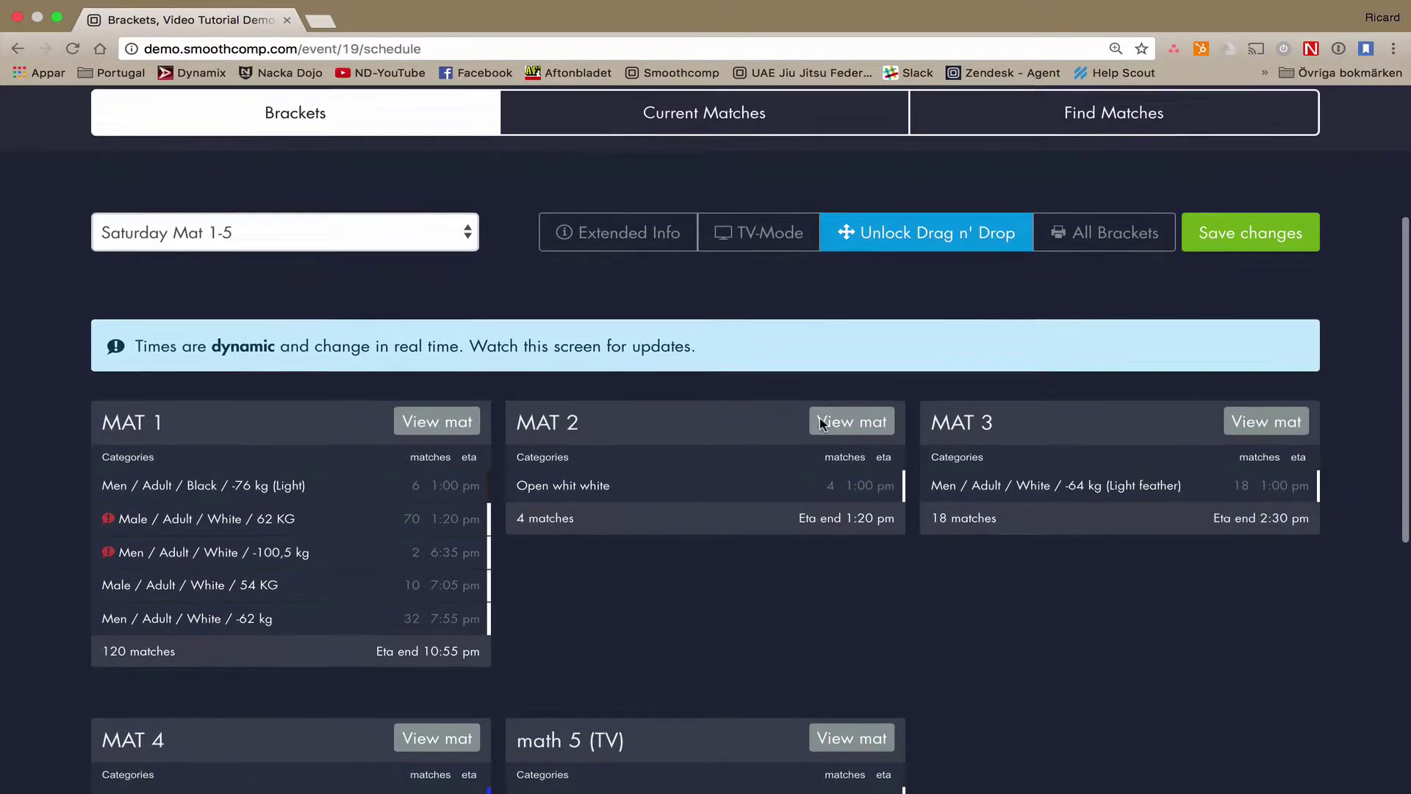
scroll(821, 424, "down", 5)
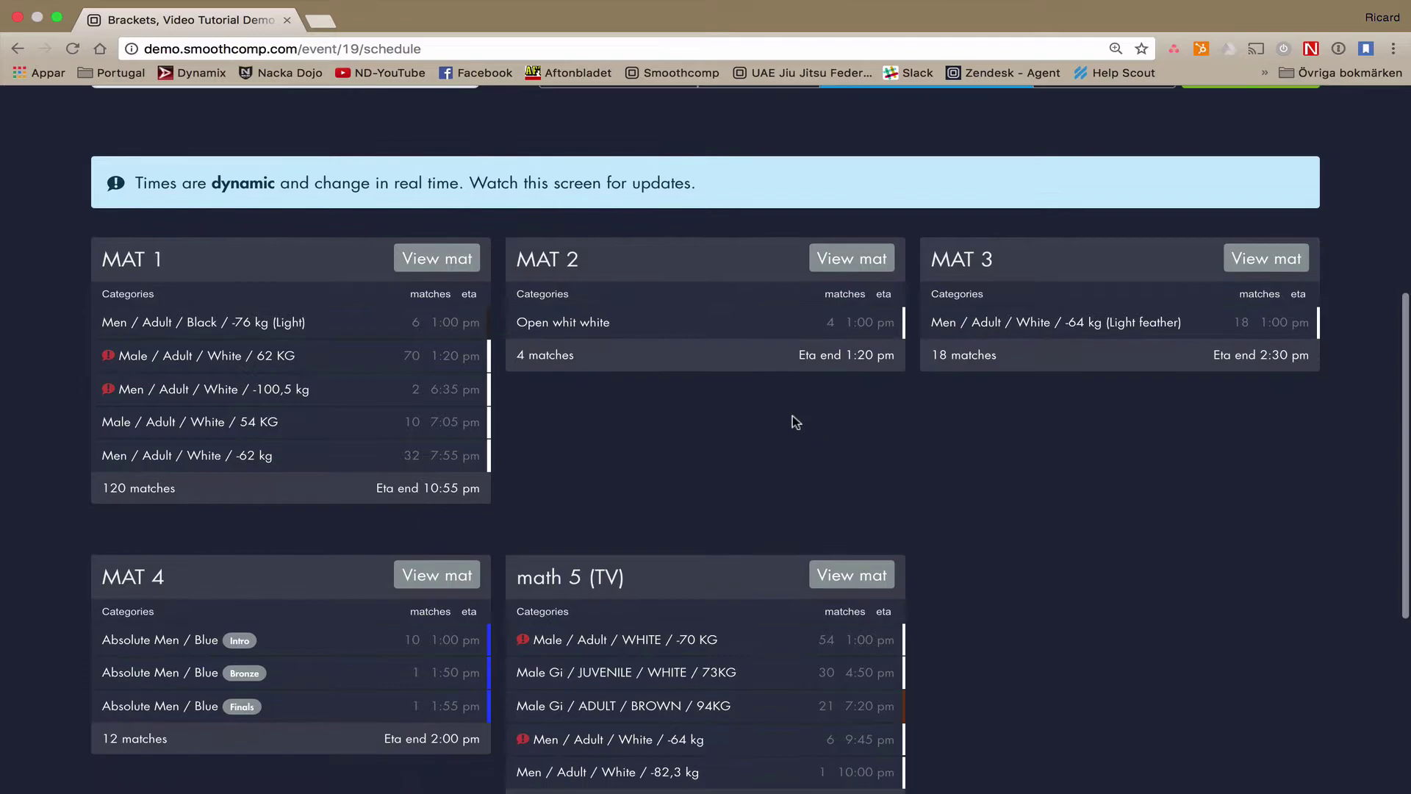
left_click_drag(320, 393, 729, 344)
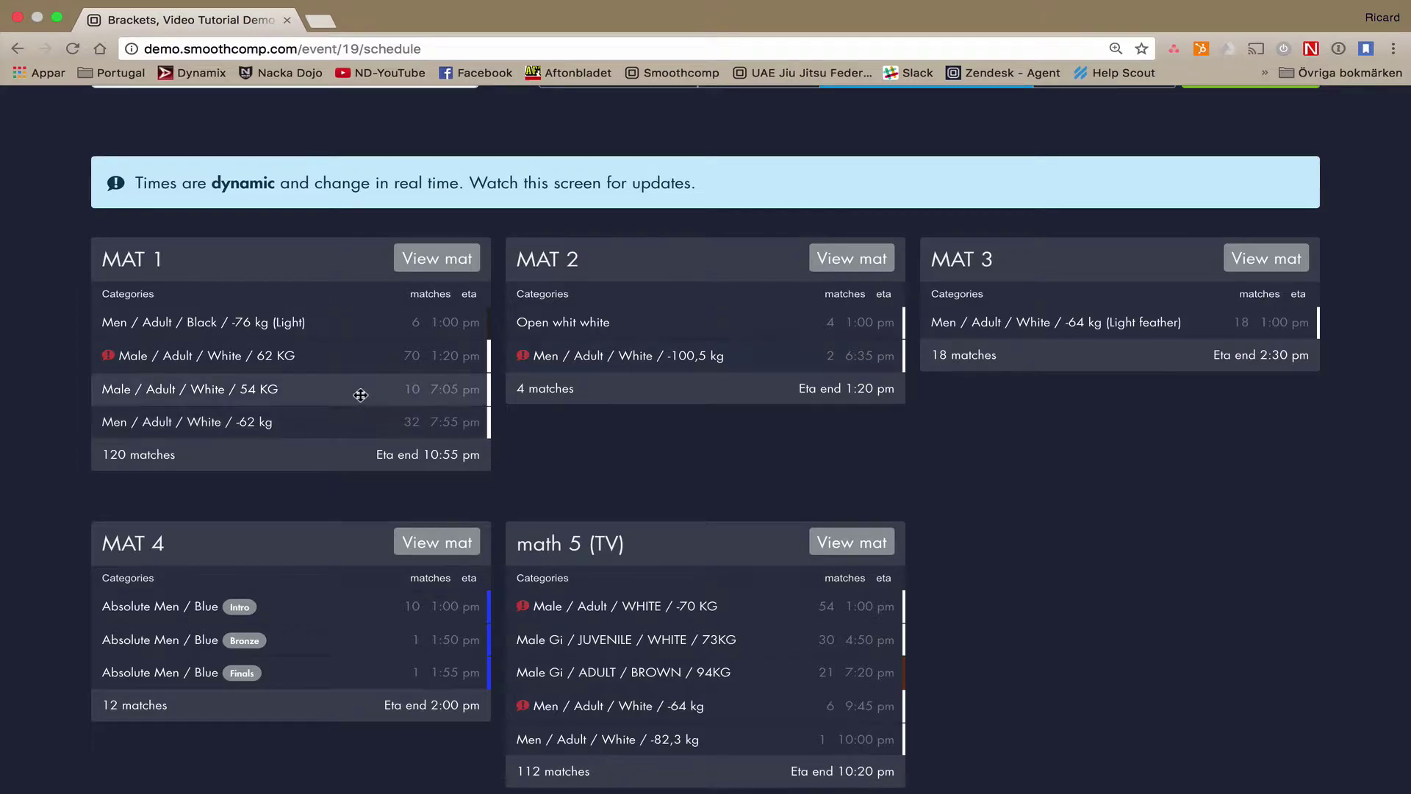
left_click_drag(361, 395, 772, 363)
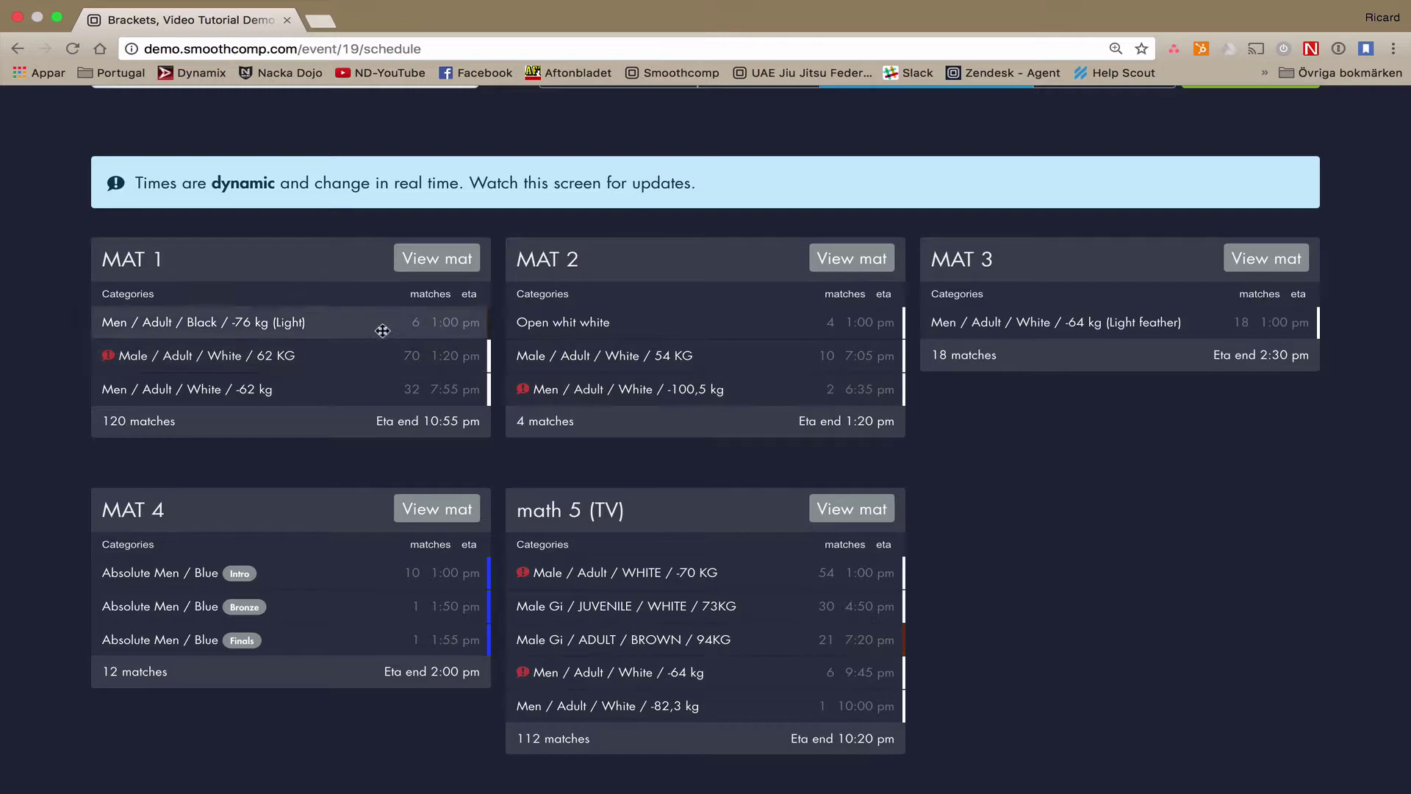
left_click_drag(381, 324, 1136, 327)
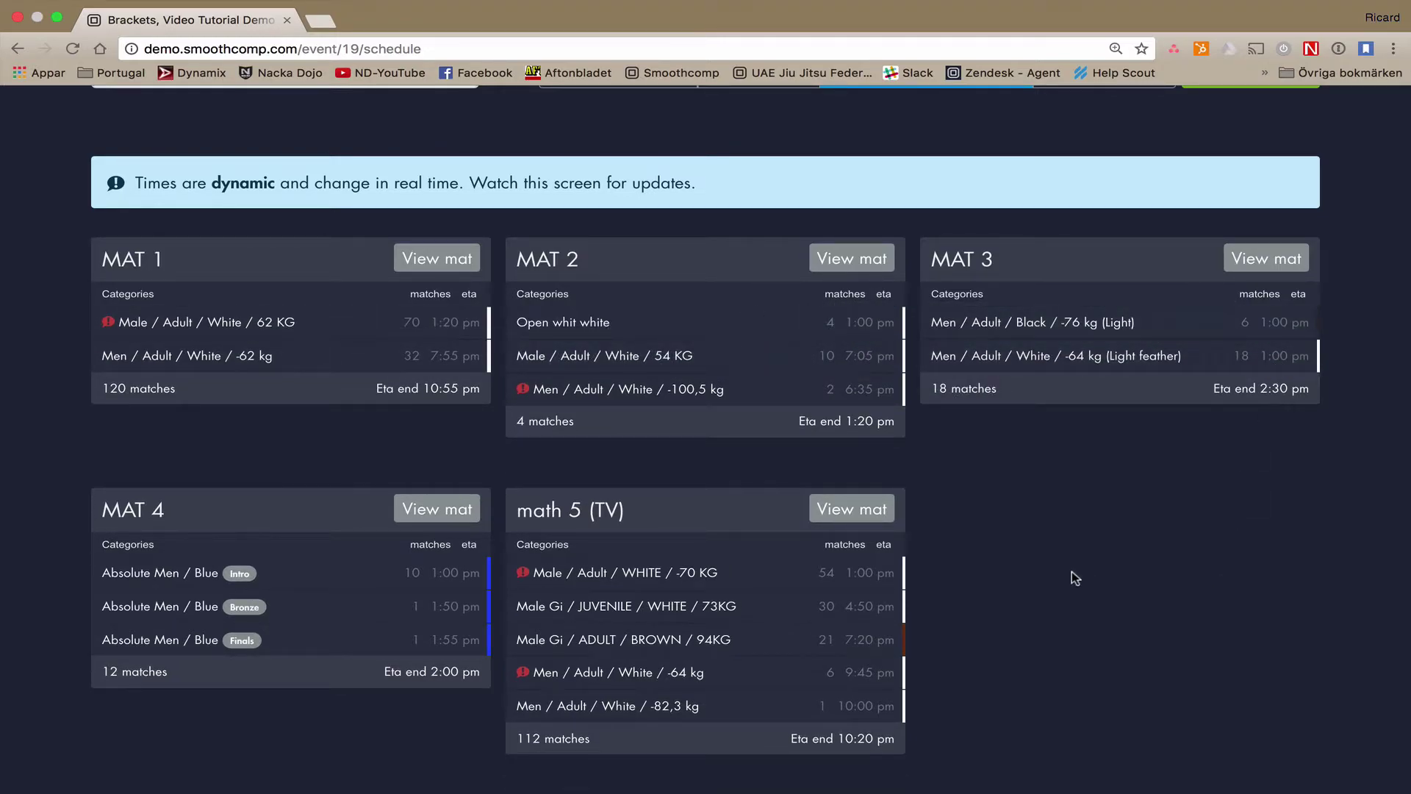
Move the JUVENILE / WHITE / 73KG bracket to MAT 4 and save the mat changes.
scroll(1074, 576, "down", 2)
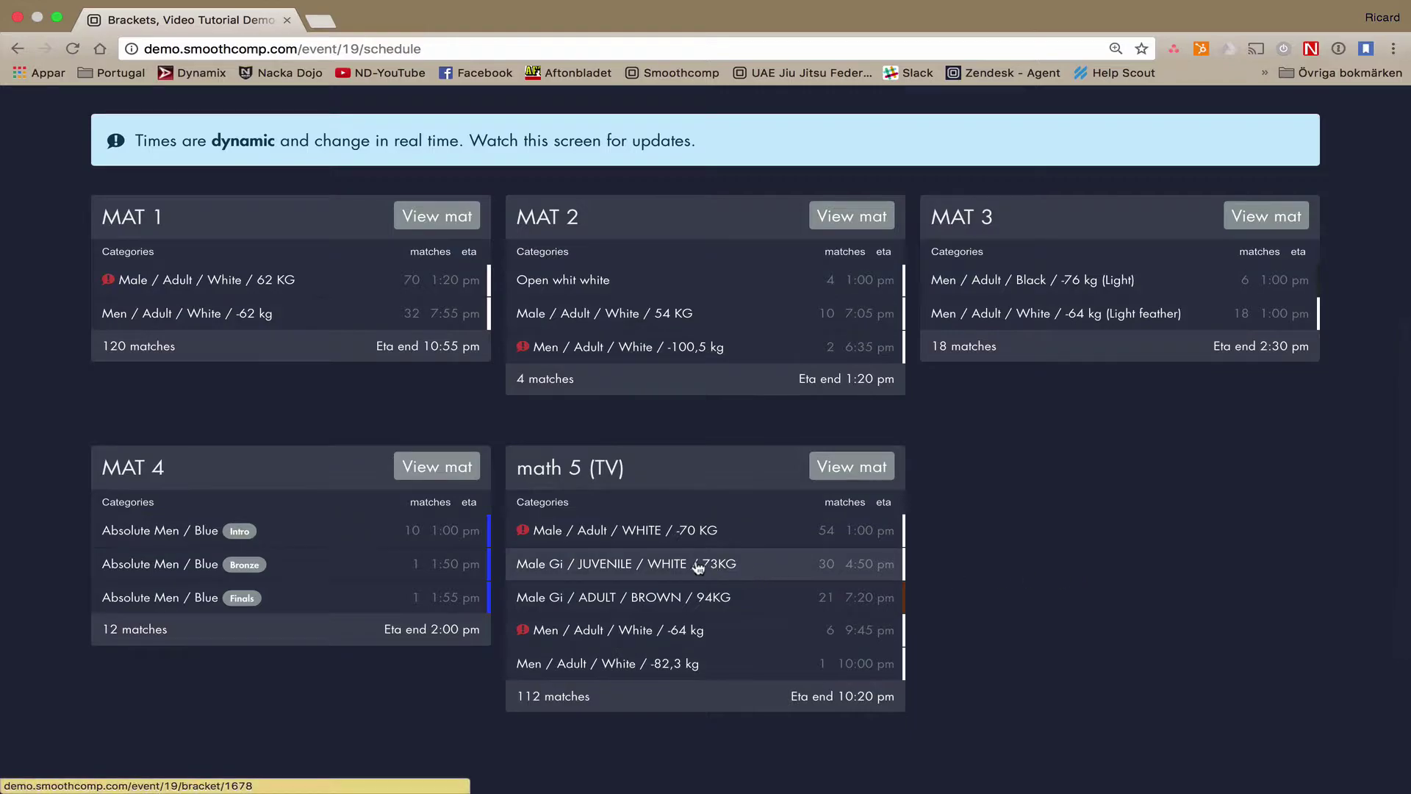
left_click_drag(706, 564, 297, 599)
scroll(1071, 578, "up", 3)
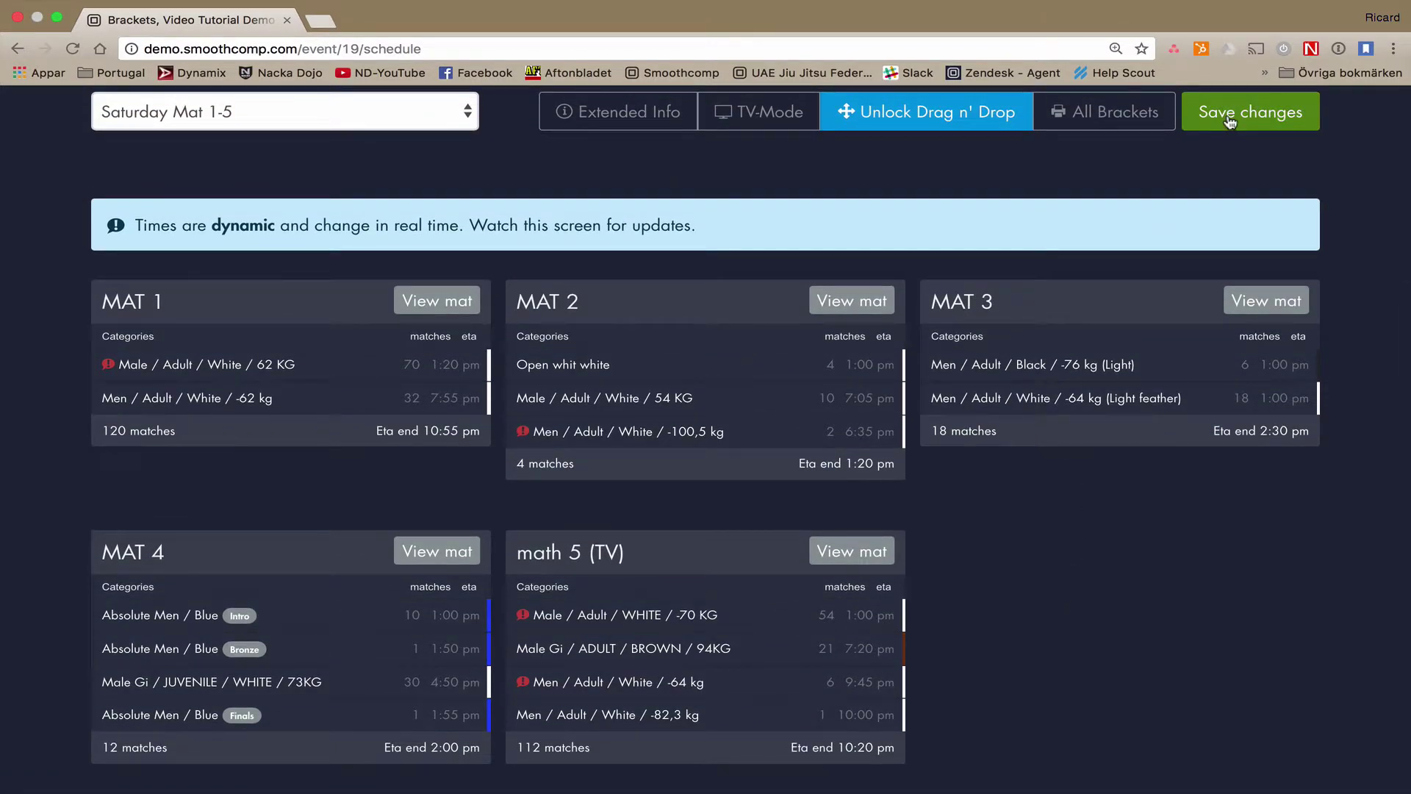
left_click(1228, 121)
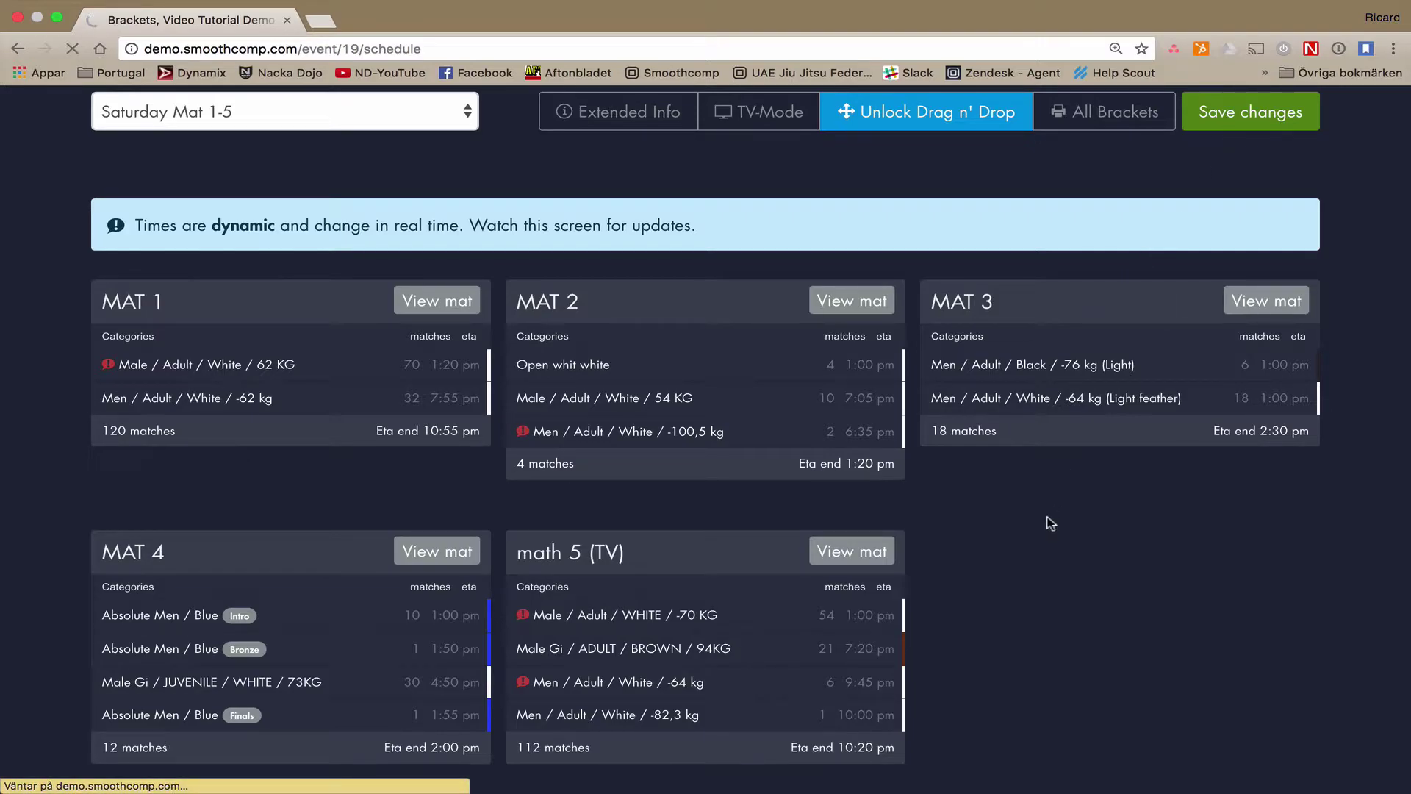
scroll(1051, 523, "down", 4)
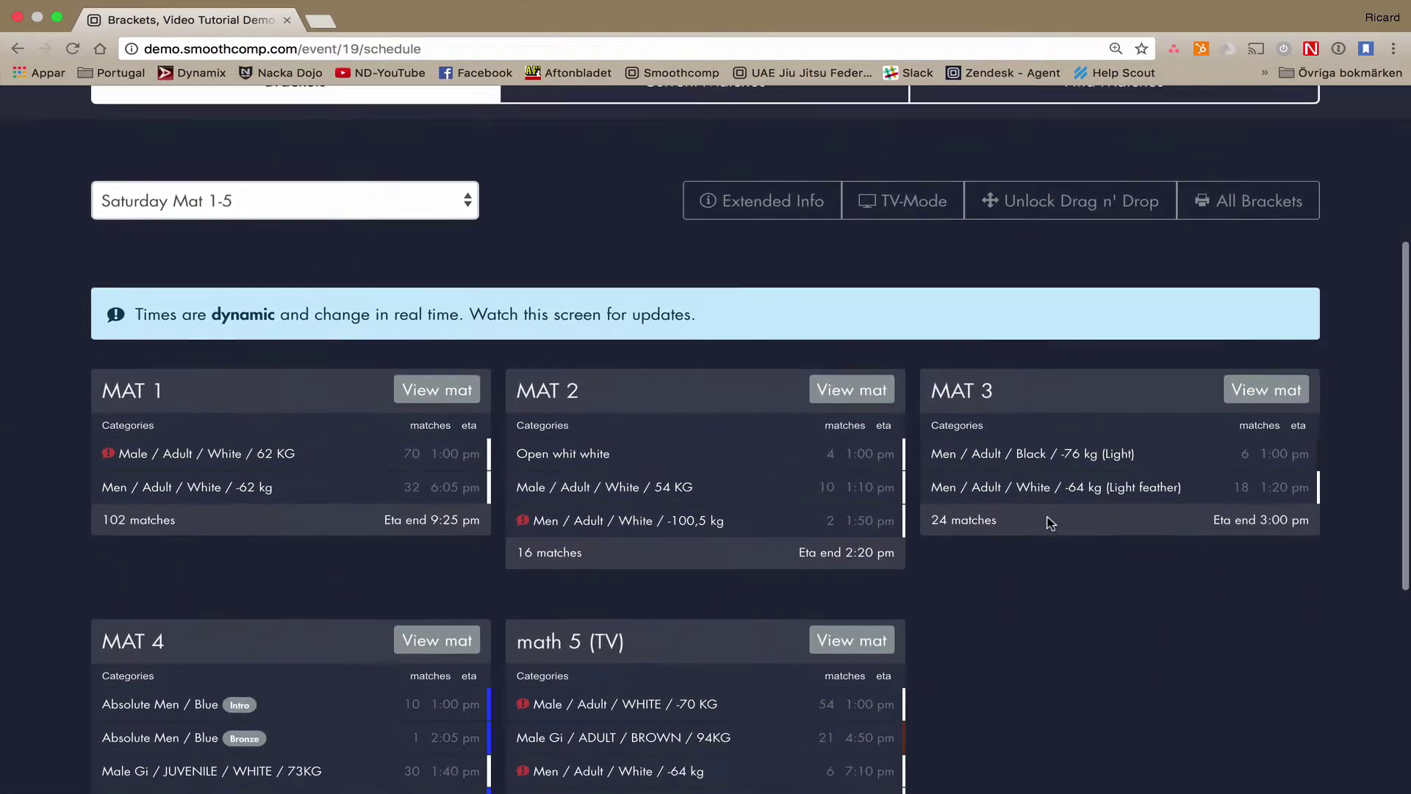
scroll(1050, 523, "down", 2)
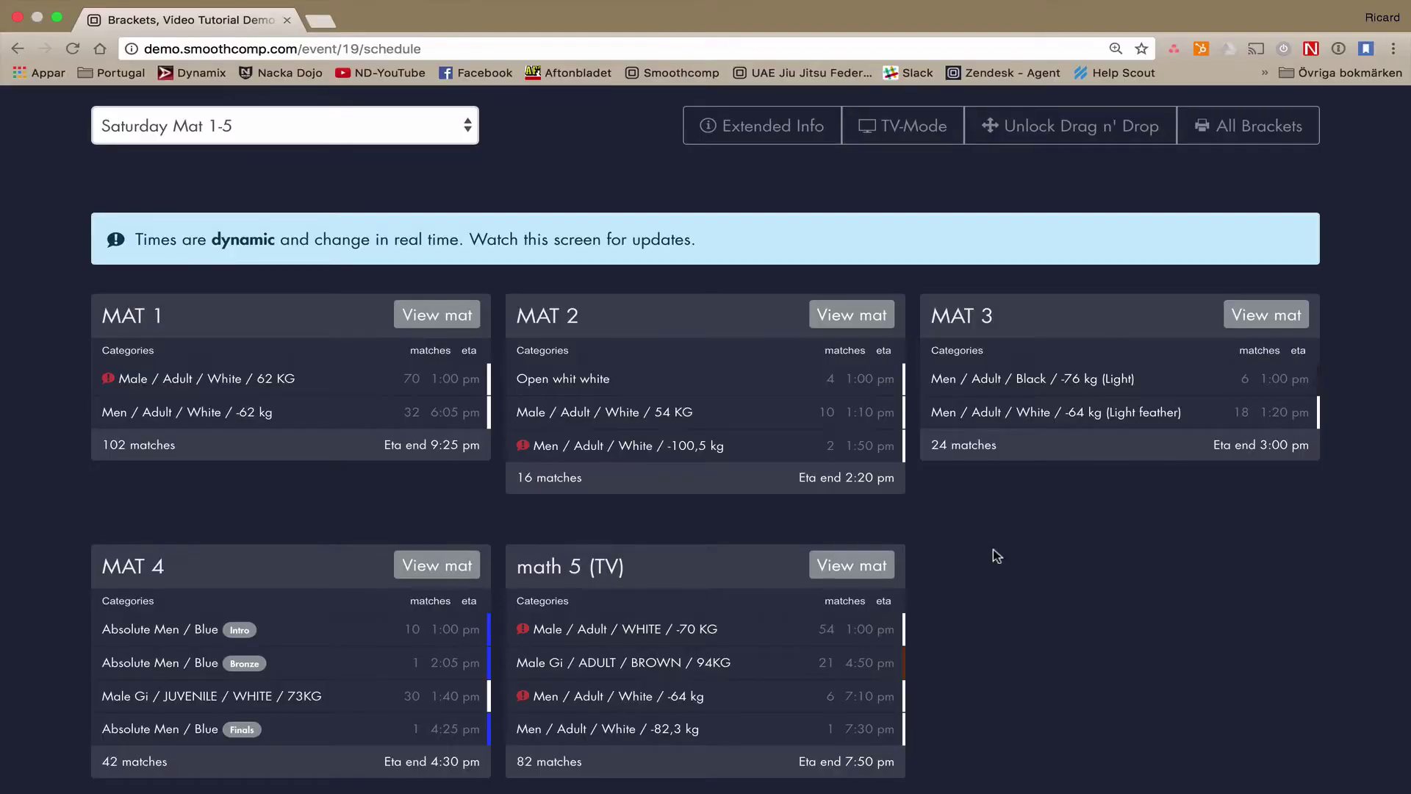
Turn on Extended Info to show 5:00 per match, bracket type and total eta.
scroll(994, 549, "up", 2)
scroll(993, 548, "up", 1)
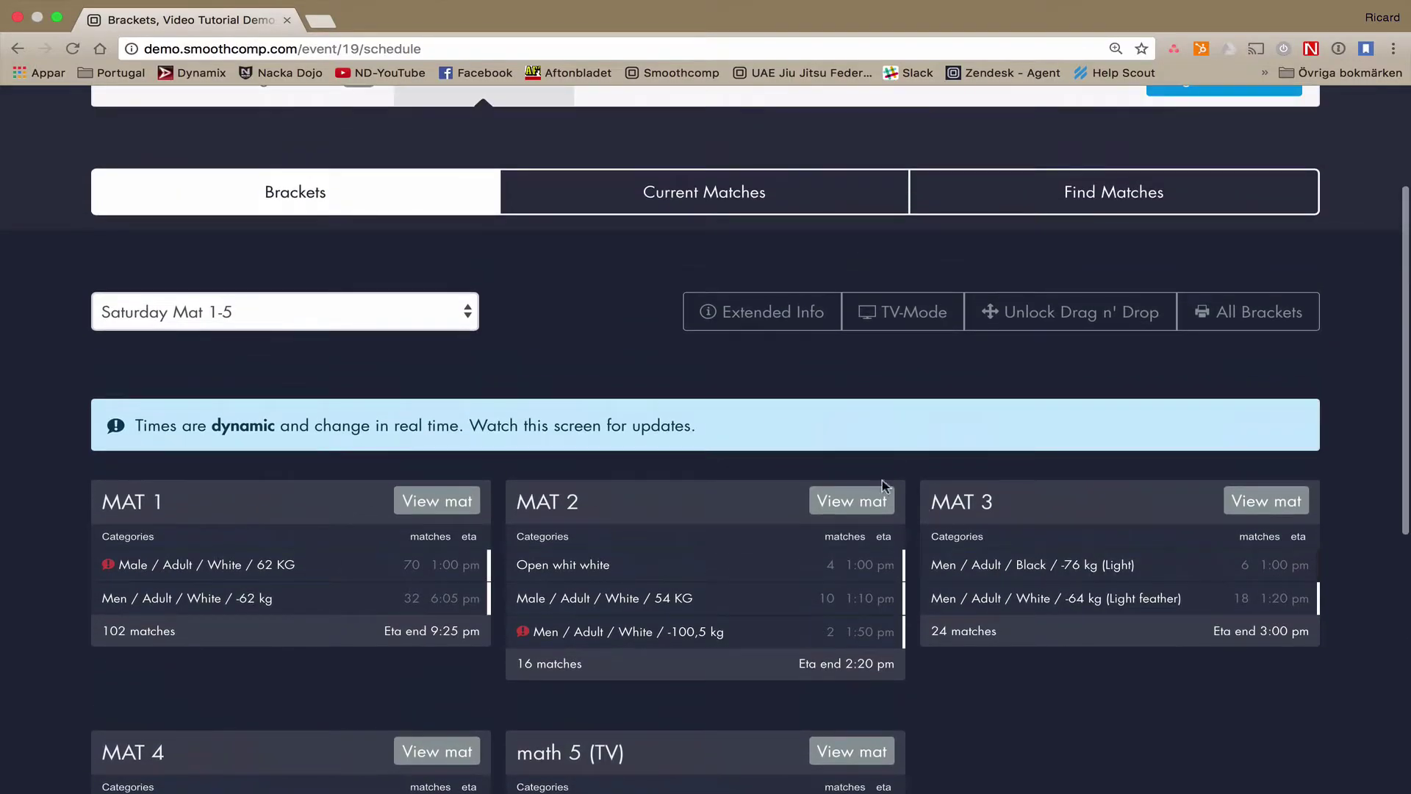
left_click(769, 319)
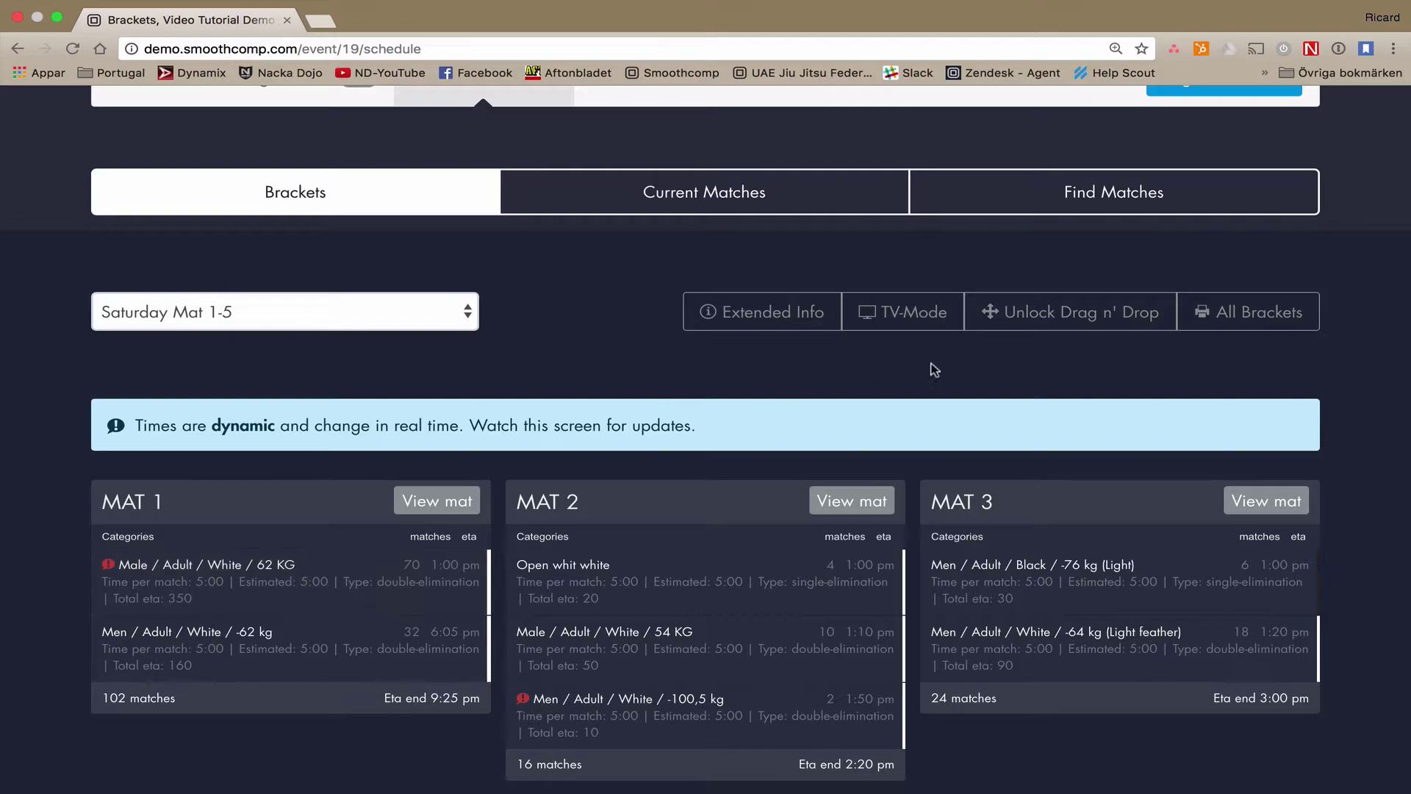
left_click(913, 318)
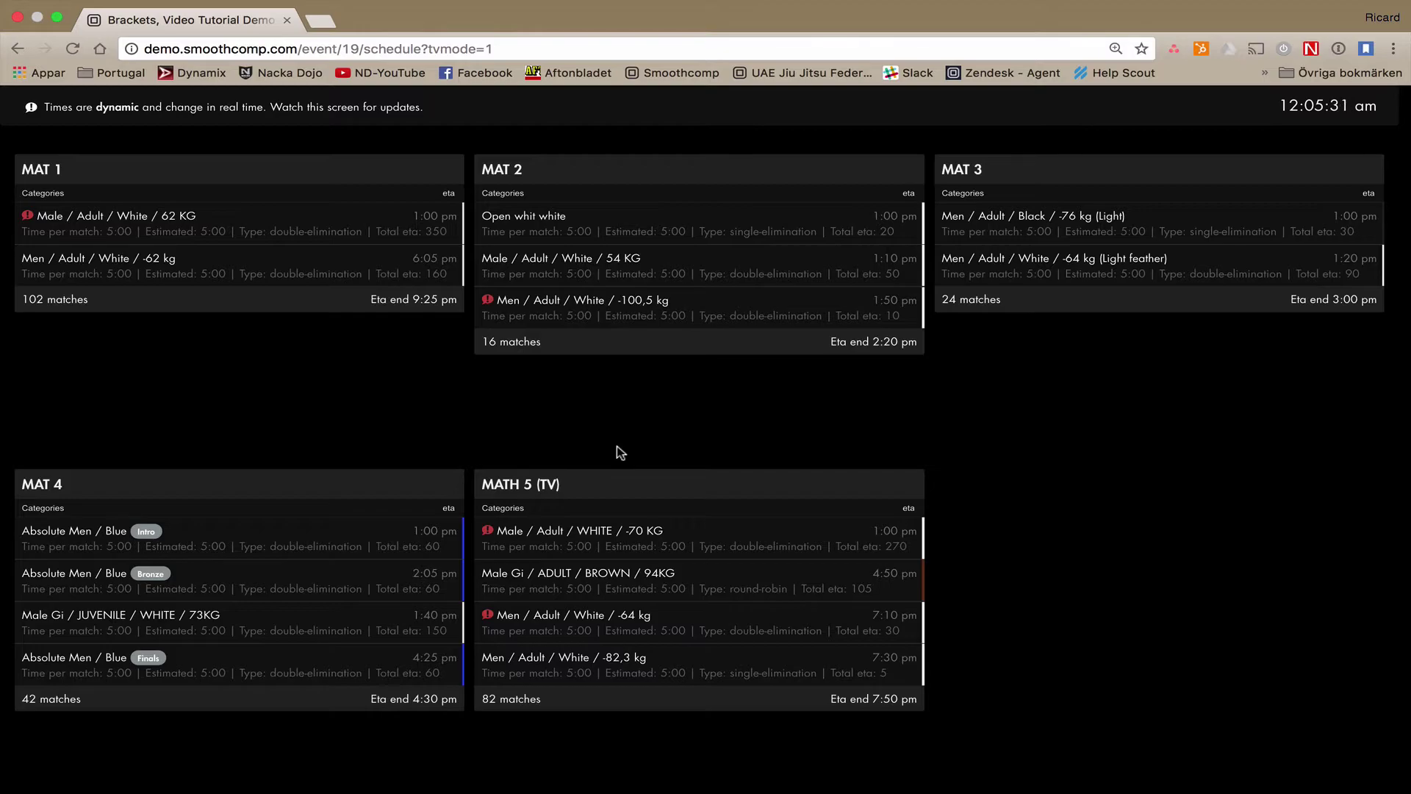
scroll(619, 452, "left", 5)
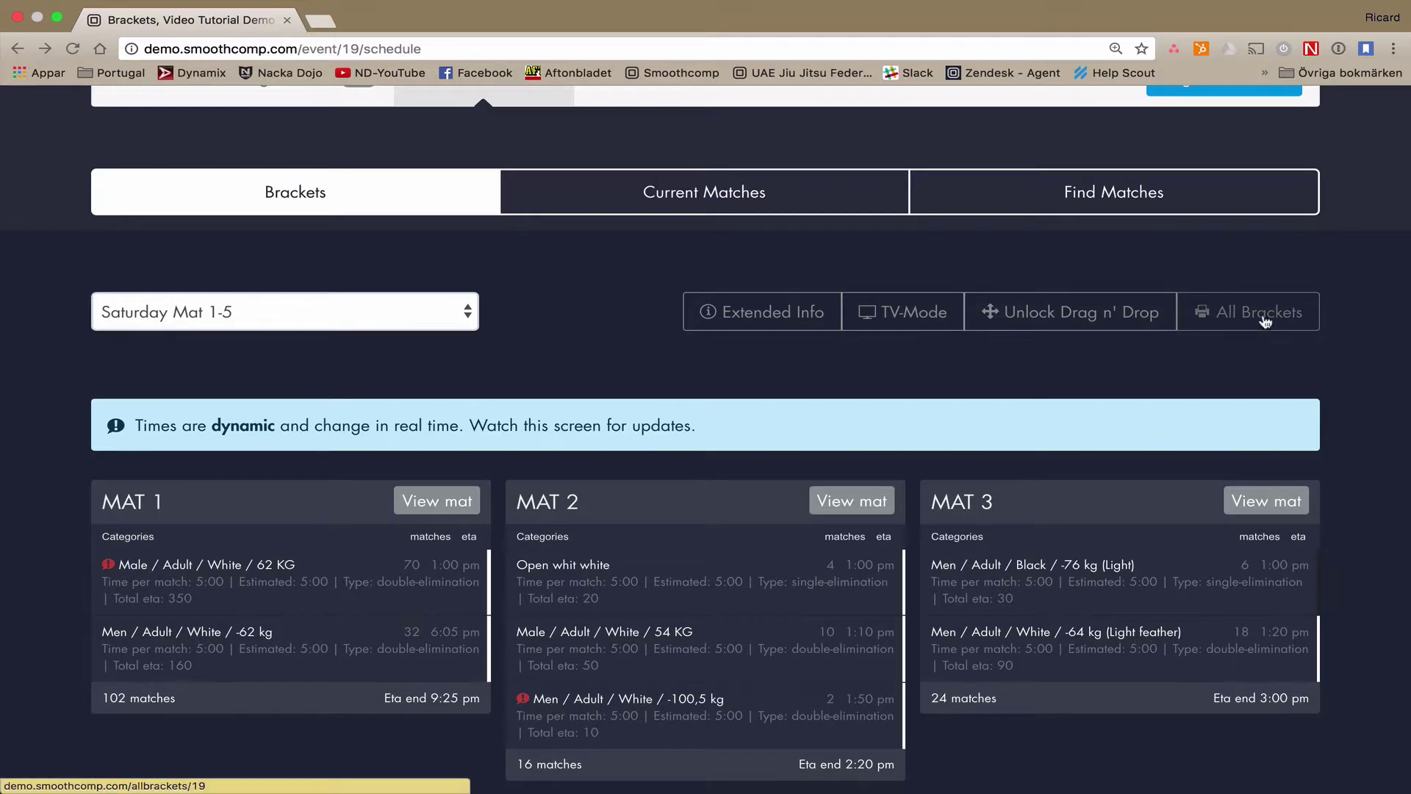
left_click(1264, 321)
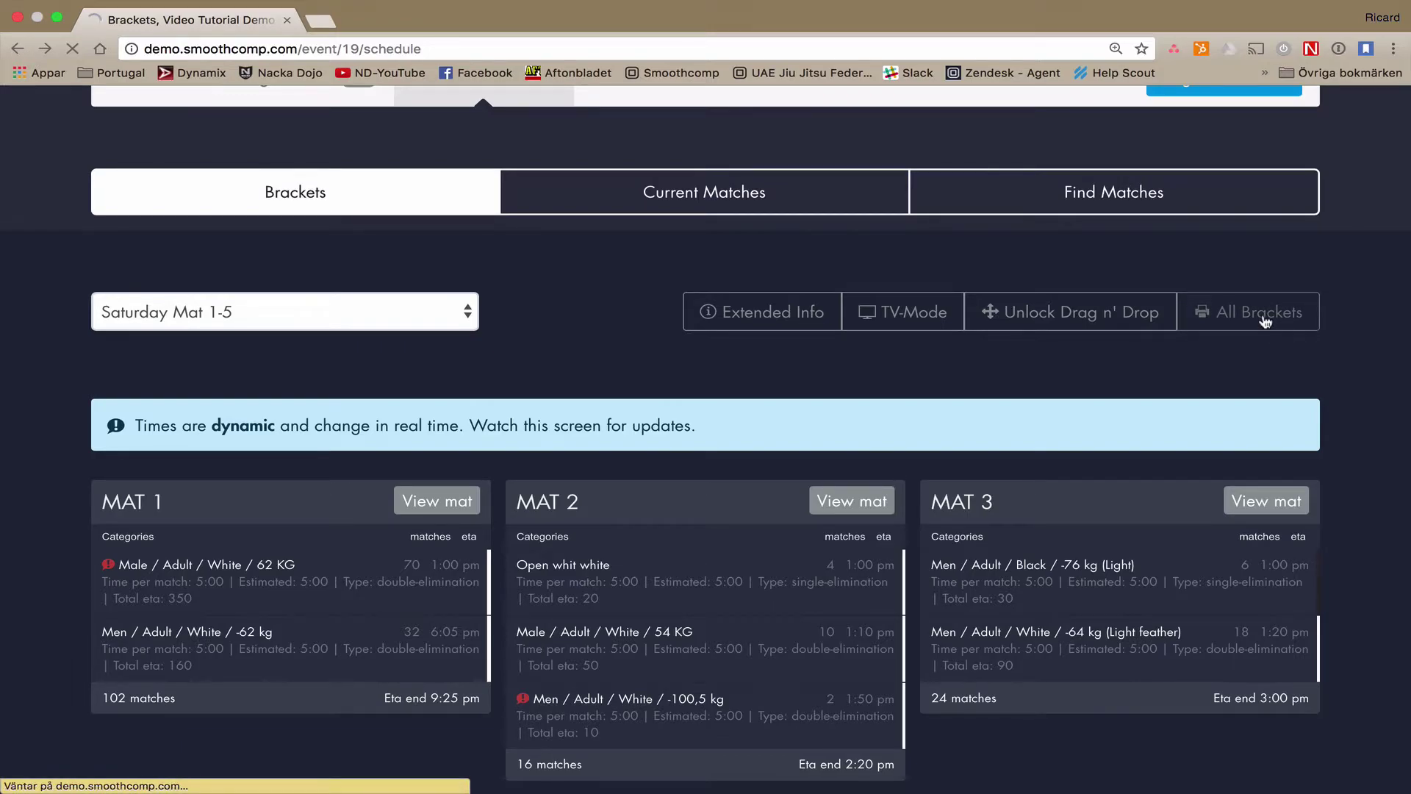
scroll(712, 435, "down", 3)
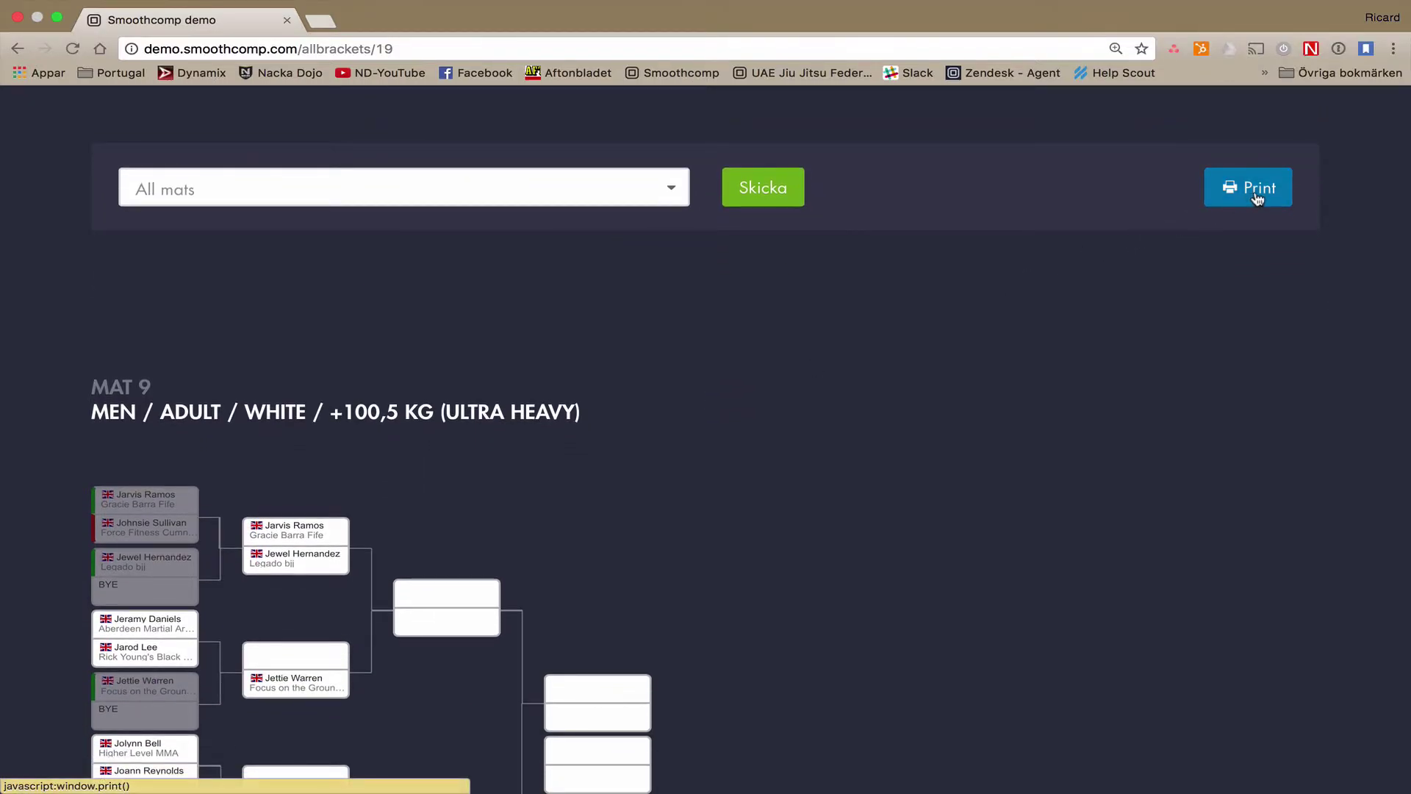
left_click(1257, 199)
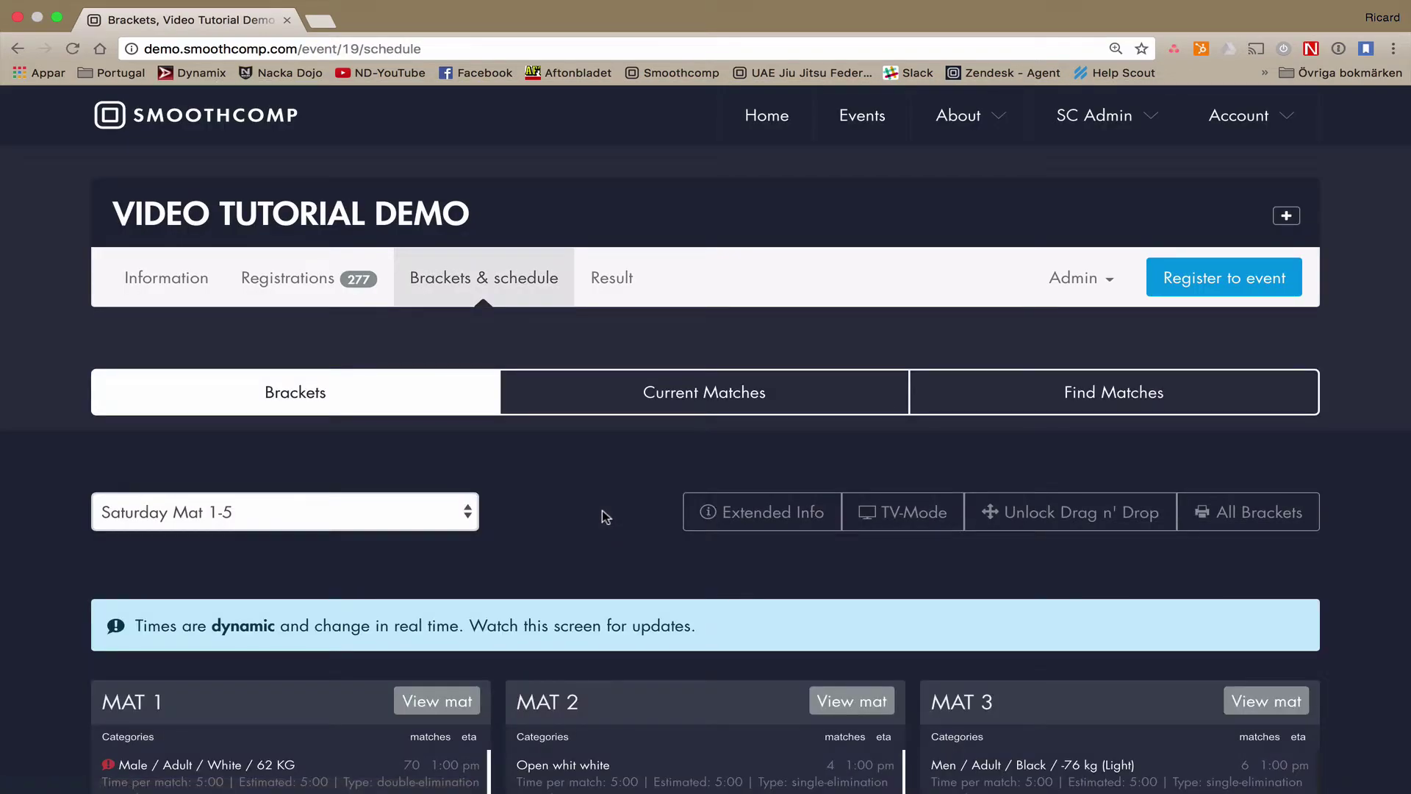
scroll(603, 514, "down", 3)
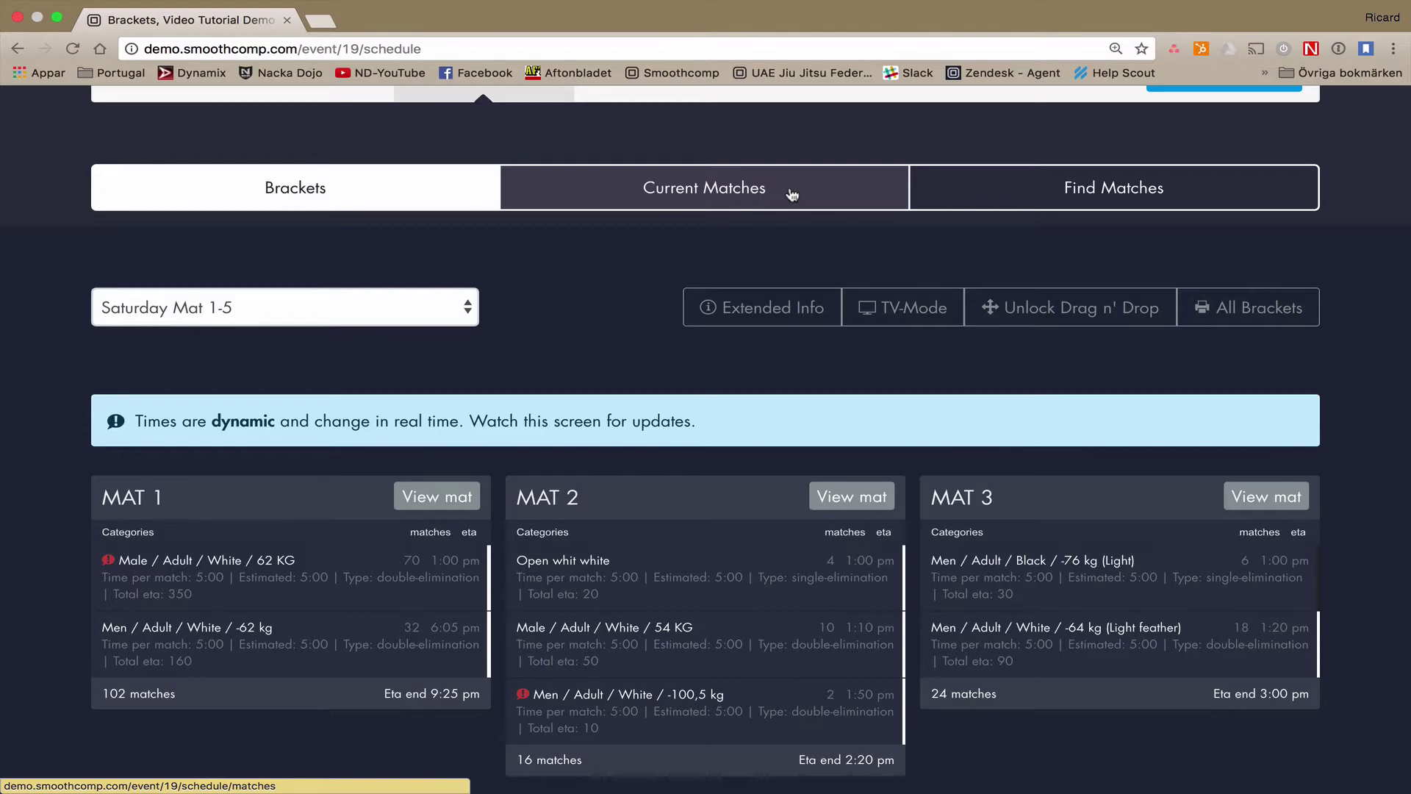
Open Current Matches for Saturday Mat 1-5 and scroll through each mat's upcoming fights.
left_click(791, 193)
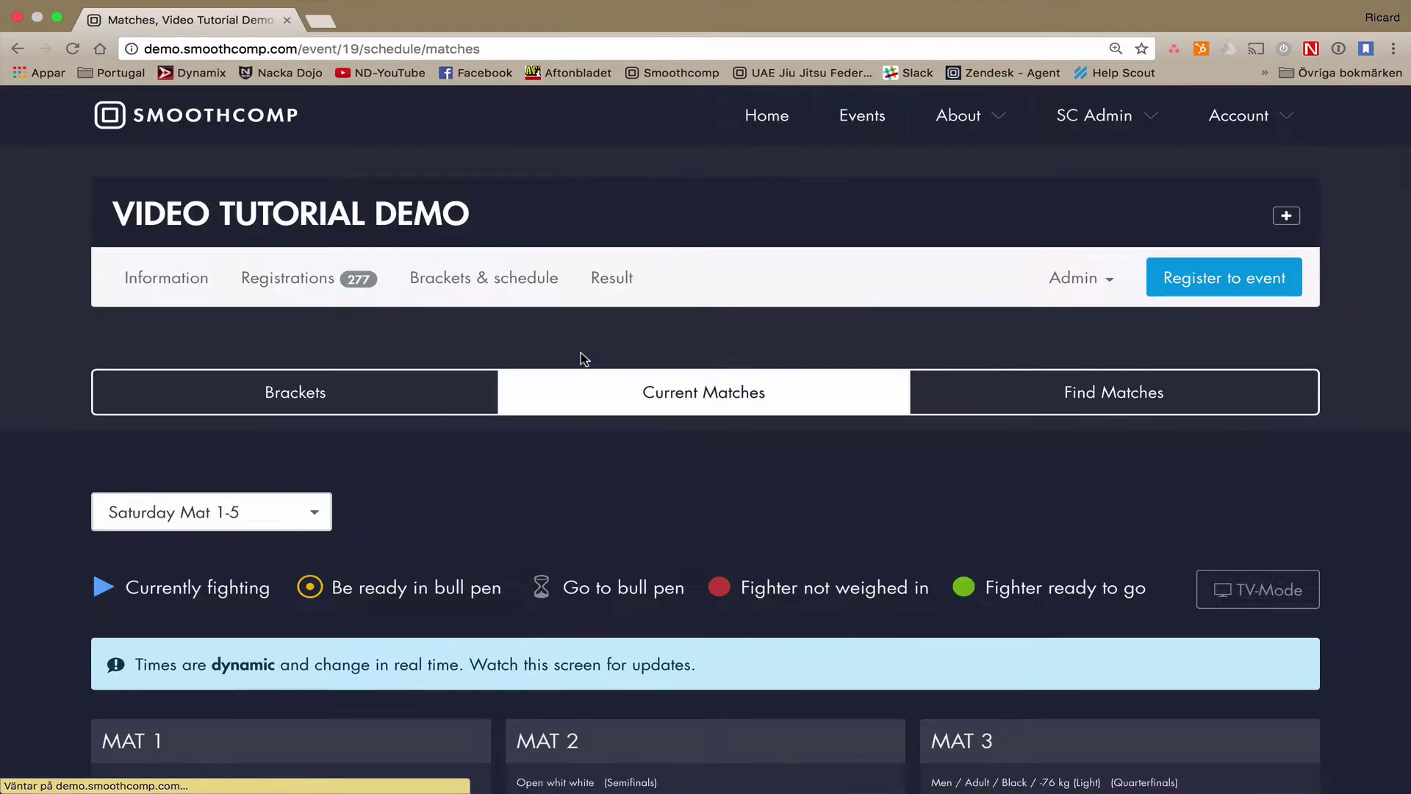
scroll(581, 354, "down", 5)
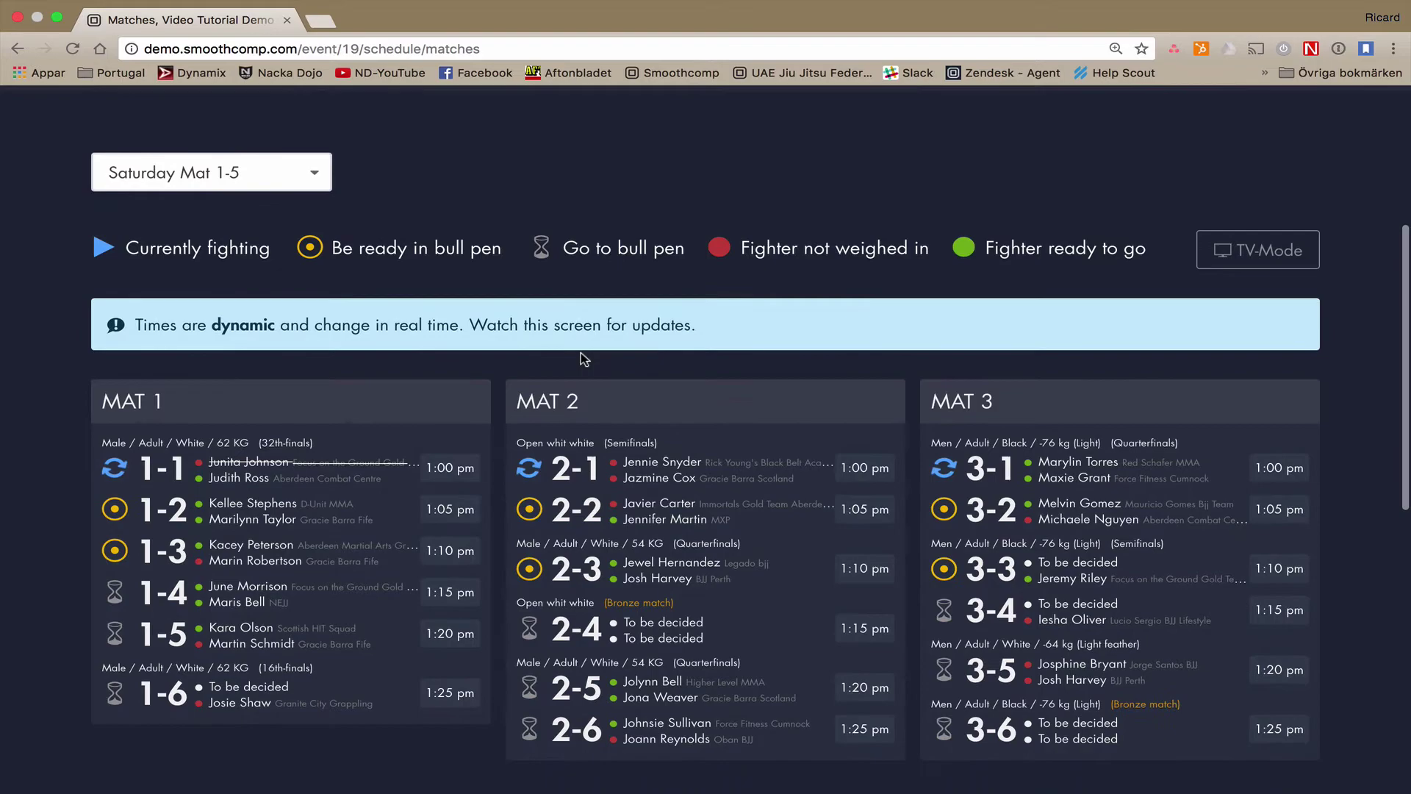
scroll(581, 358, "down", 1)
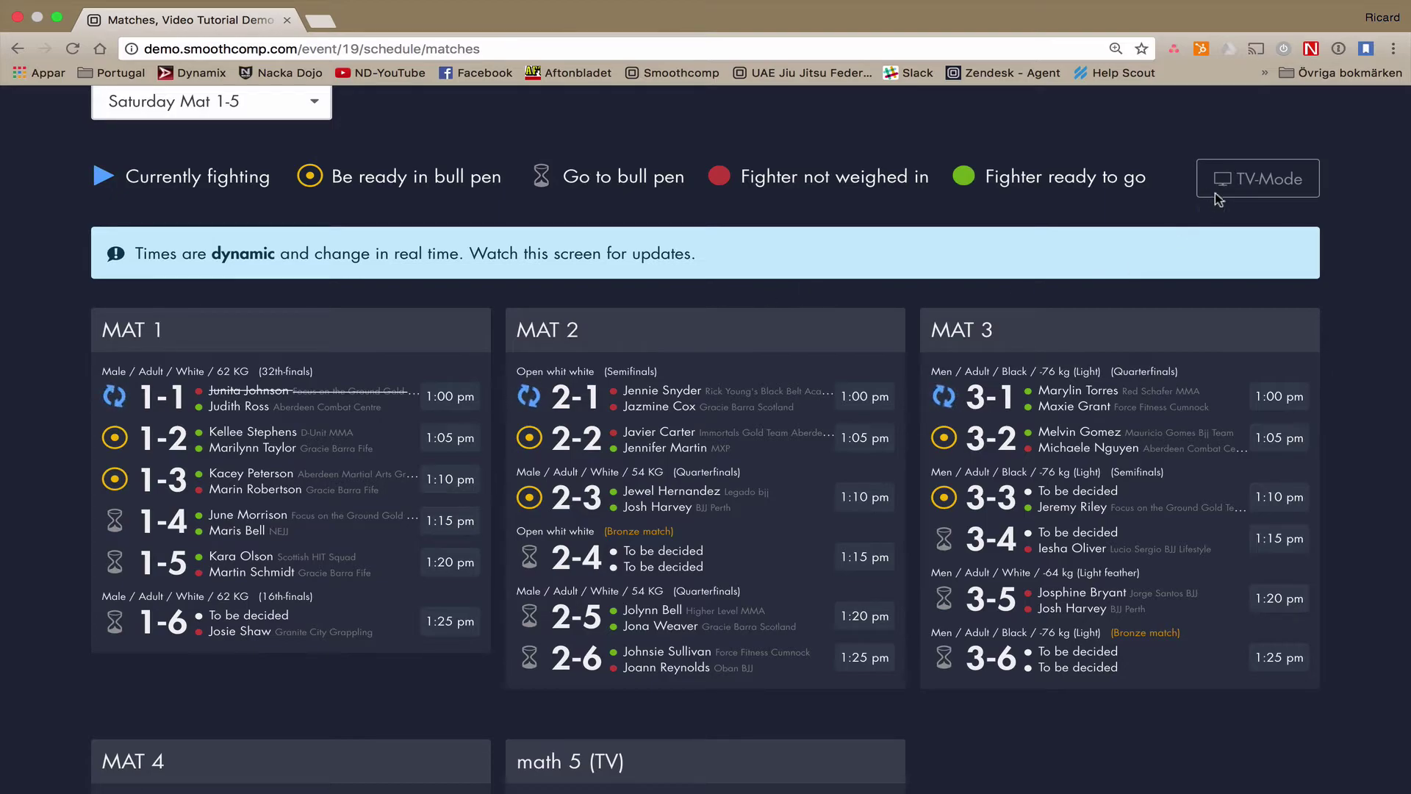
left_click(1260, 181)
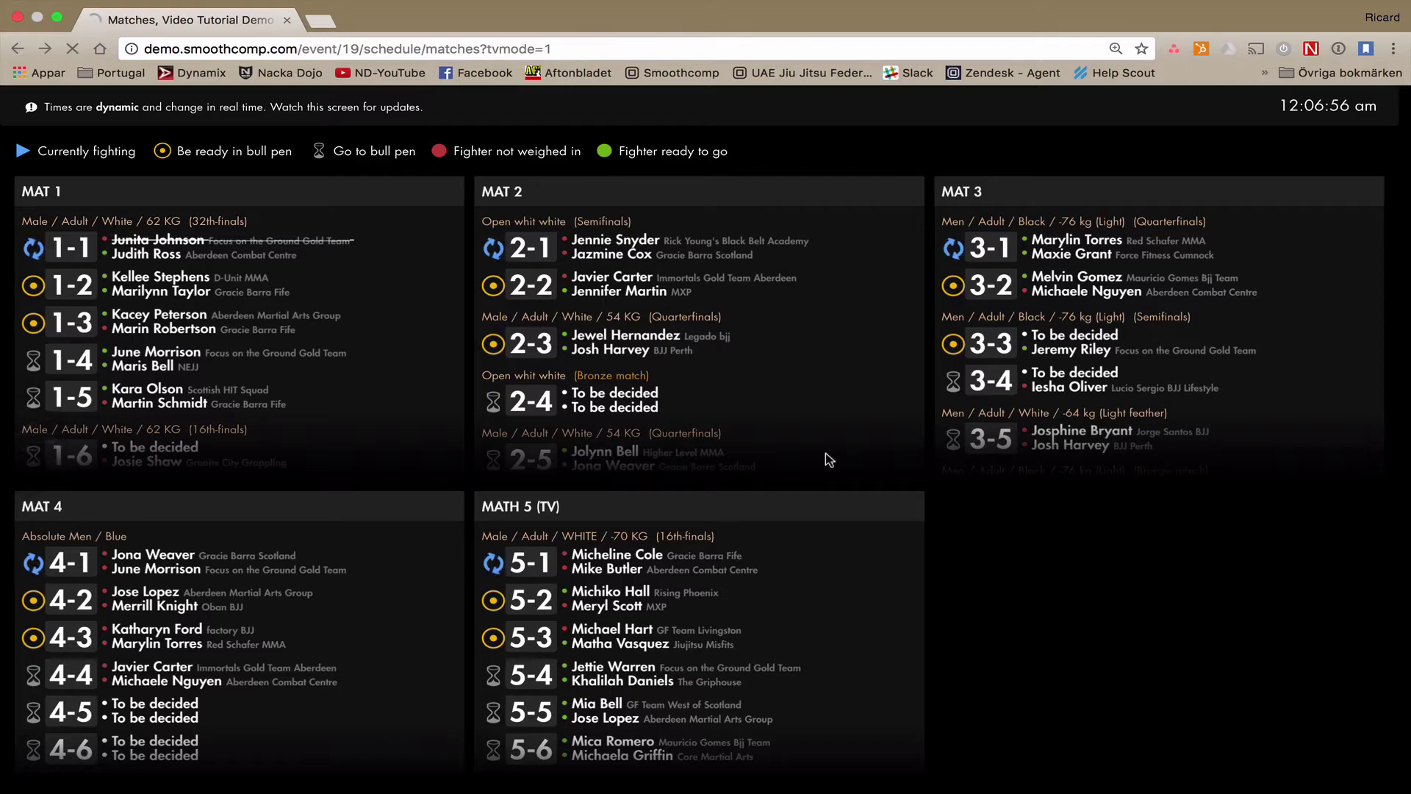
key("super+bracketleft")
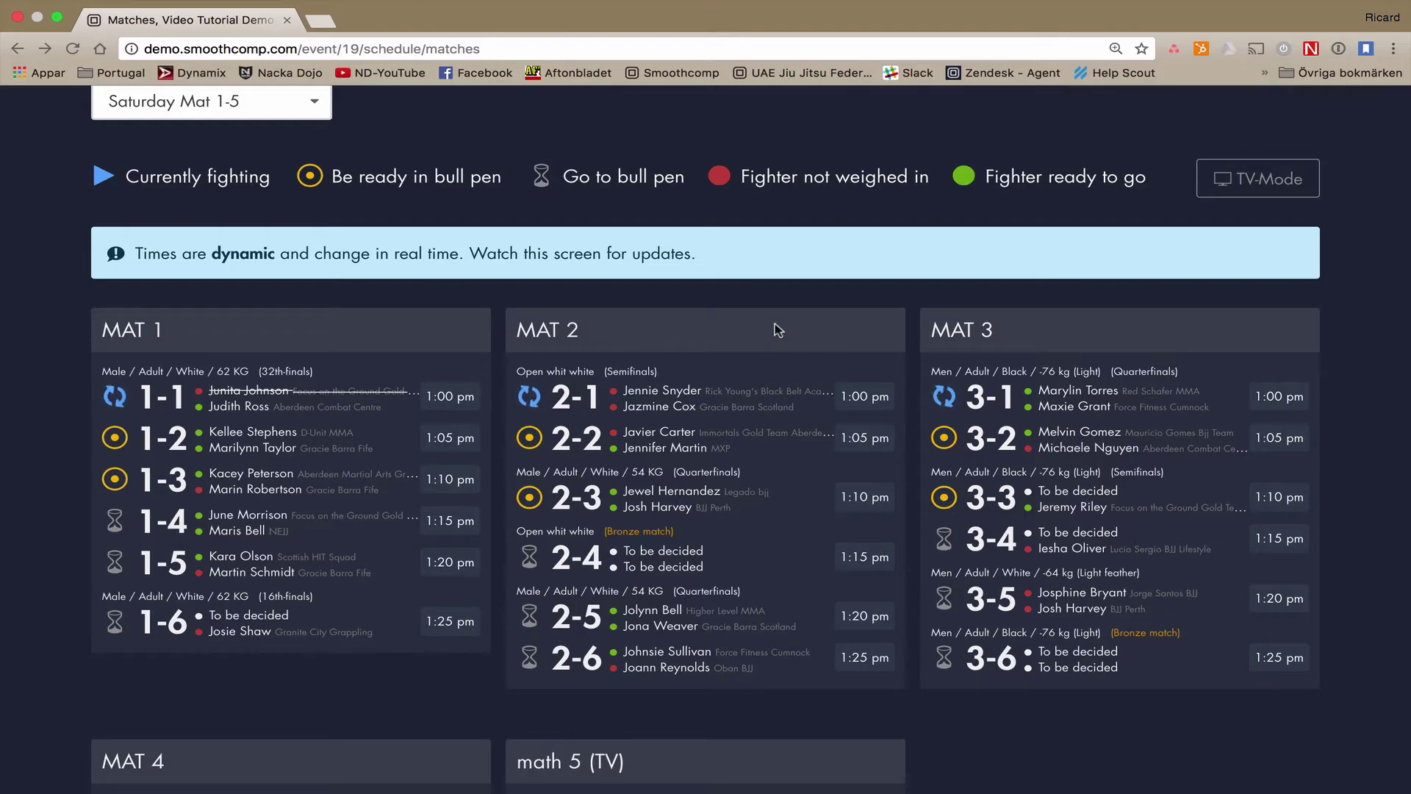
scroll(775, 323, "up", 5)
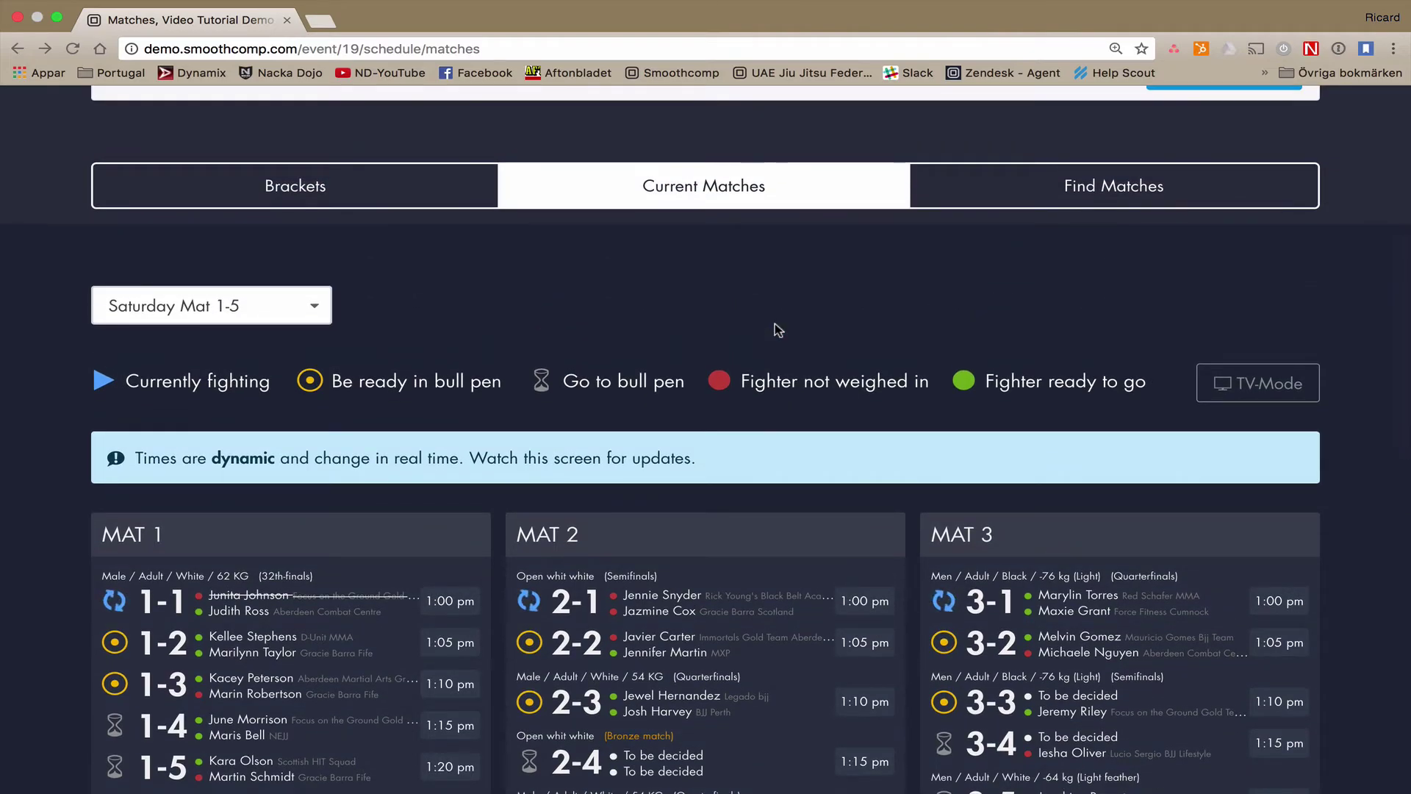
Open Find Matches and scroll down the list of matches from 1:00 pm.
left_click(1093, 192)
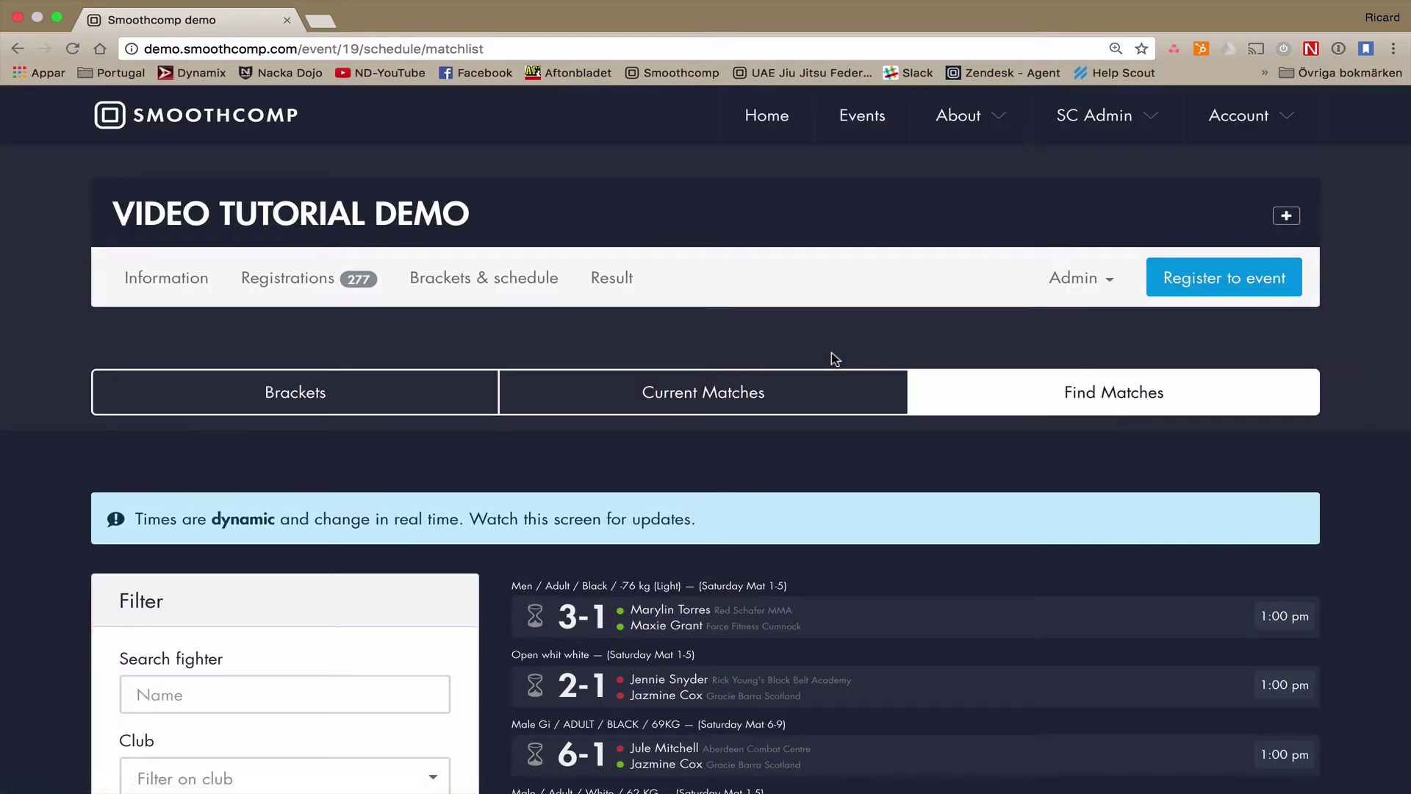
scroll(835, 358, "down", 3)
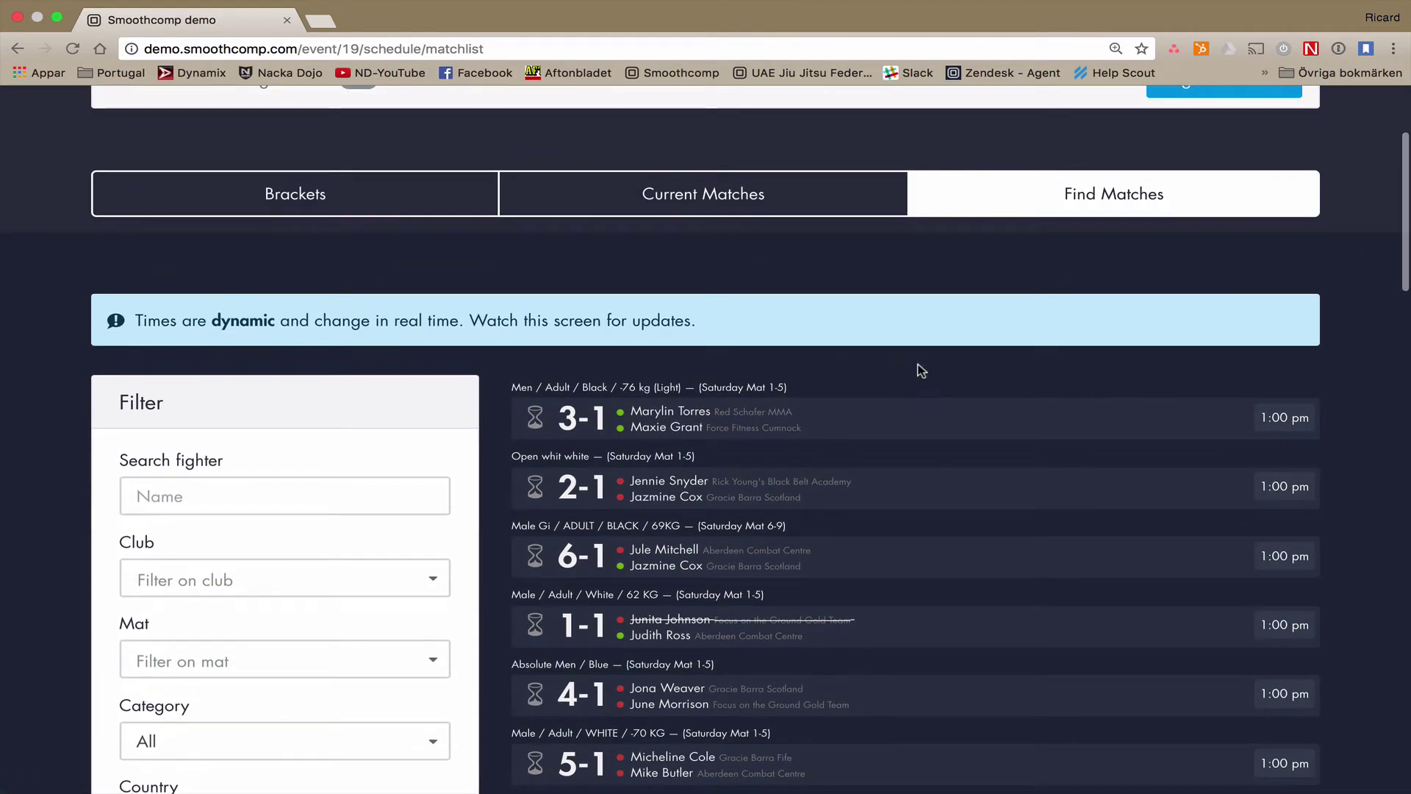
scroll(921, 370, "down", 1)
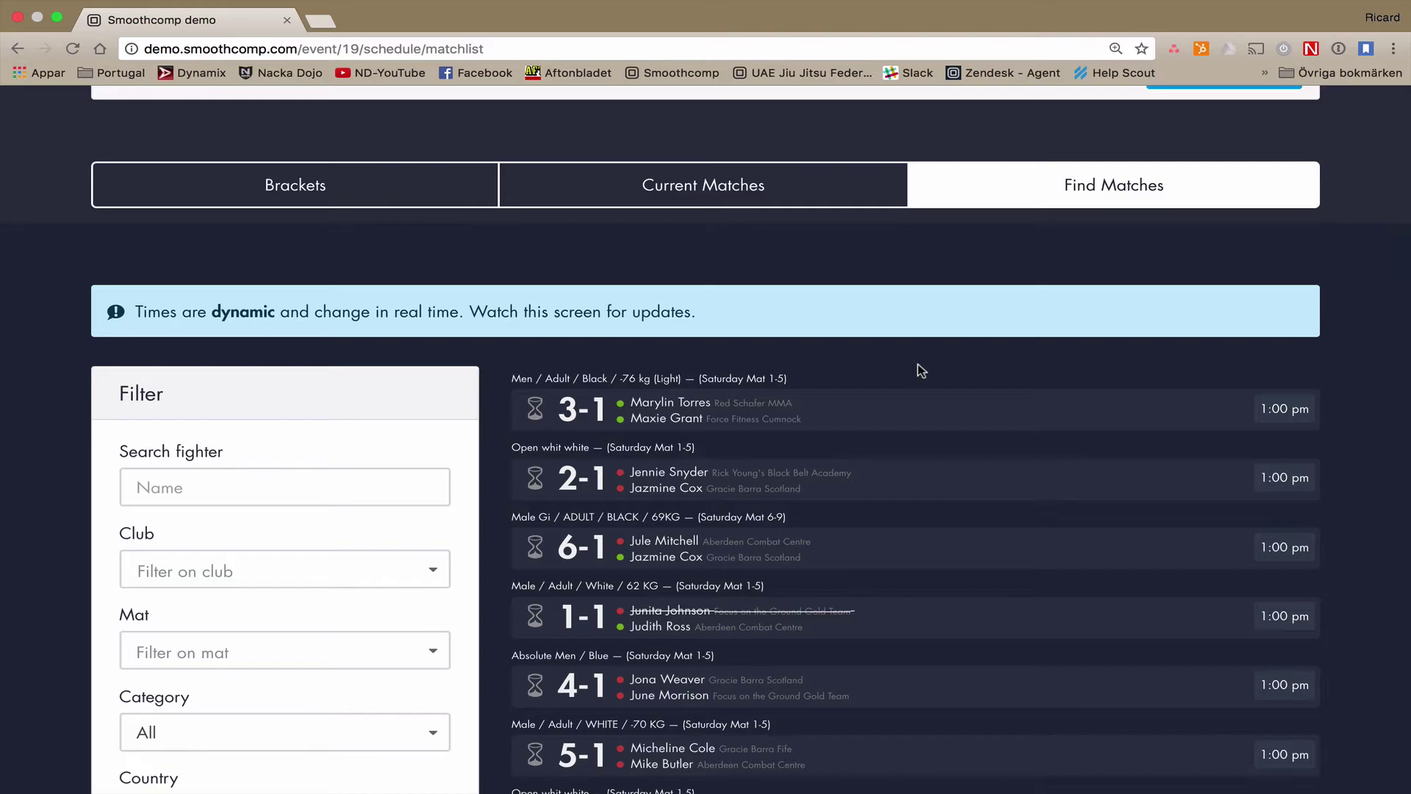
scroll(919, 369, "down", 1)
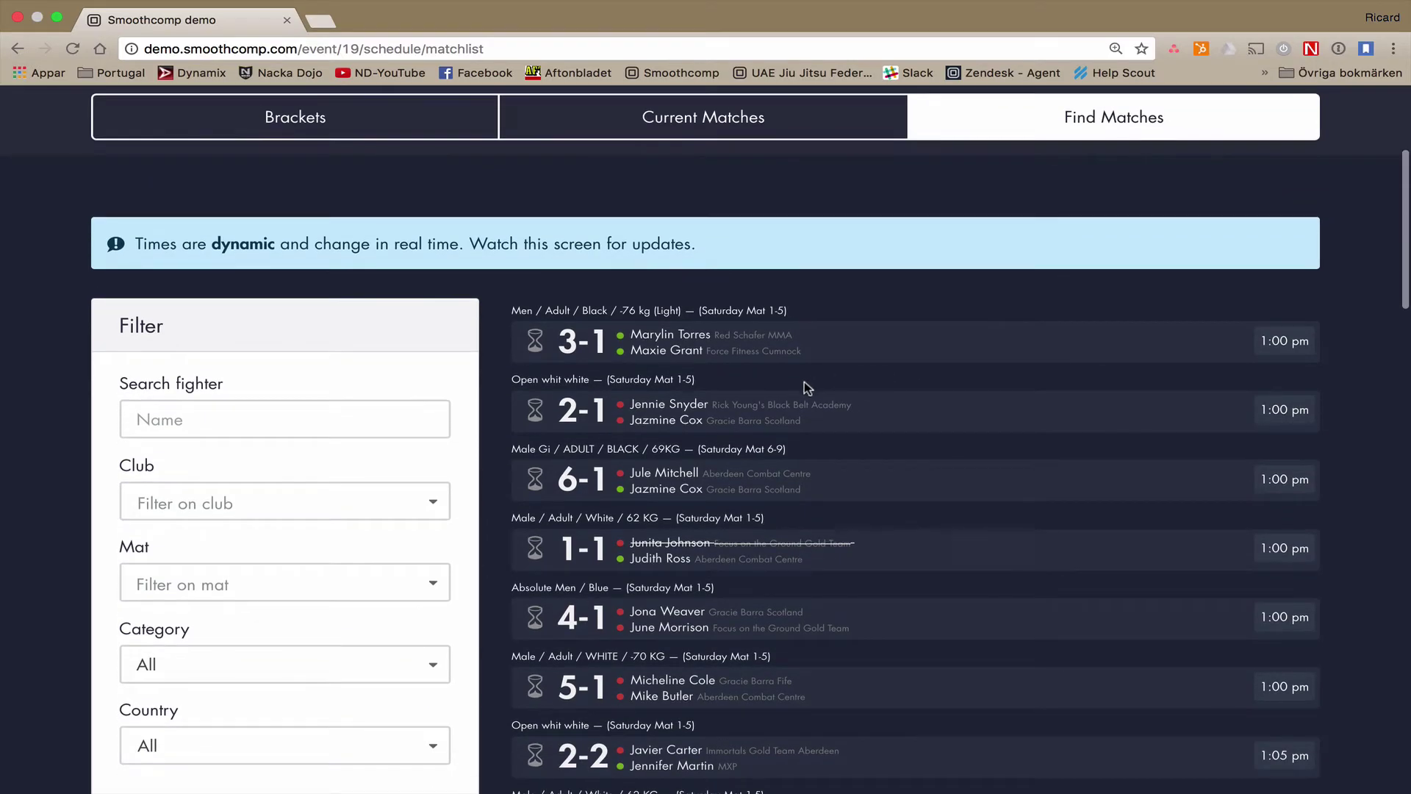
scroll(804, 381, "down", 1)
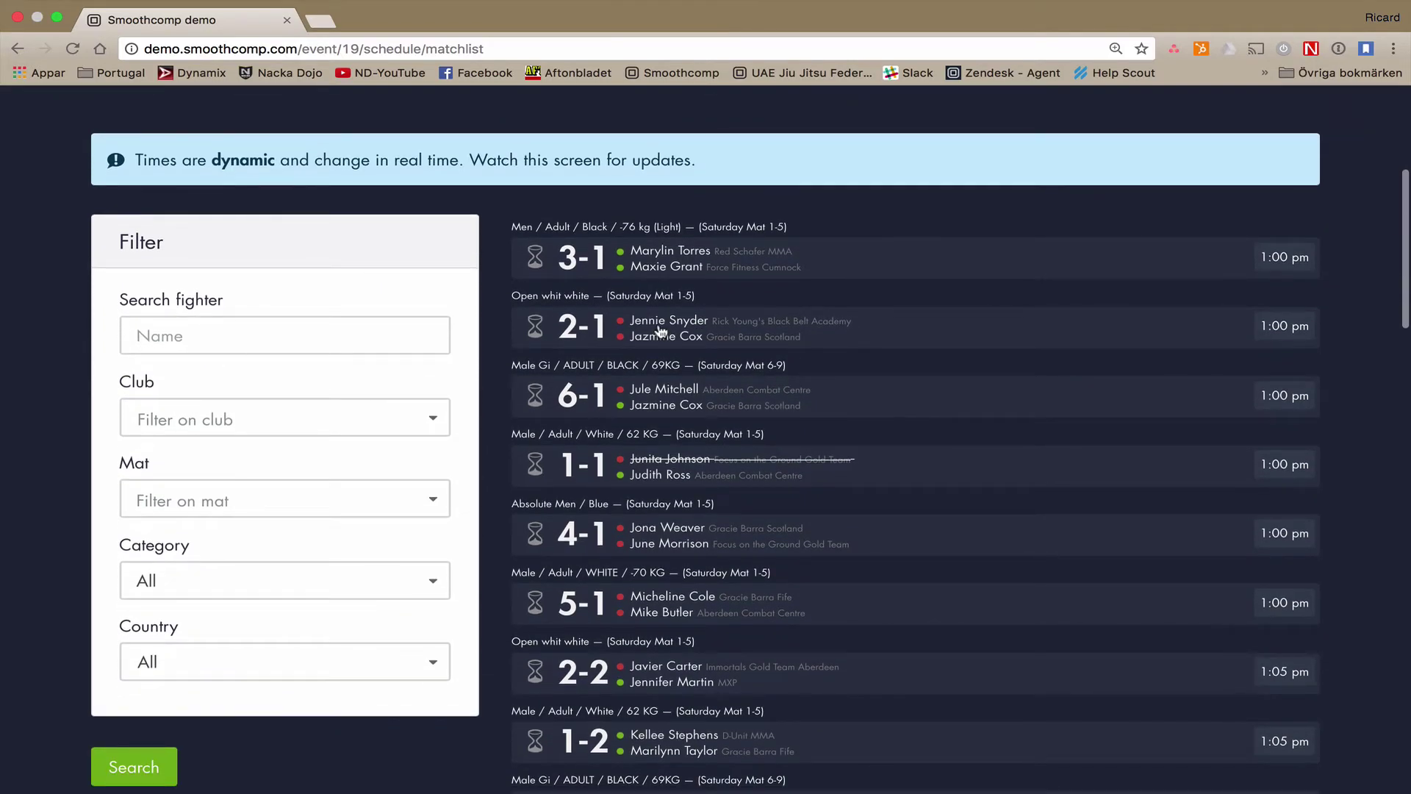
Expand match 2-1, view the second fighter's weigh-in status, then close it without saving.
left_click(659, 331)
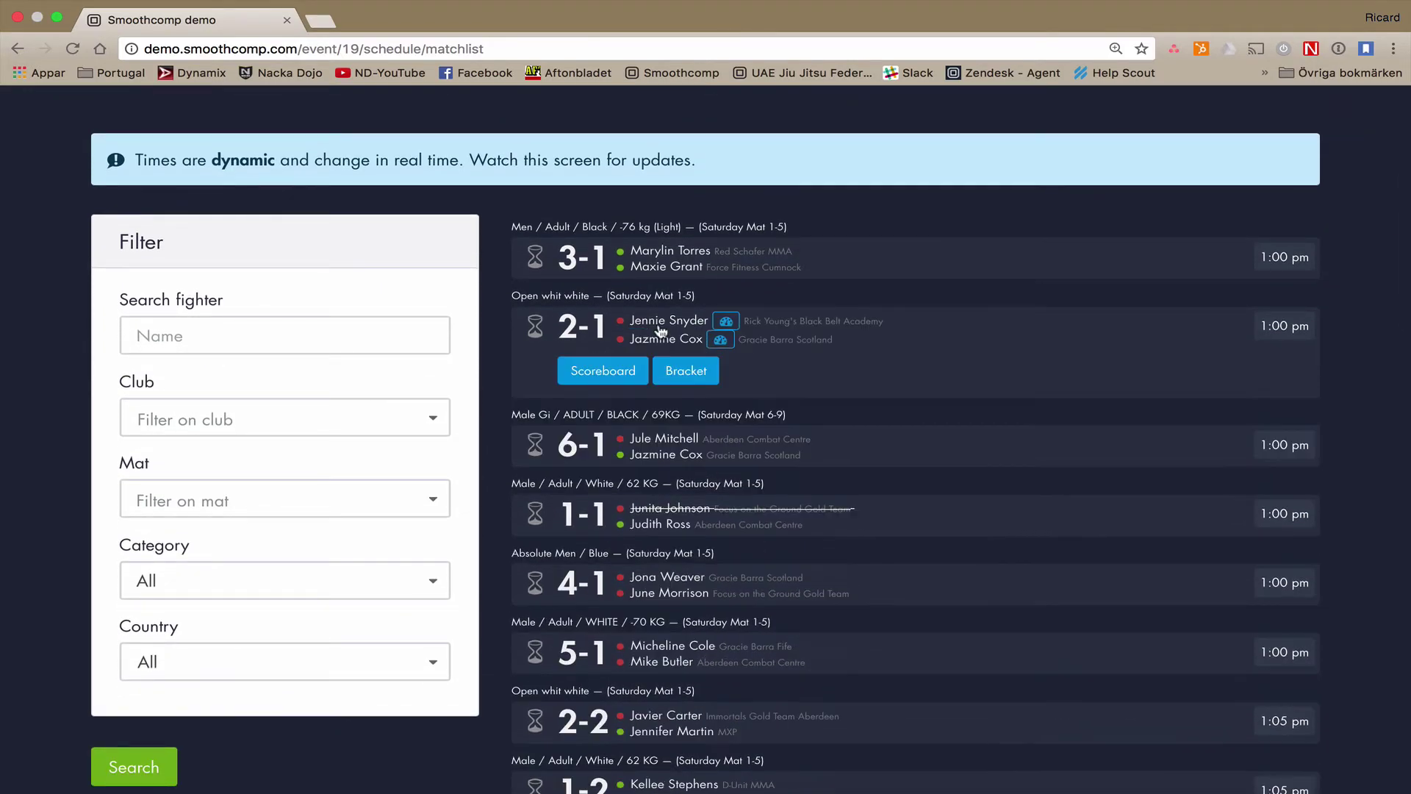
left_click(723, 340)
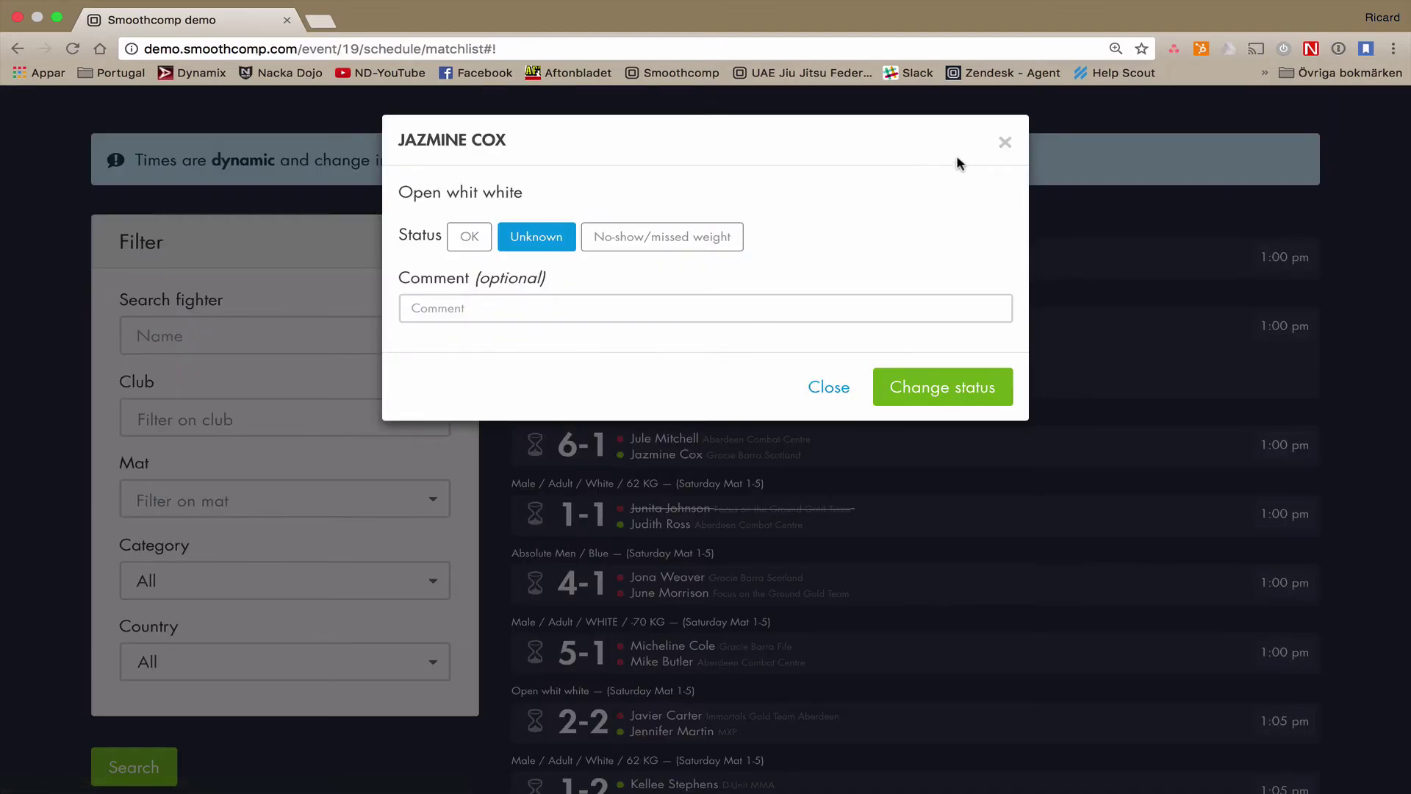
left_click(1007, 144)
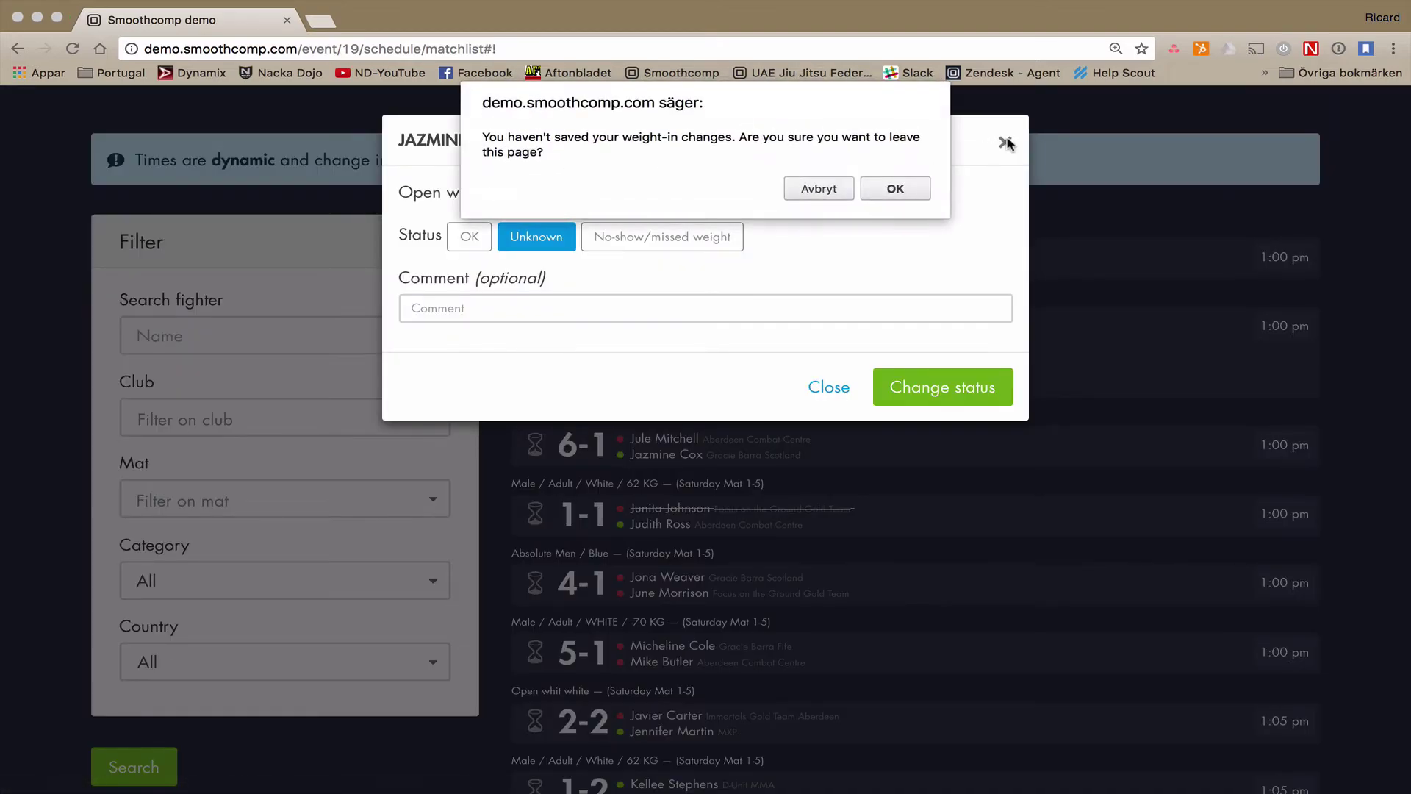
left_click(905, 193)
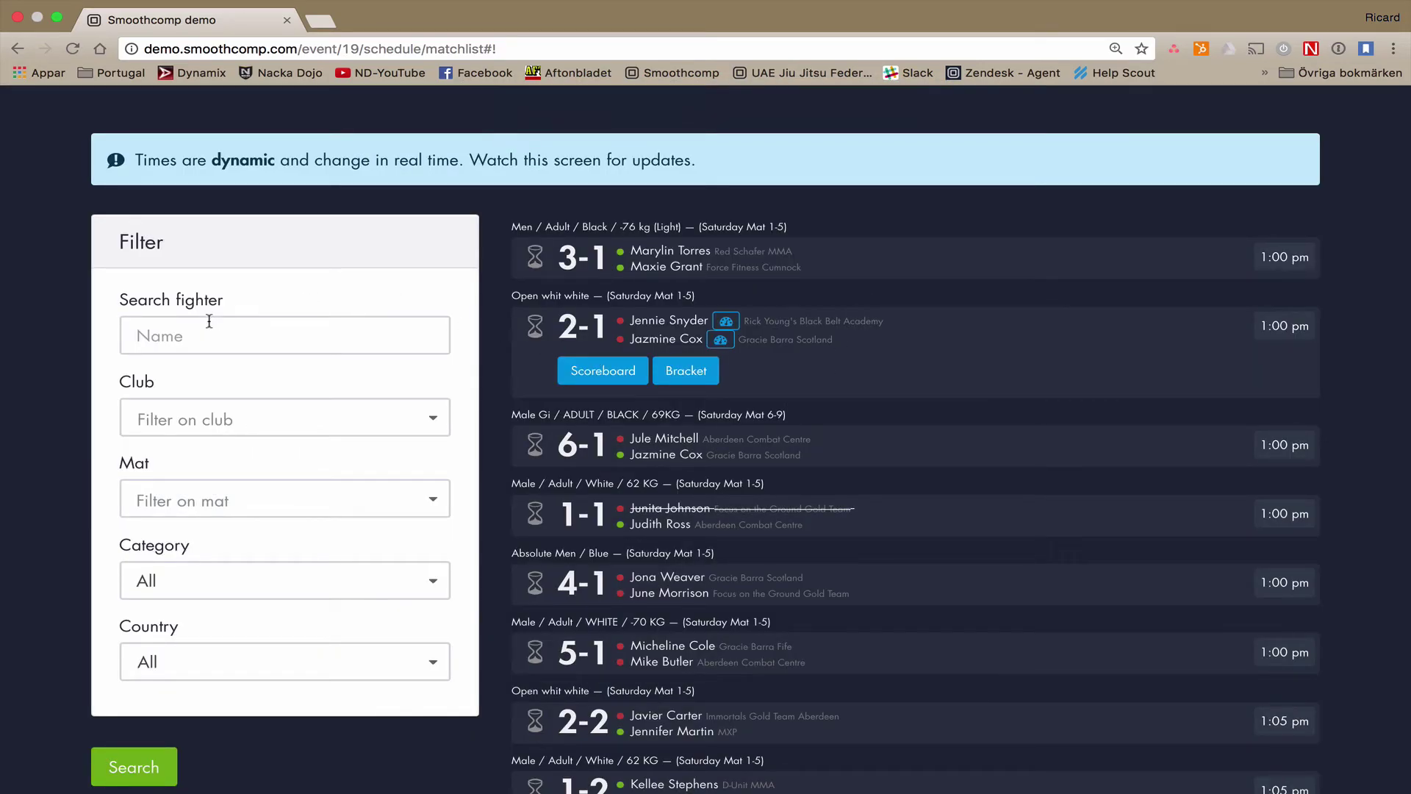
Check the Club and Category filter lists for the match list, leaving both unset.
left_click(222, 419)
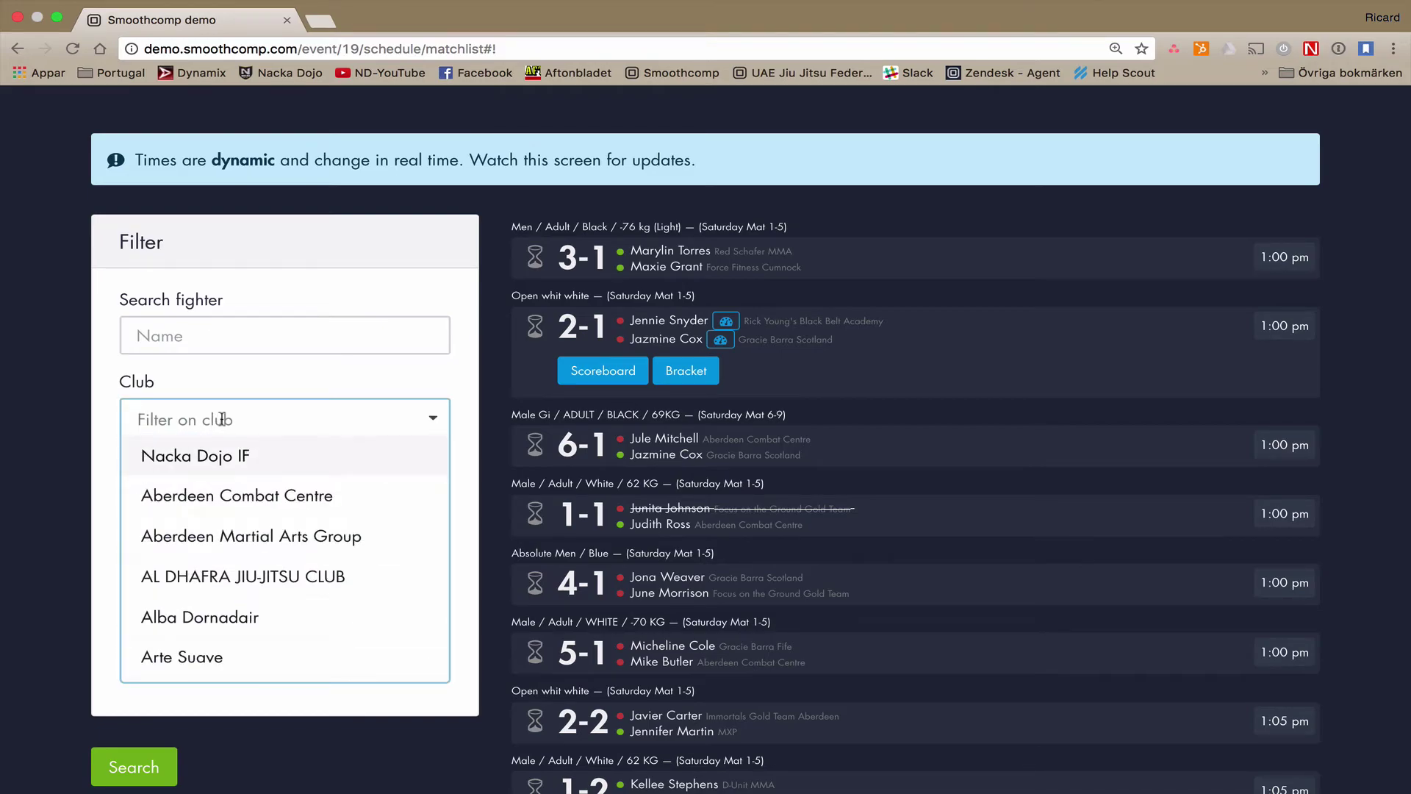
left_click(268, 372)
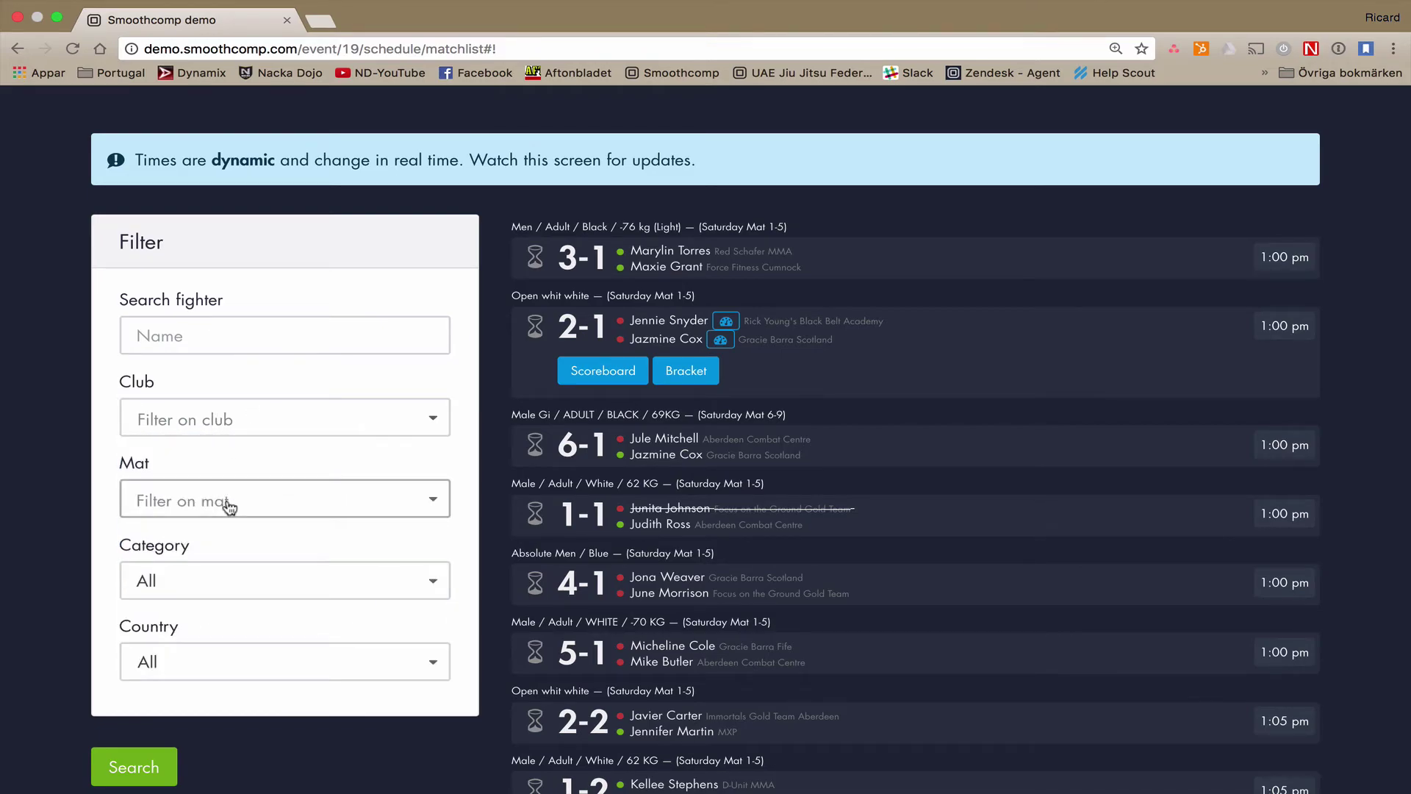
left_click(227, 581)
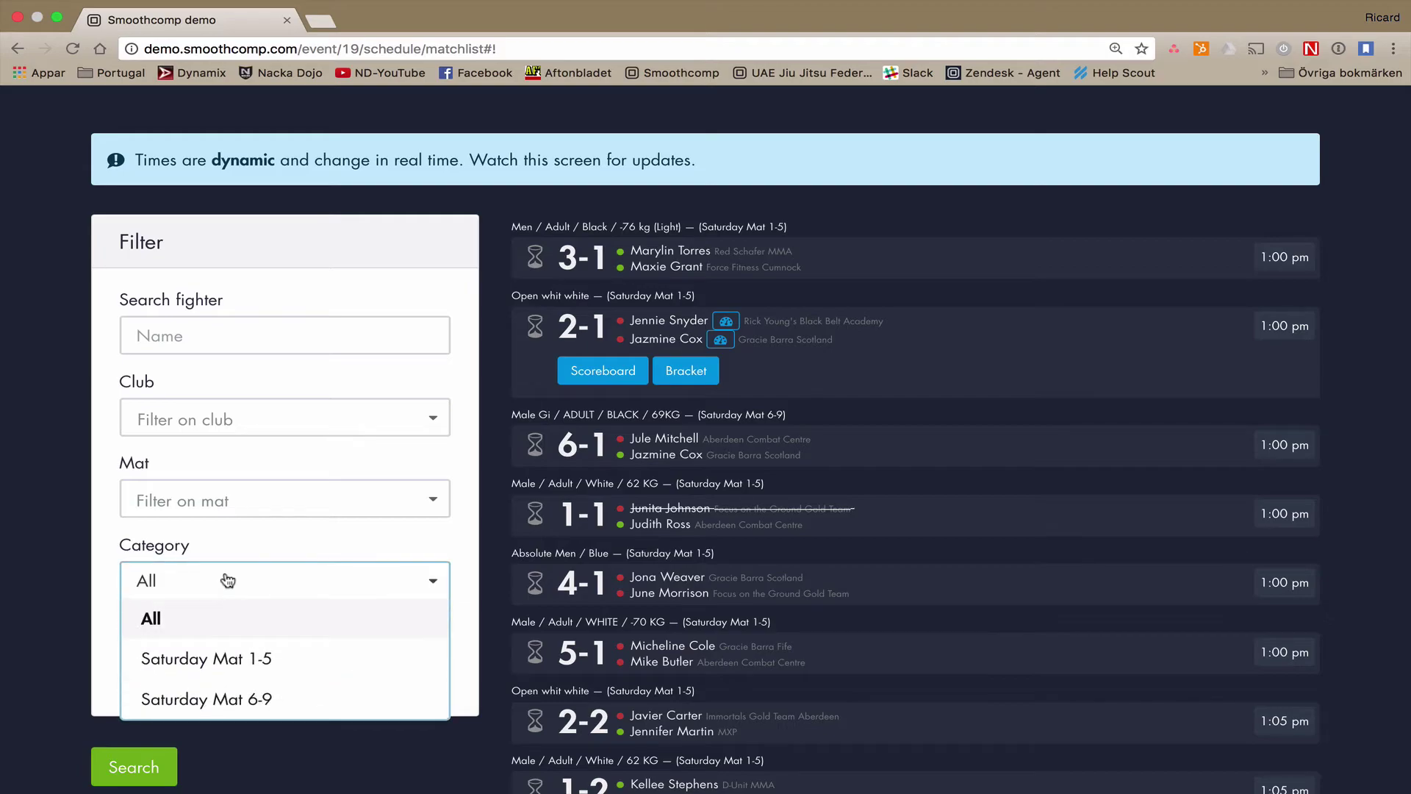
left_click(277, 536)
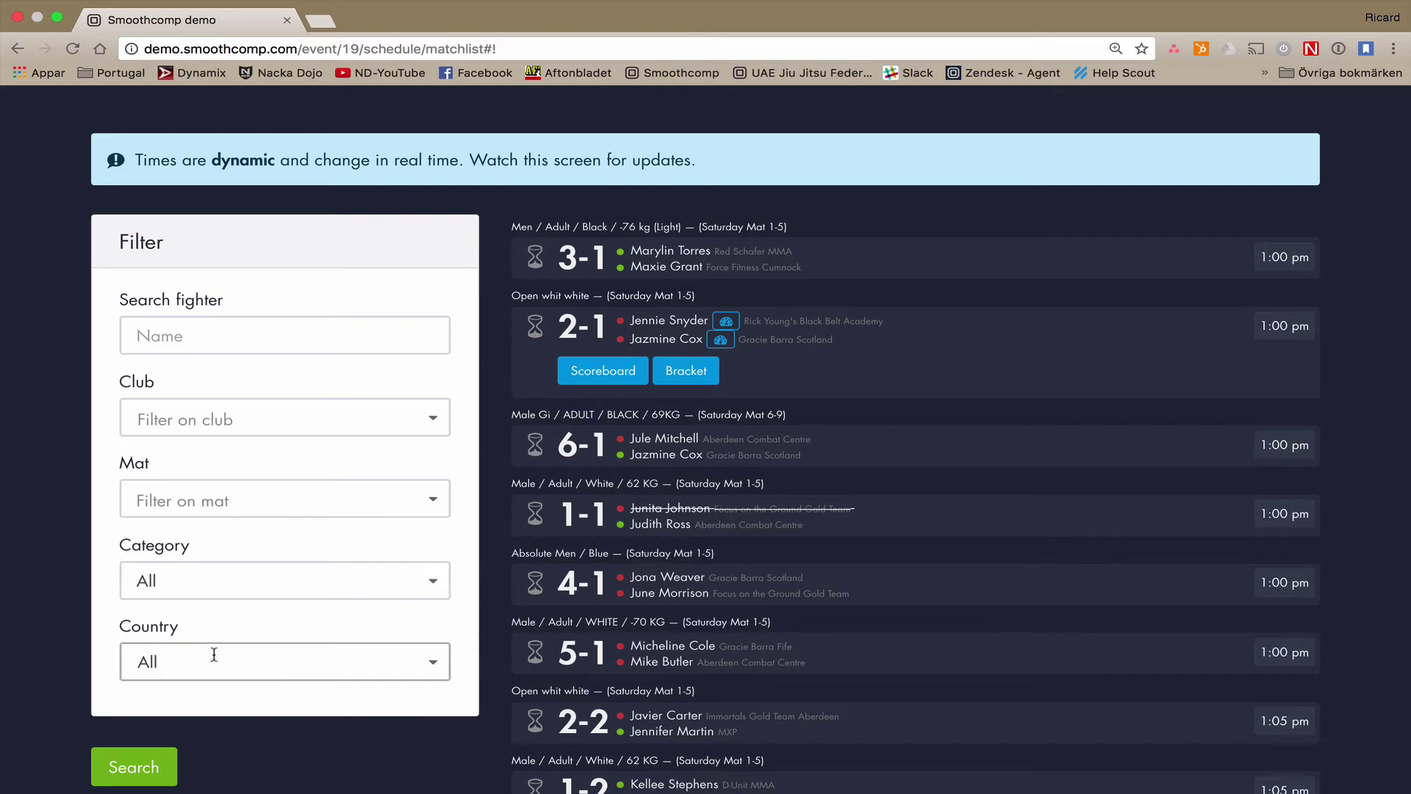
left_click(200, 415)
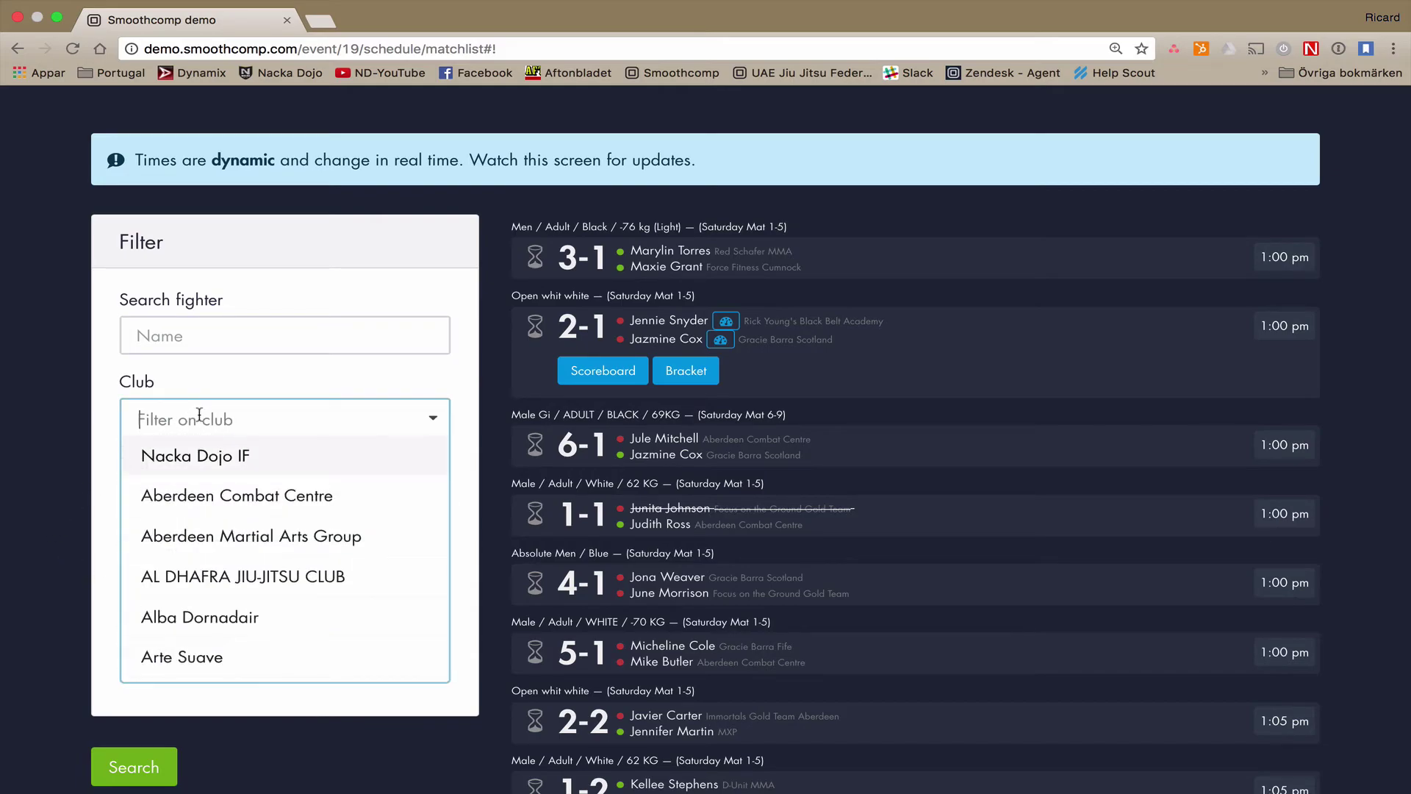
left_click(267, 378)
scroll(922, 279, "up", 1)
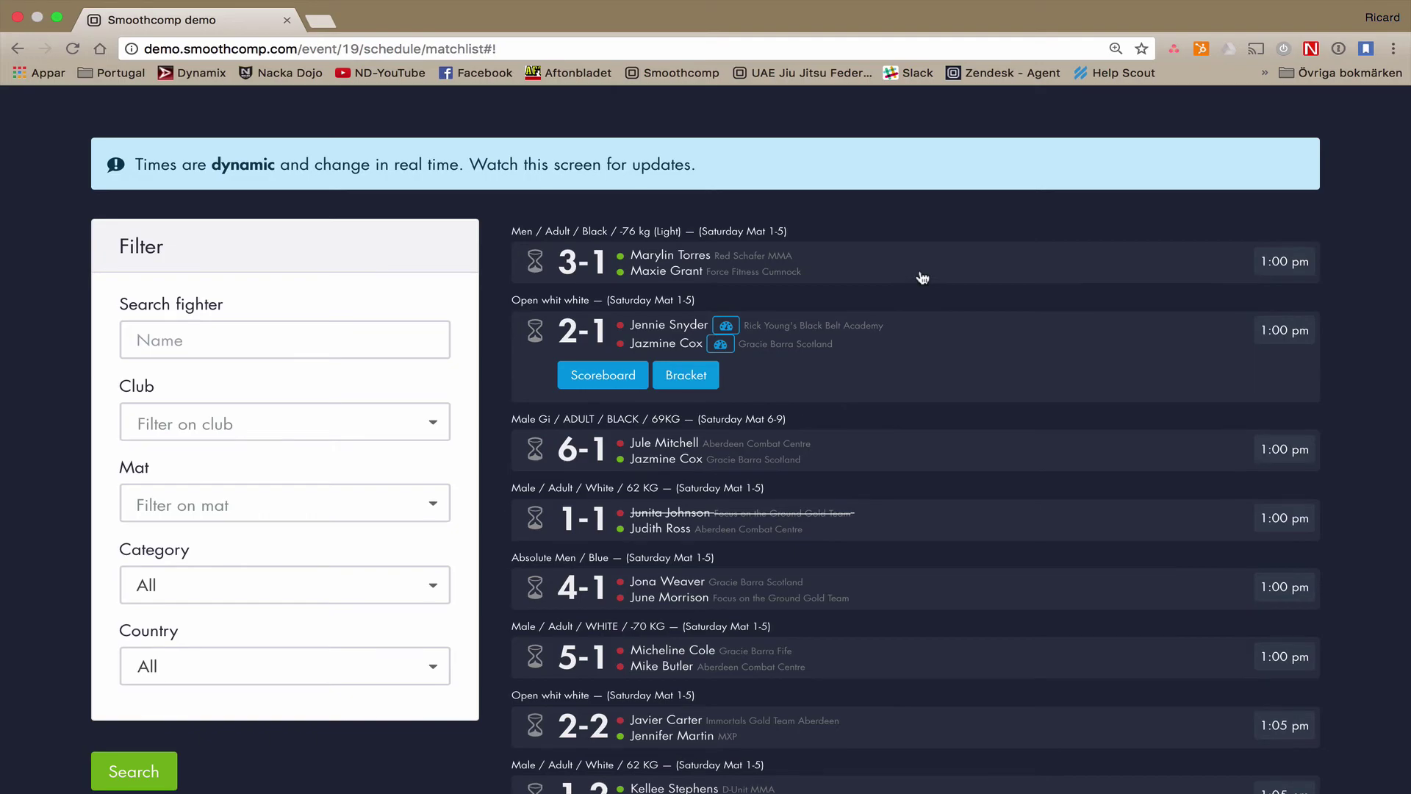
scroll(922, 278, "up", 5)
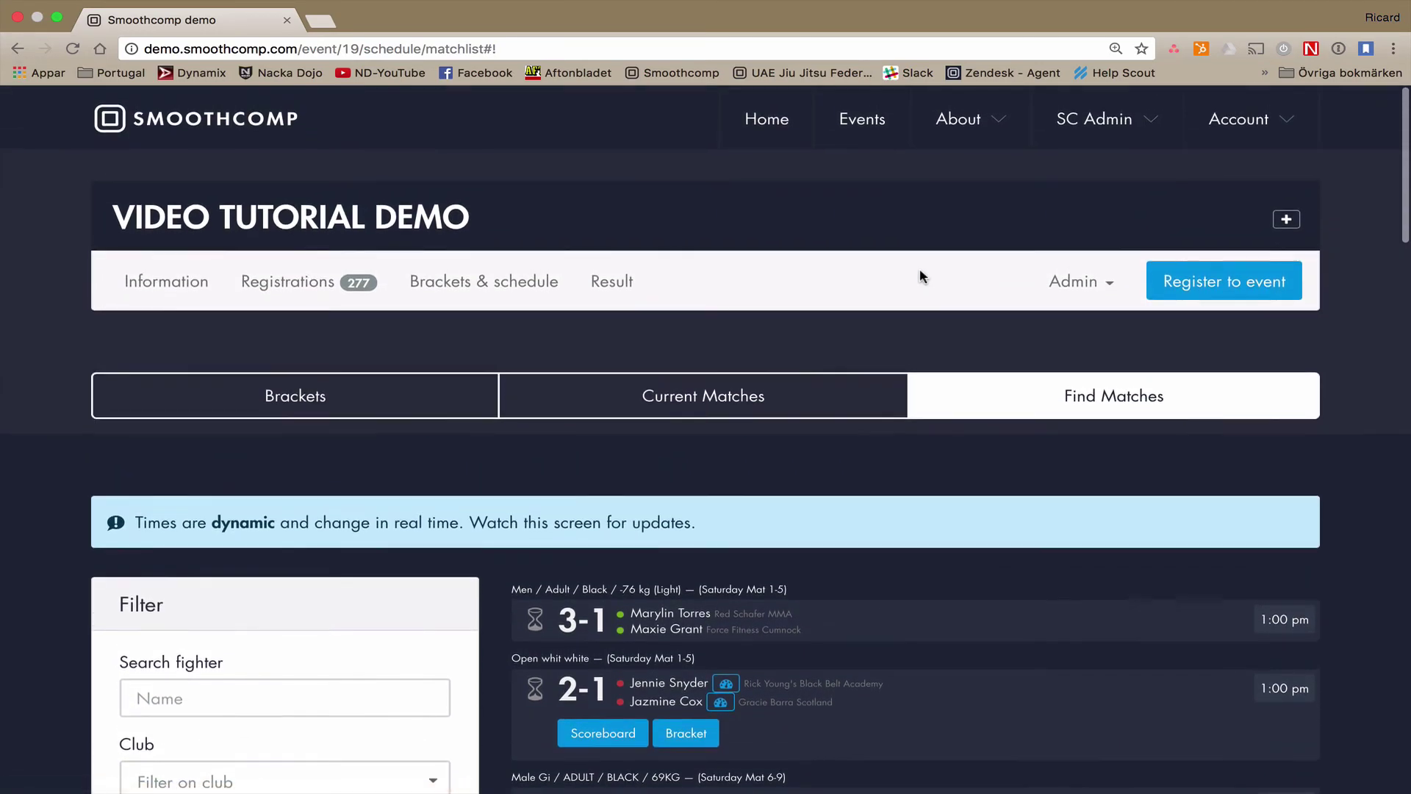
Review the Saturday Mat 1-5 brackets overview, scrolling through each mat's categories and estimated end times.
left_click(523, 280)
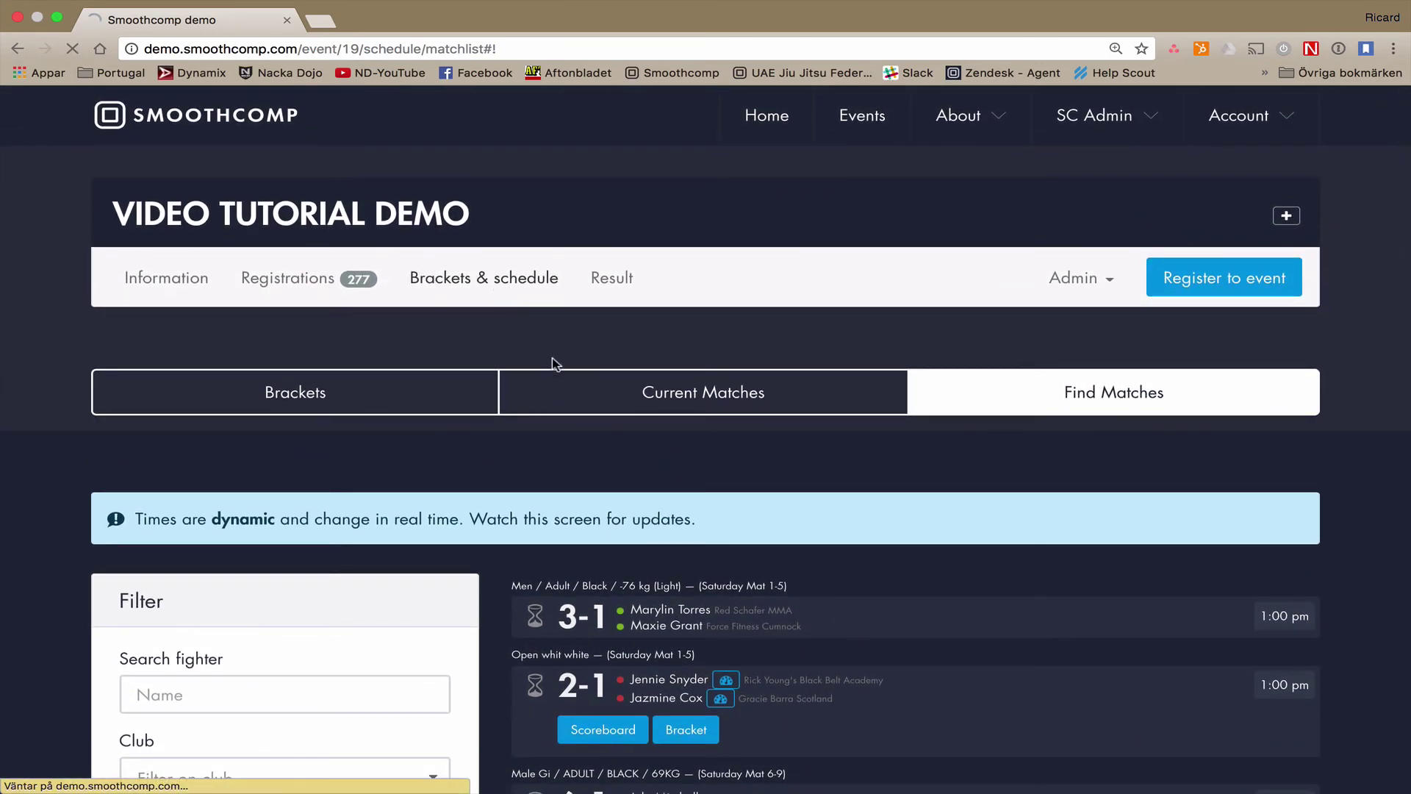
scroll(585, 424, "down", 2)
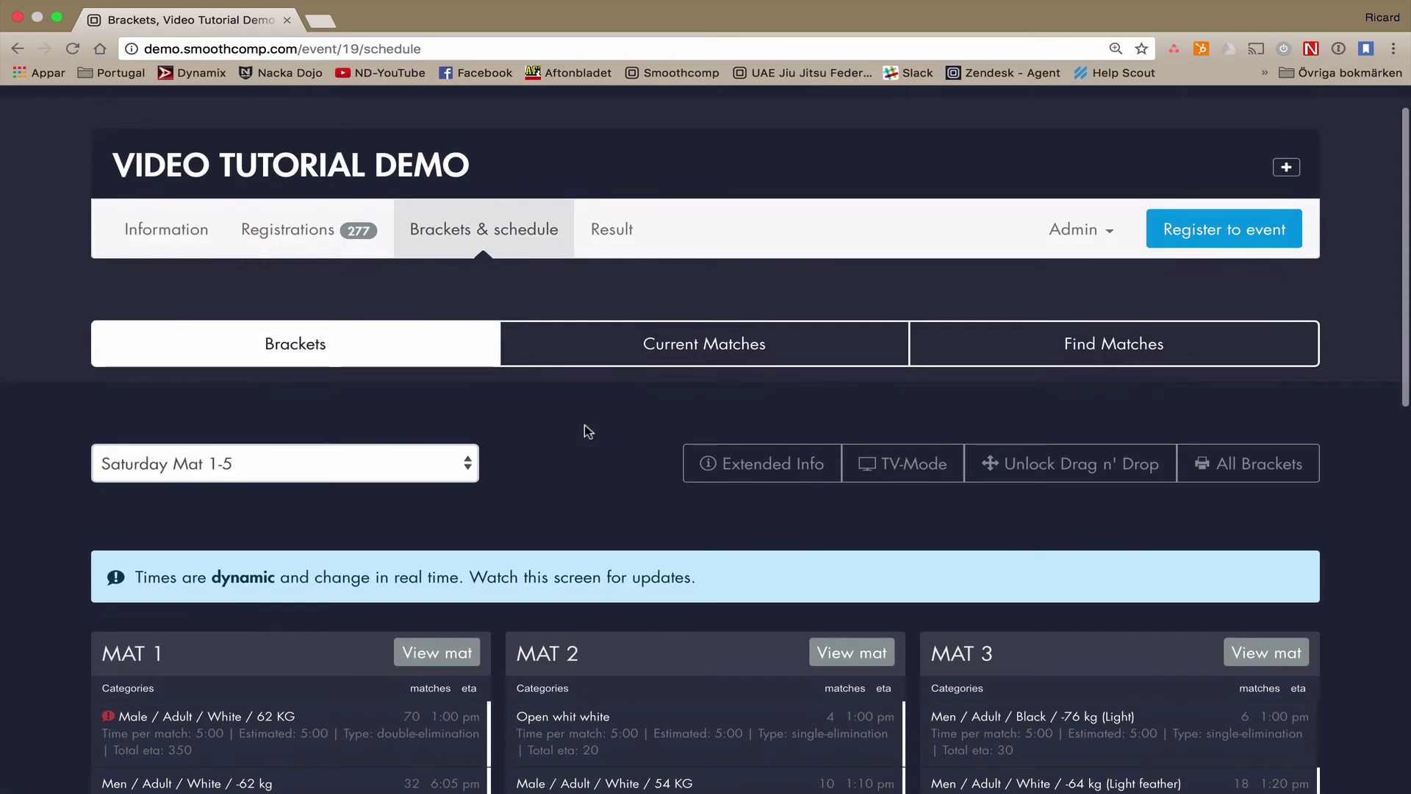
scroll(588, 431, "down", 3)
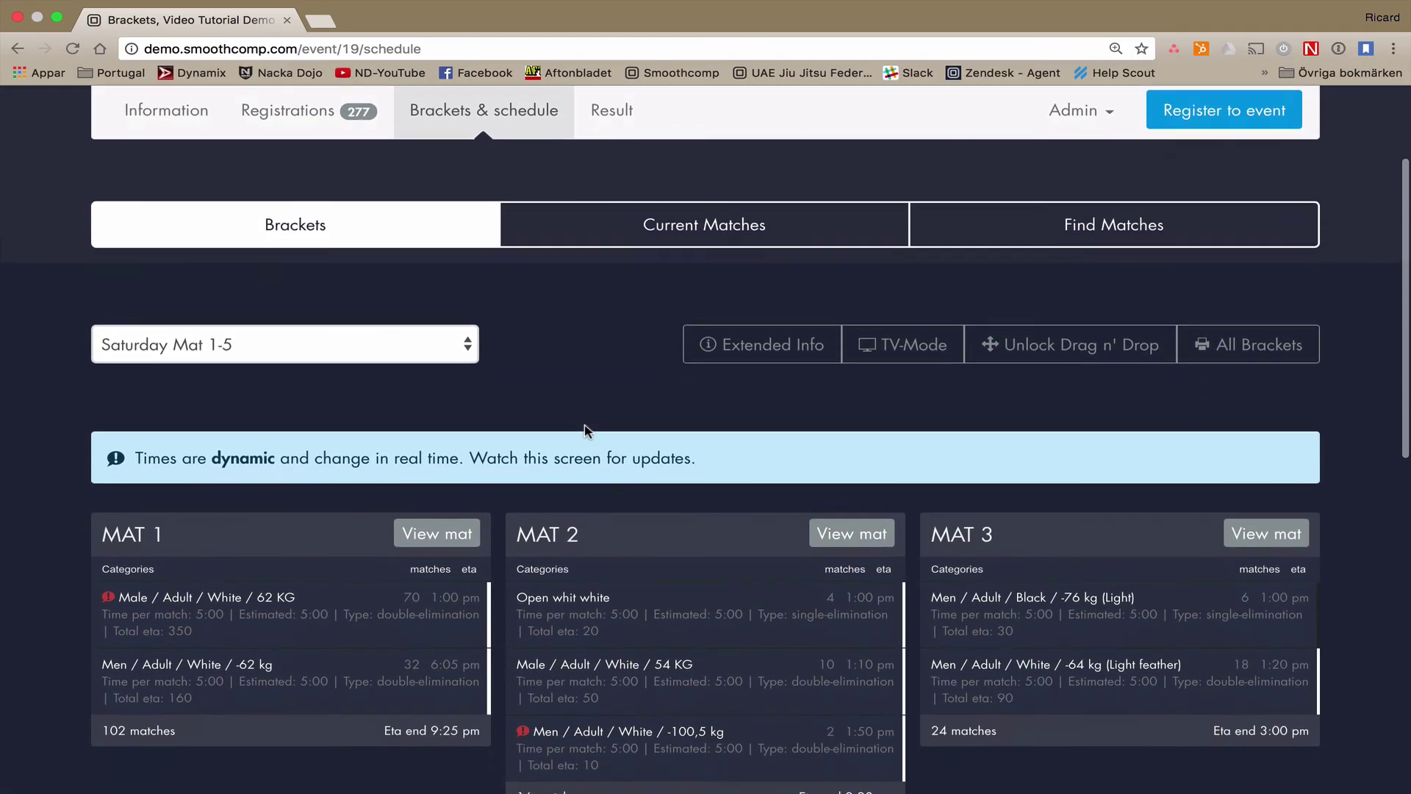
scroll(599, 428, "down", 1)
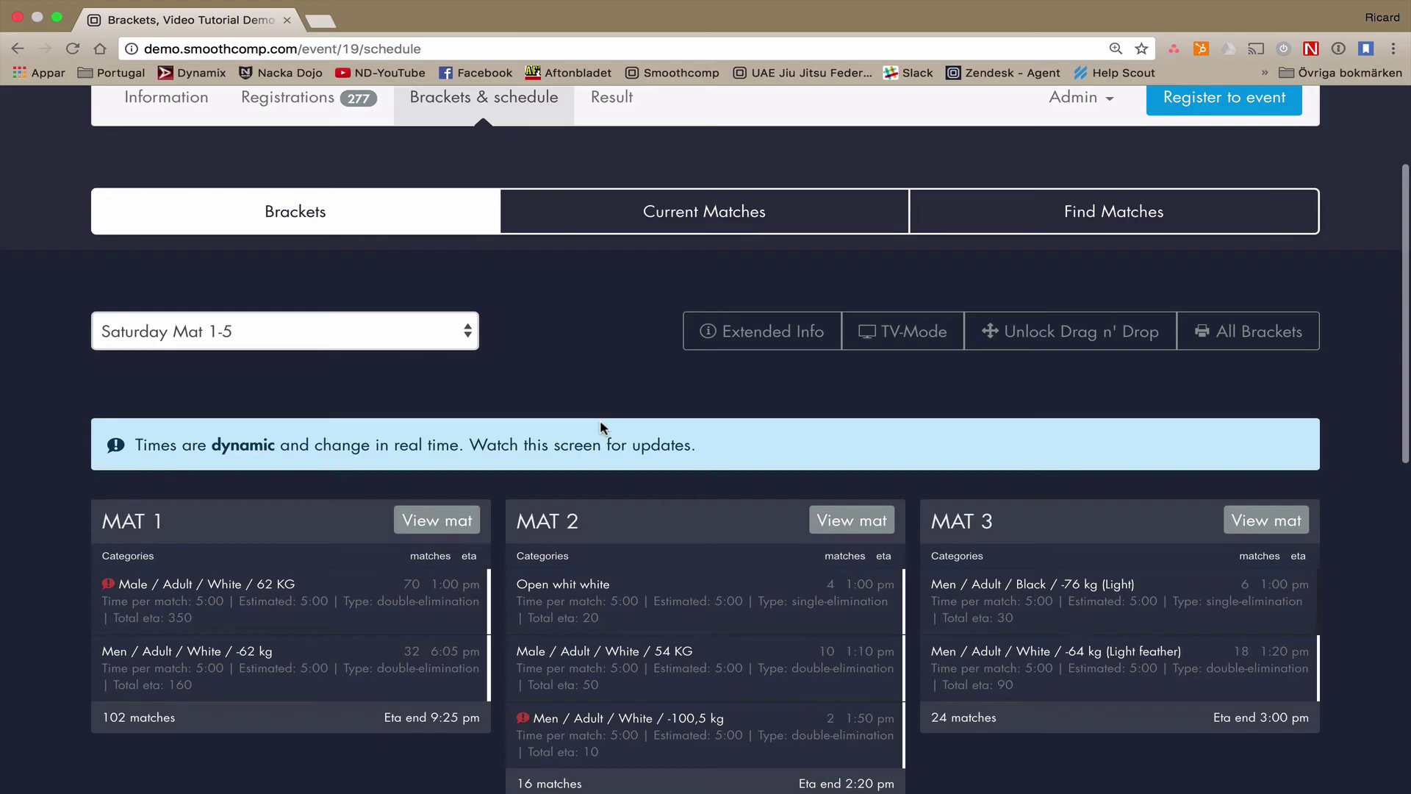
scroll(600, 425, "down", 1)
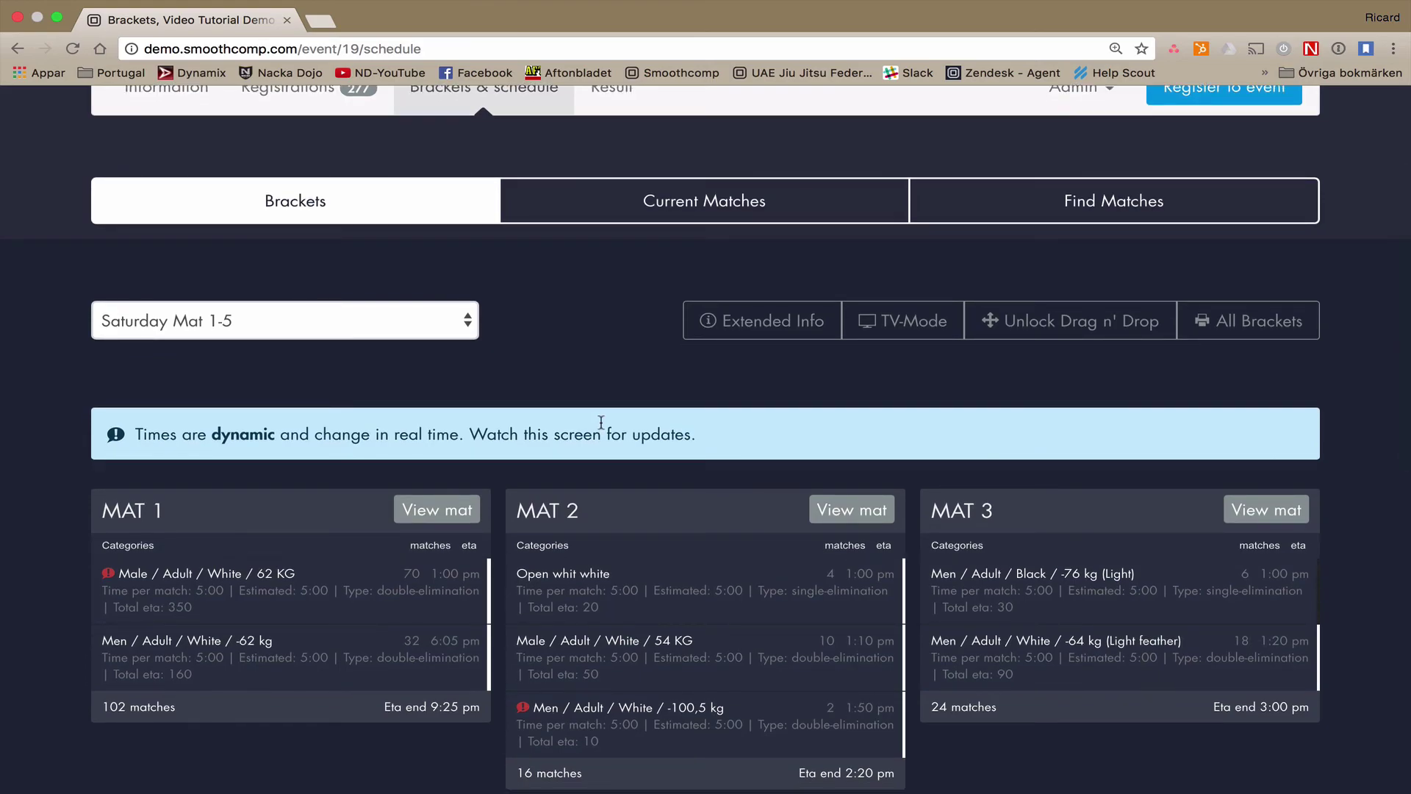
scroll(601, 422, "up", 5)
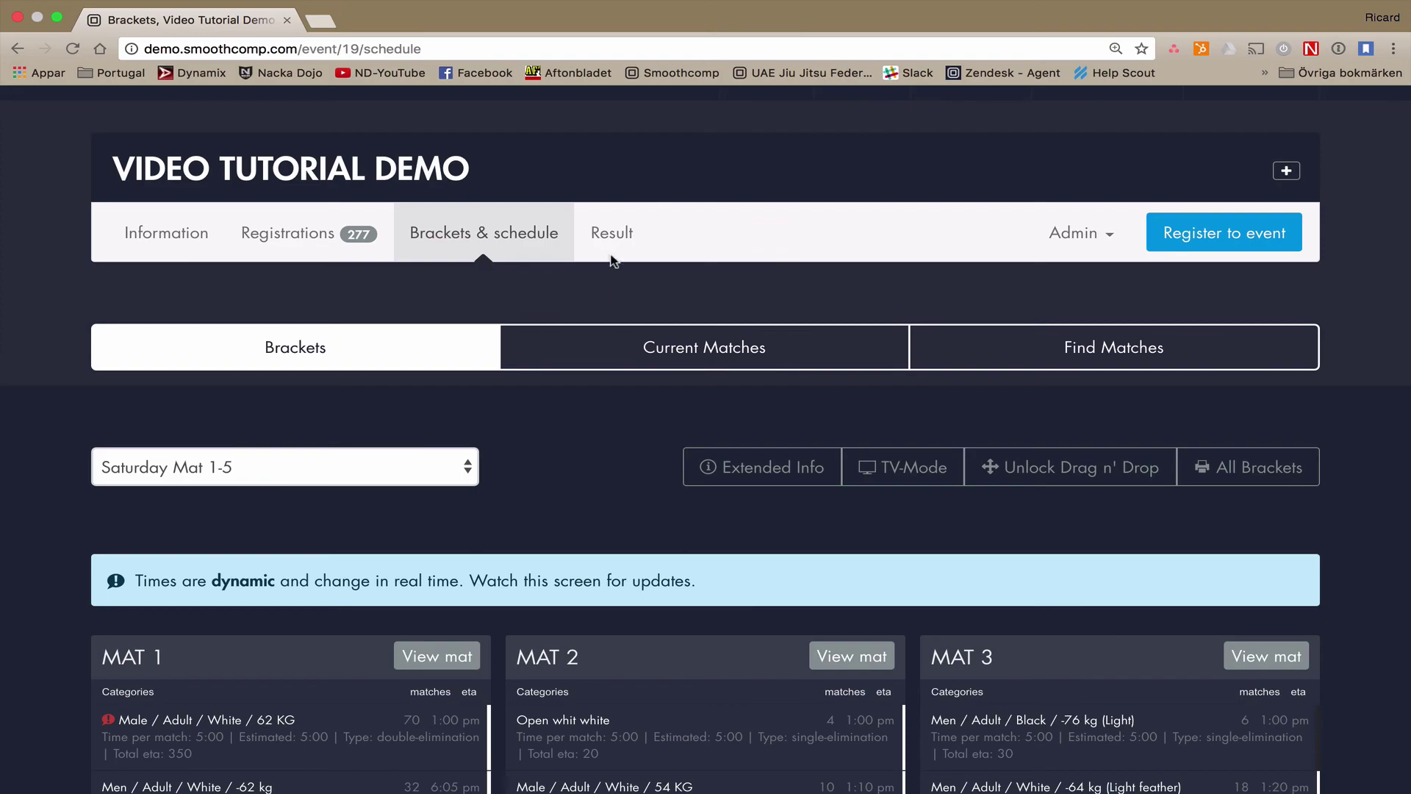
Open the event results and scroll through placings such as Male GI / Adult / Brown / 94KG.
left_click(618, 232)
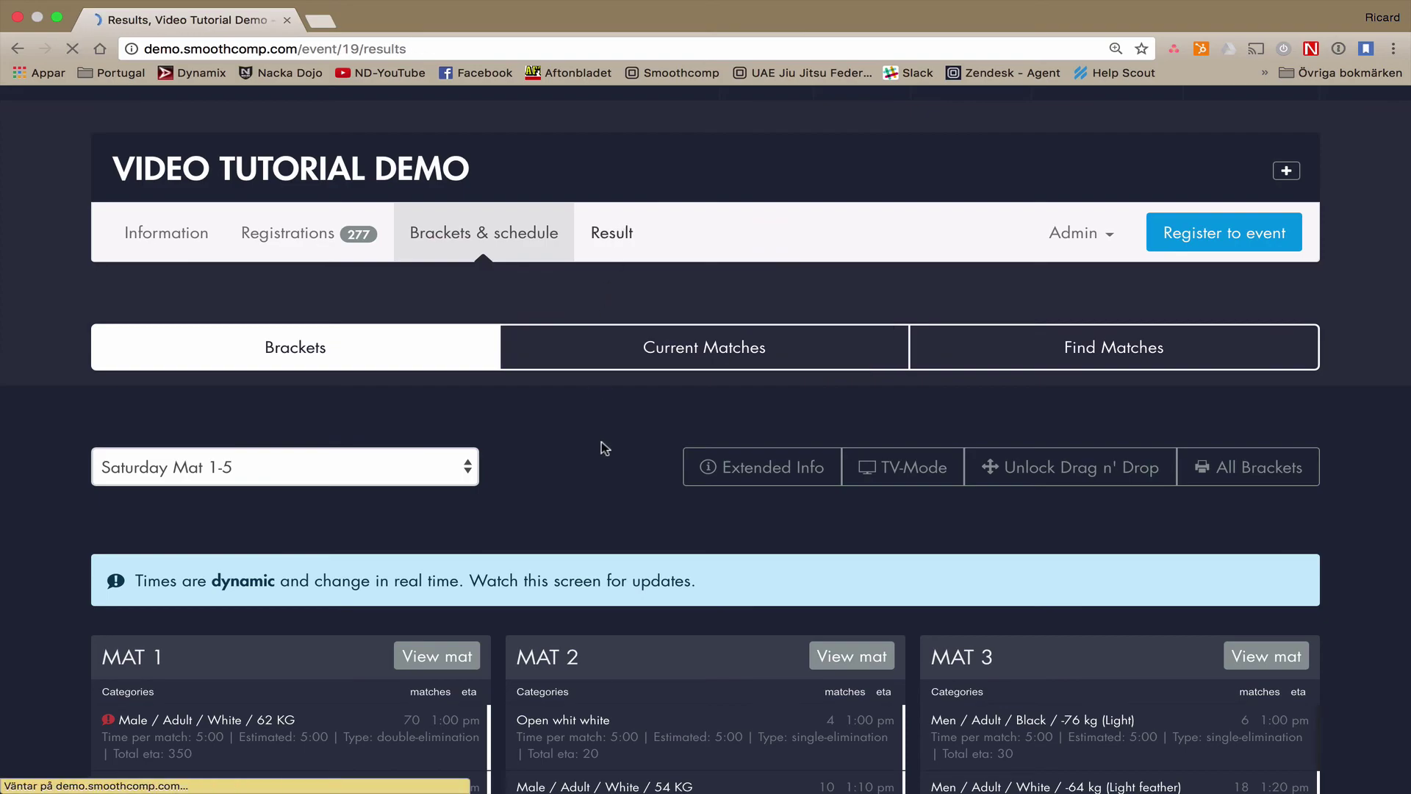
scroll(602, 445, "down", 3)
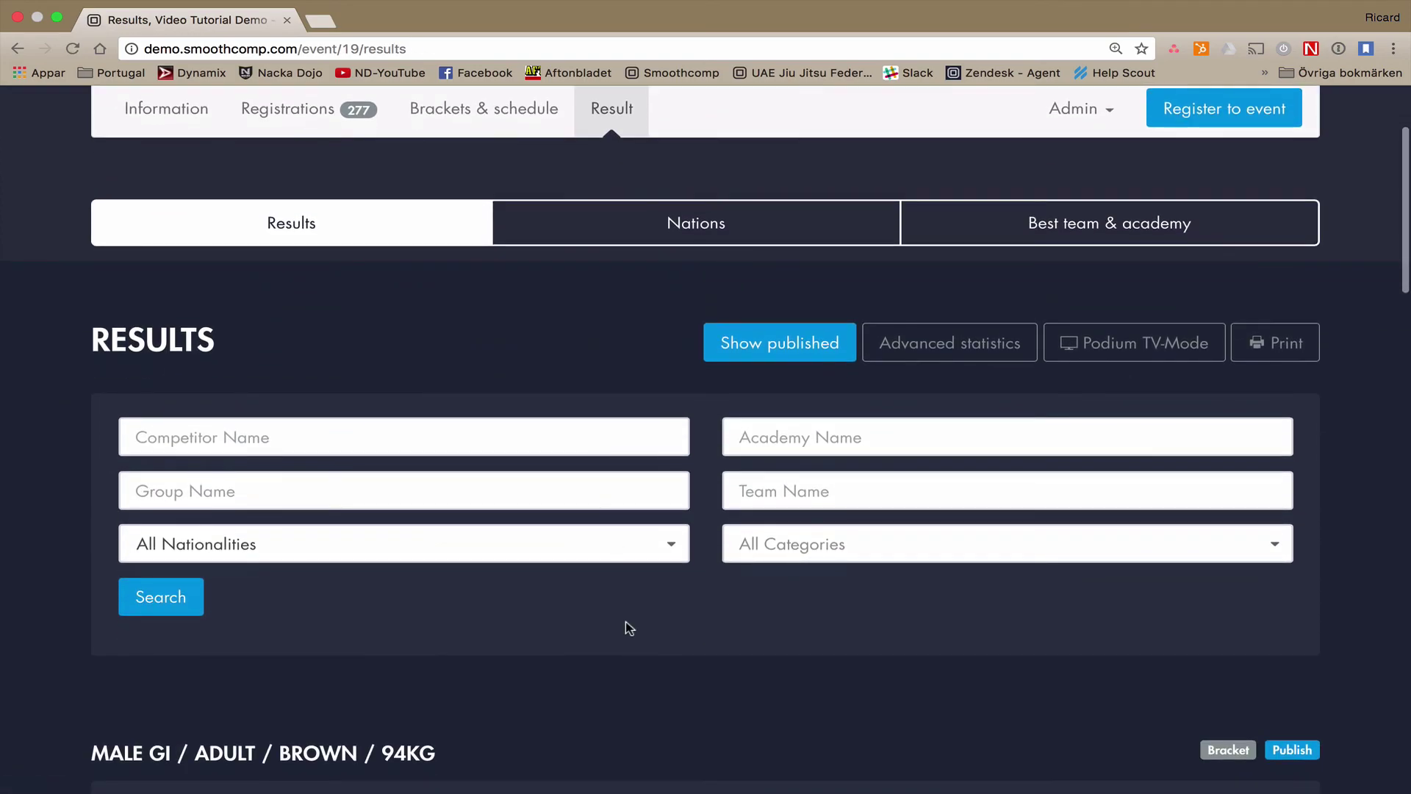
scroll(624, 626, "down", 1)
scroll(626, 621, "down", 2)
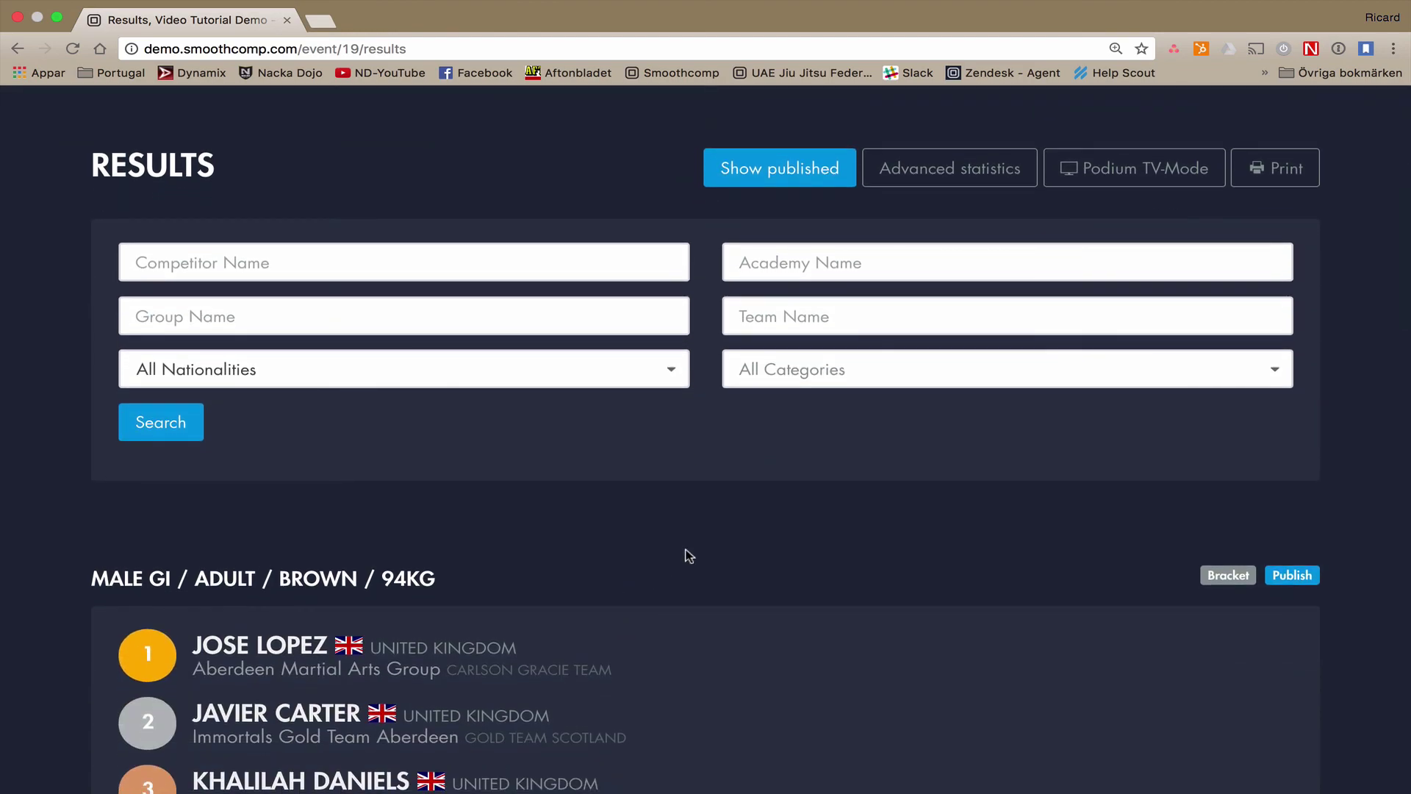
scroll(688, 555, "up", 1)
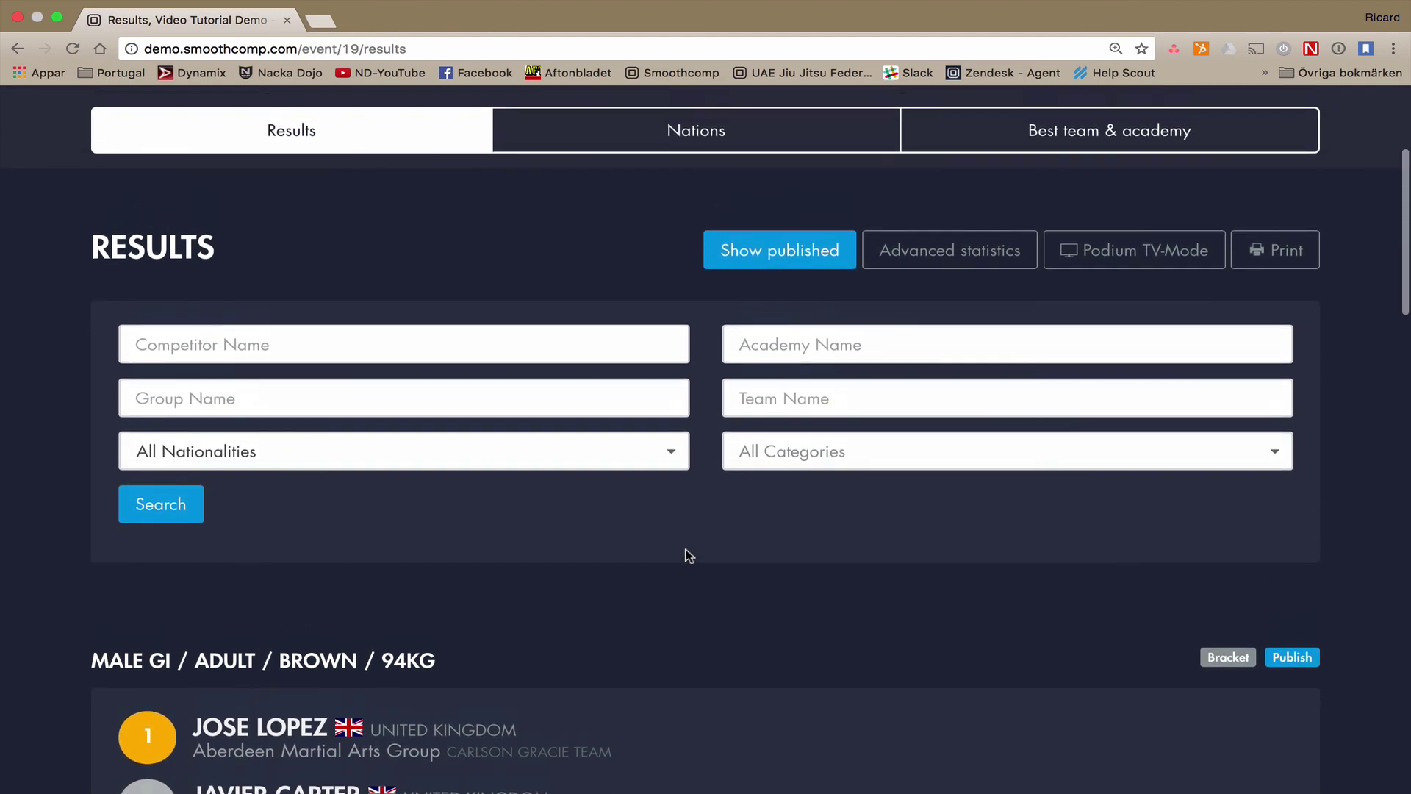
scroll(687, 555, "up", 3)
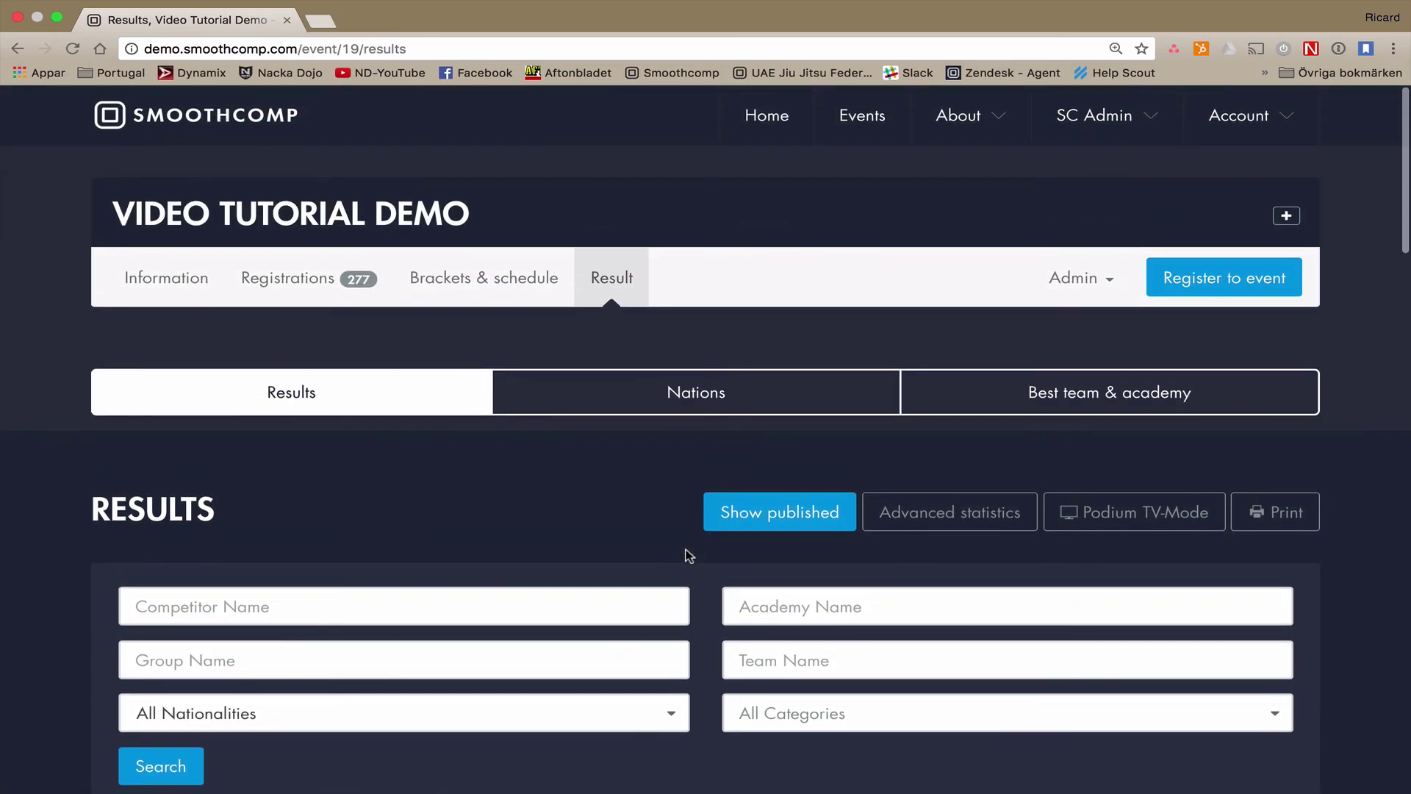